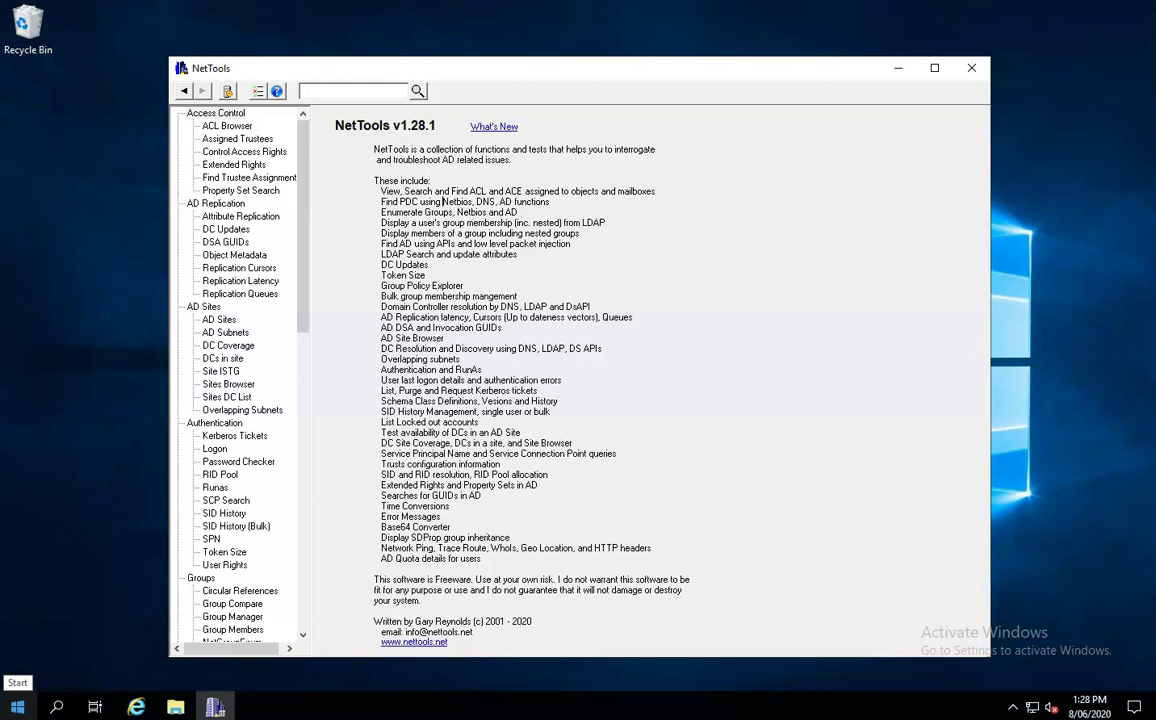
- Open the LDAP Search tool from the LDAP group of functions
left_click(303, 229)
left_click_drag(303, 229, 299, 391)
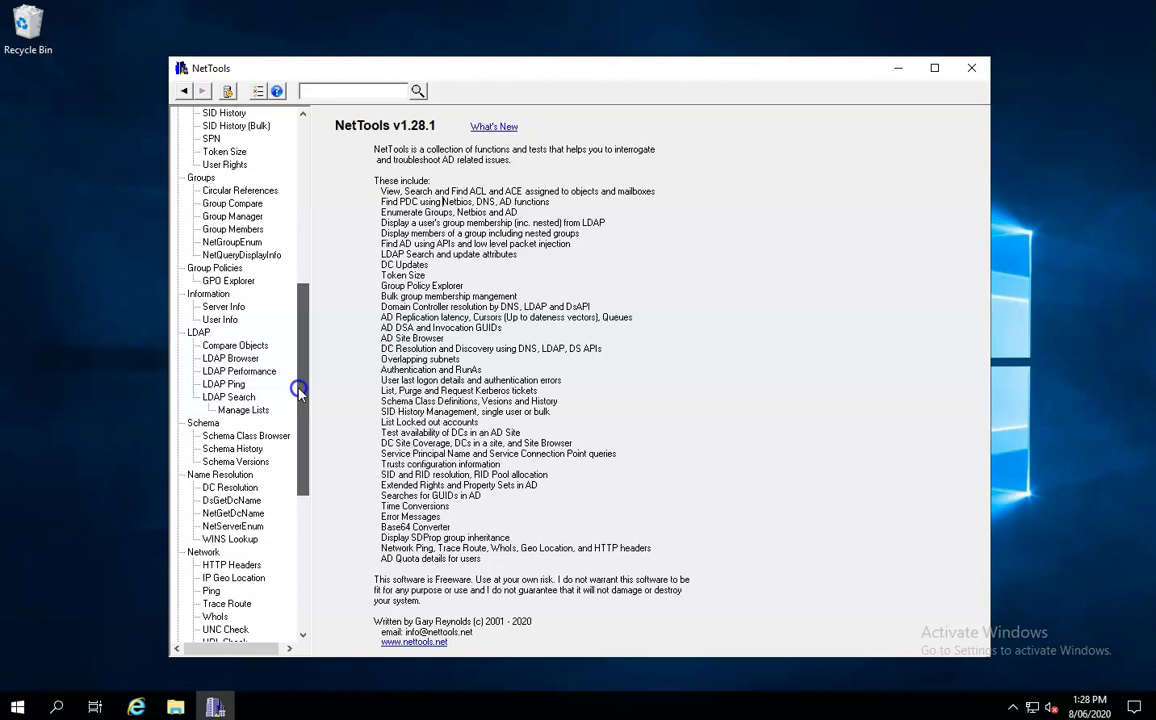
left_click(228, 398)
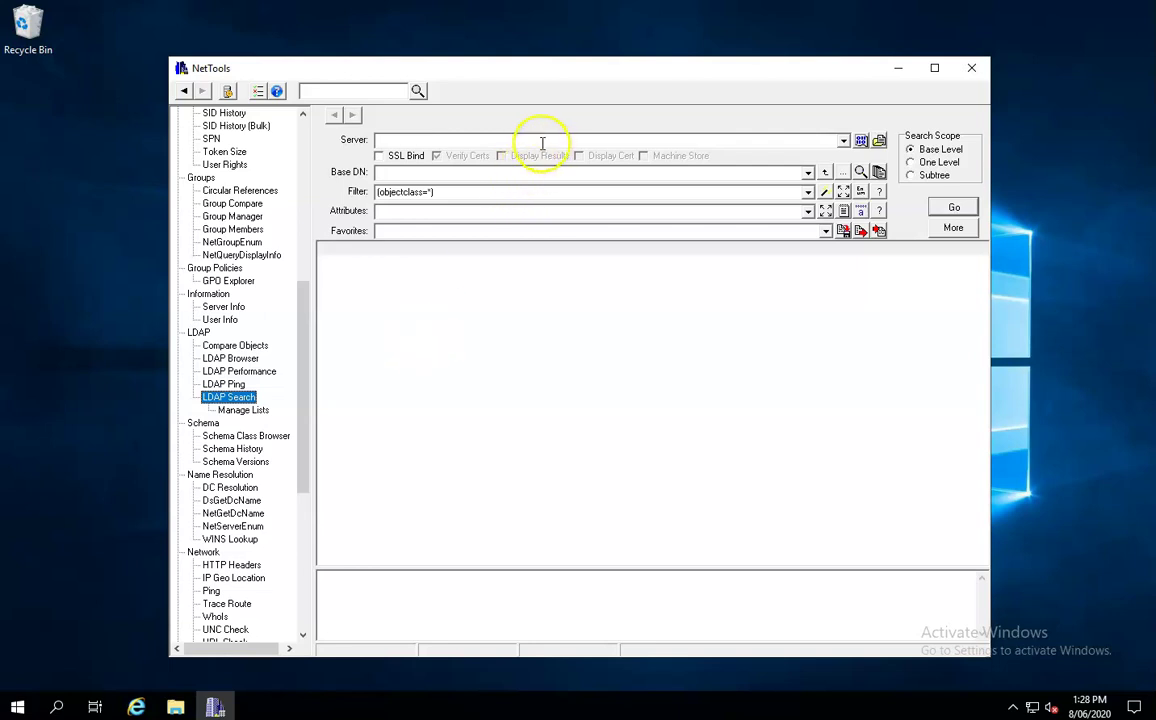
left_click(444, 211)
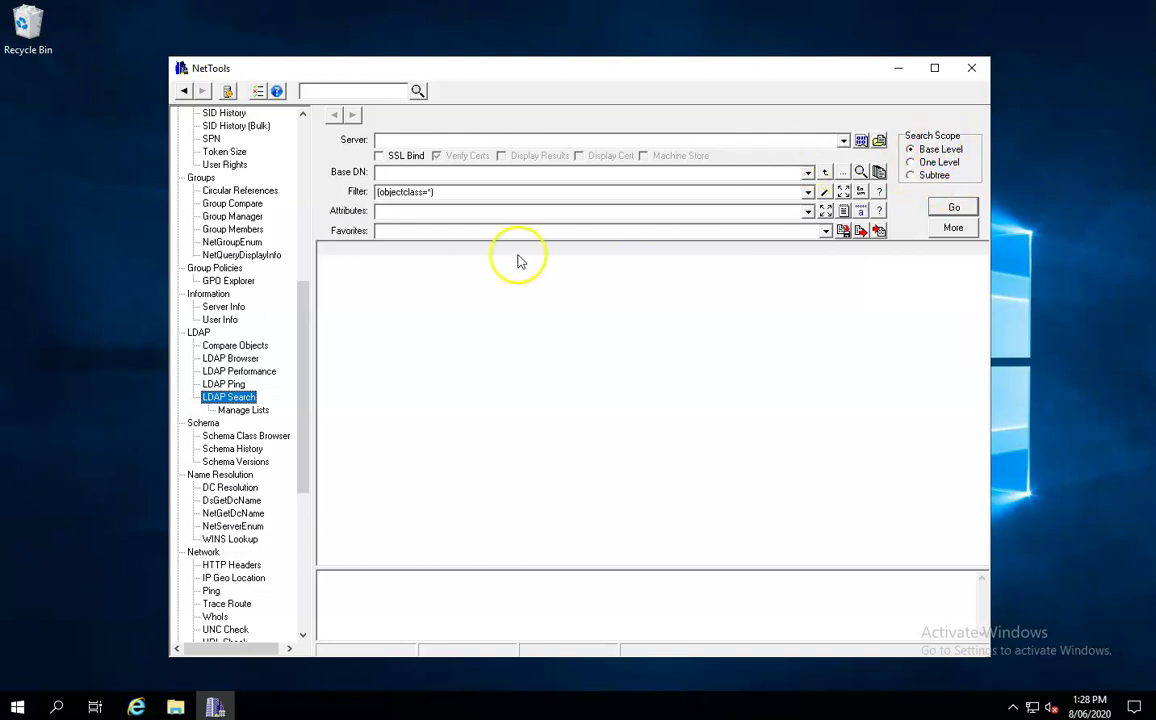
left_click(434, 232)
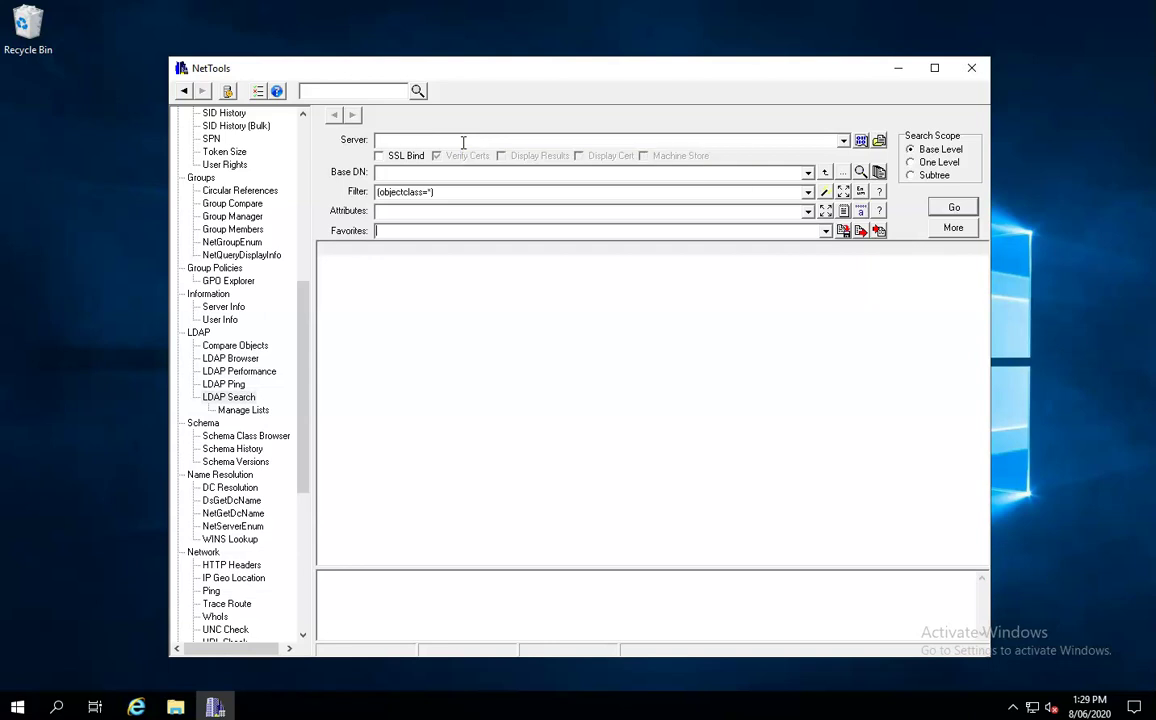
left_click(278, 92)
- Try localhost:5000 as the server with a custom port and clear the entry
left_click(398, 140)
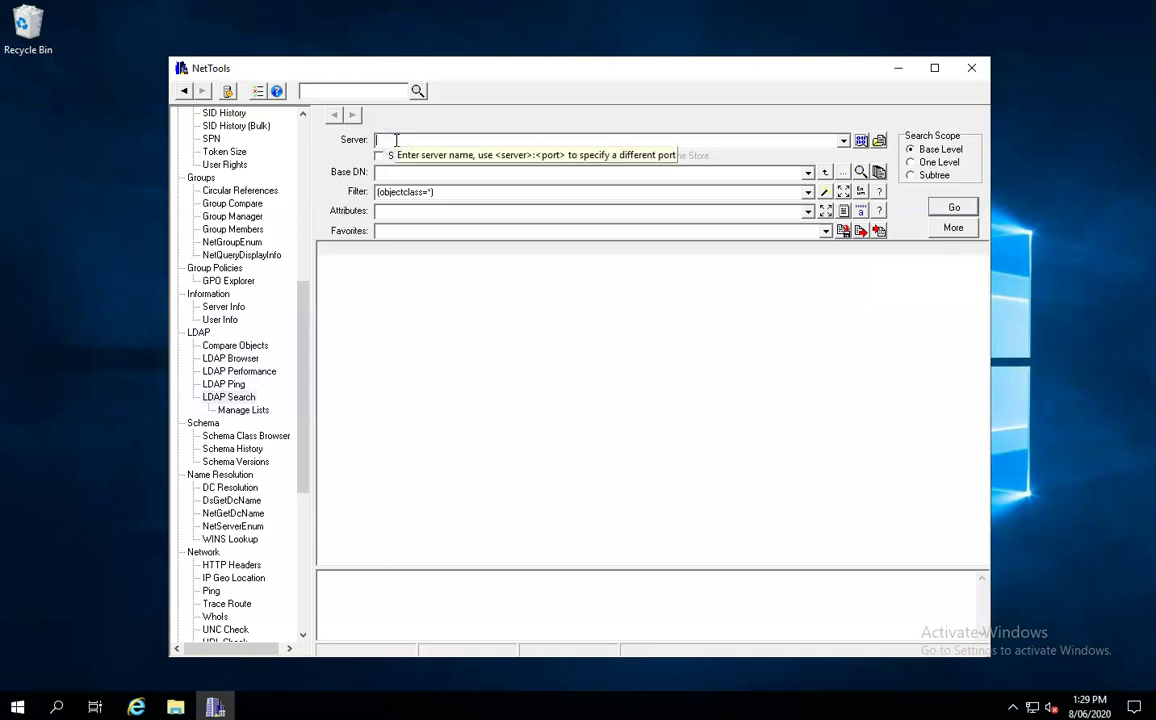
type("localh")
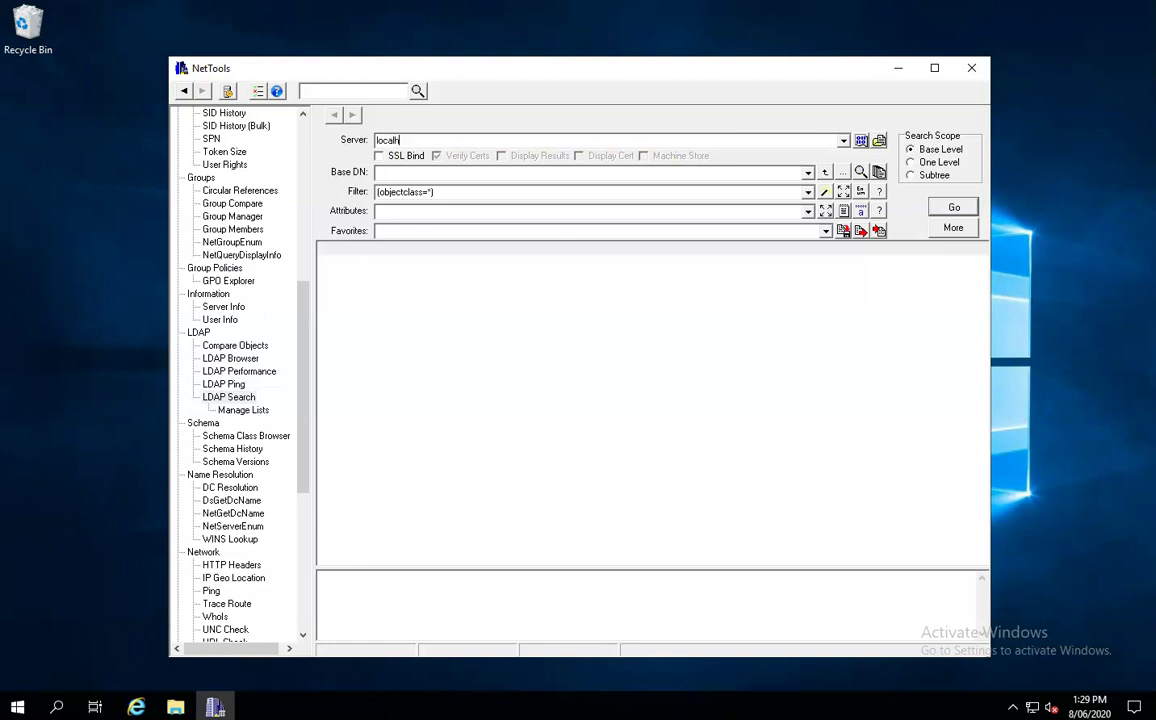
type("ost:5000")
key("ctrl+a")
key("BackSpace")
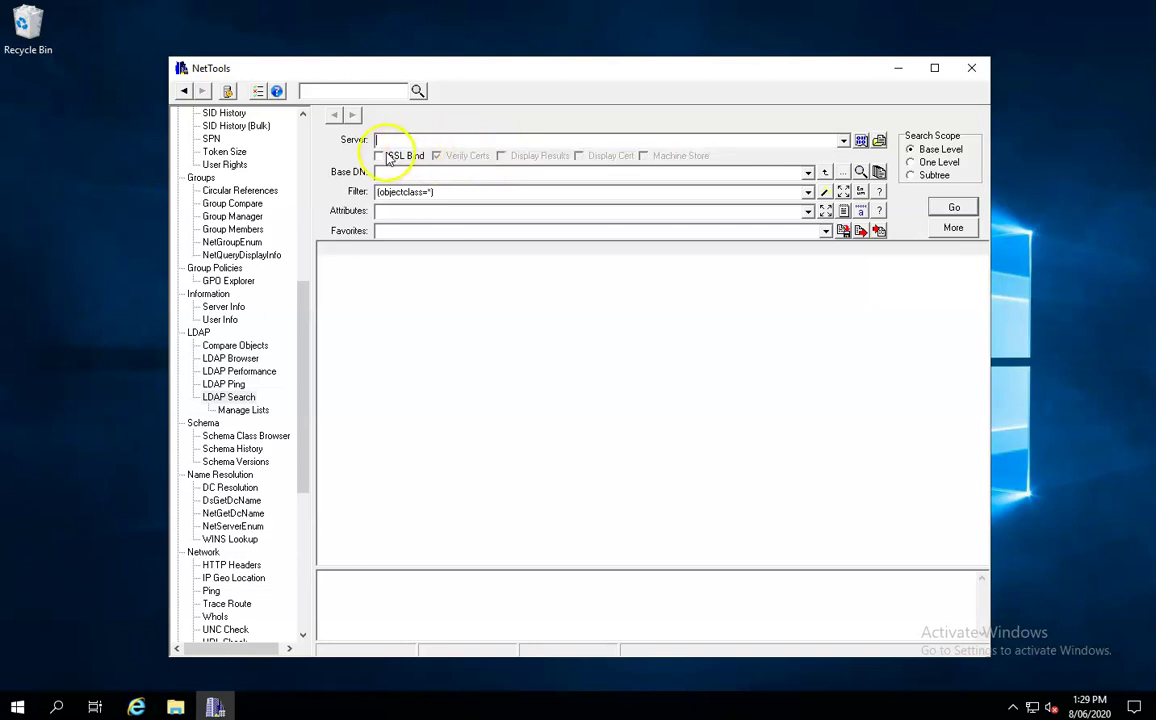
- View the connection profiles, close them, and fill in the default server w2k19.w2k12.local and base DN DC=w2k12,DC=local
left_click(227, 92)
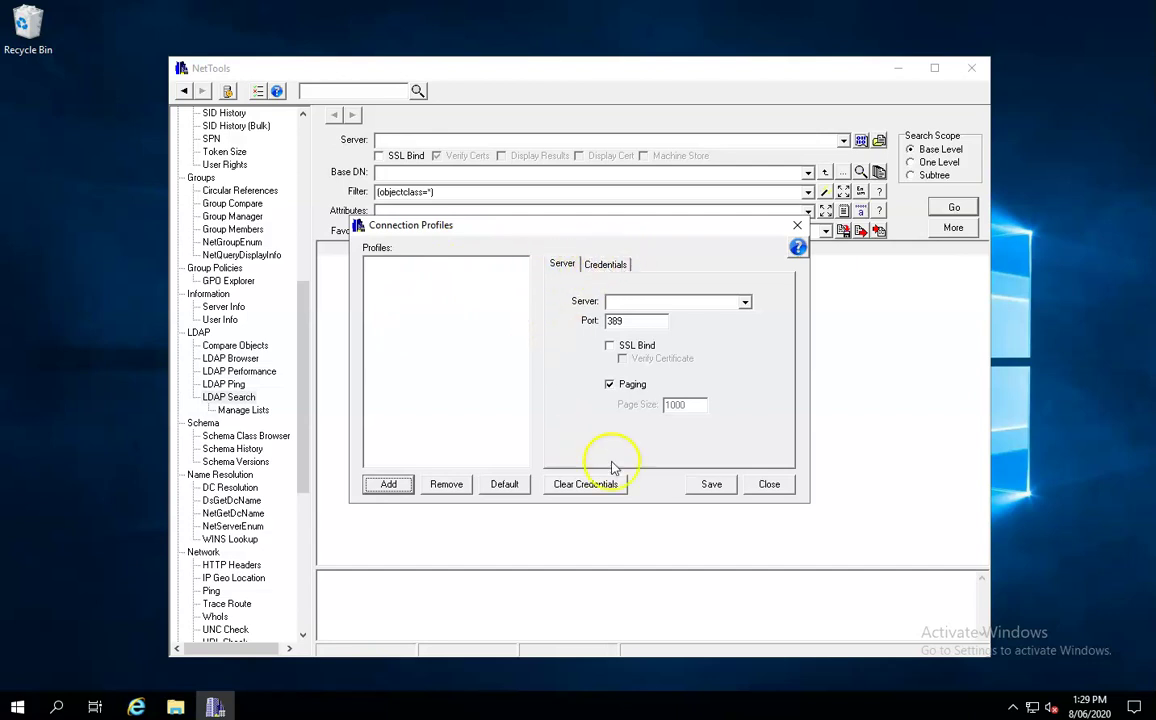
left_click(767, 485)
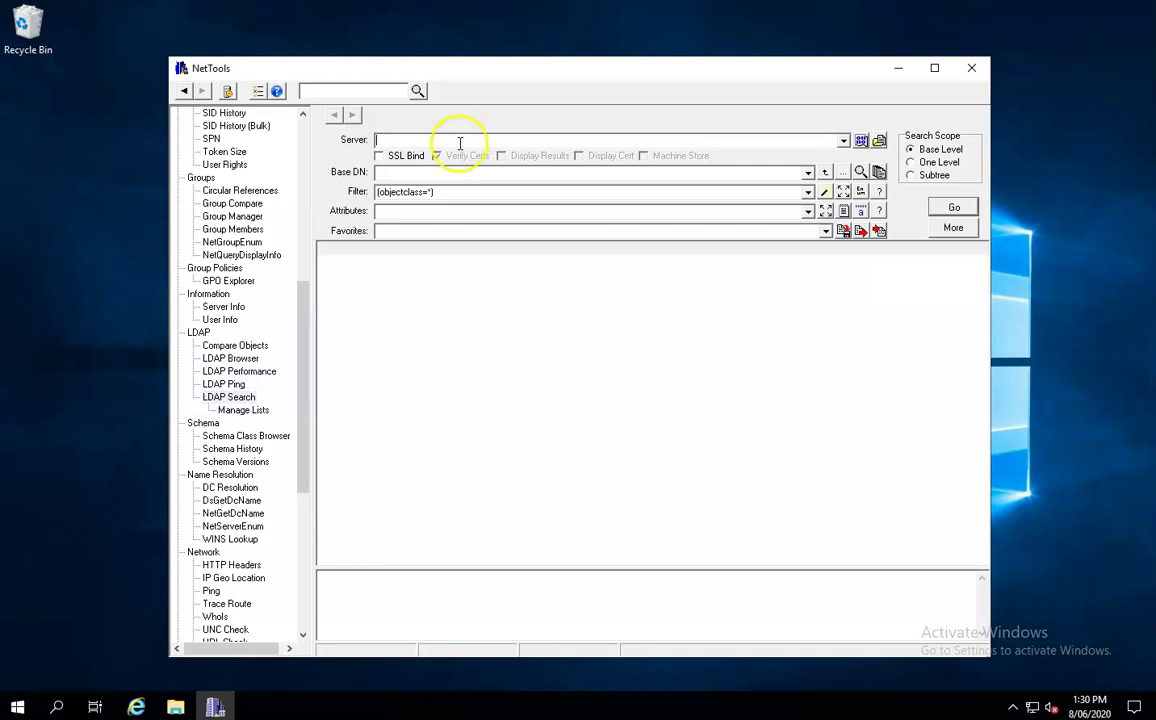
left_click(879, 141)
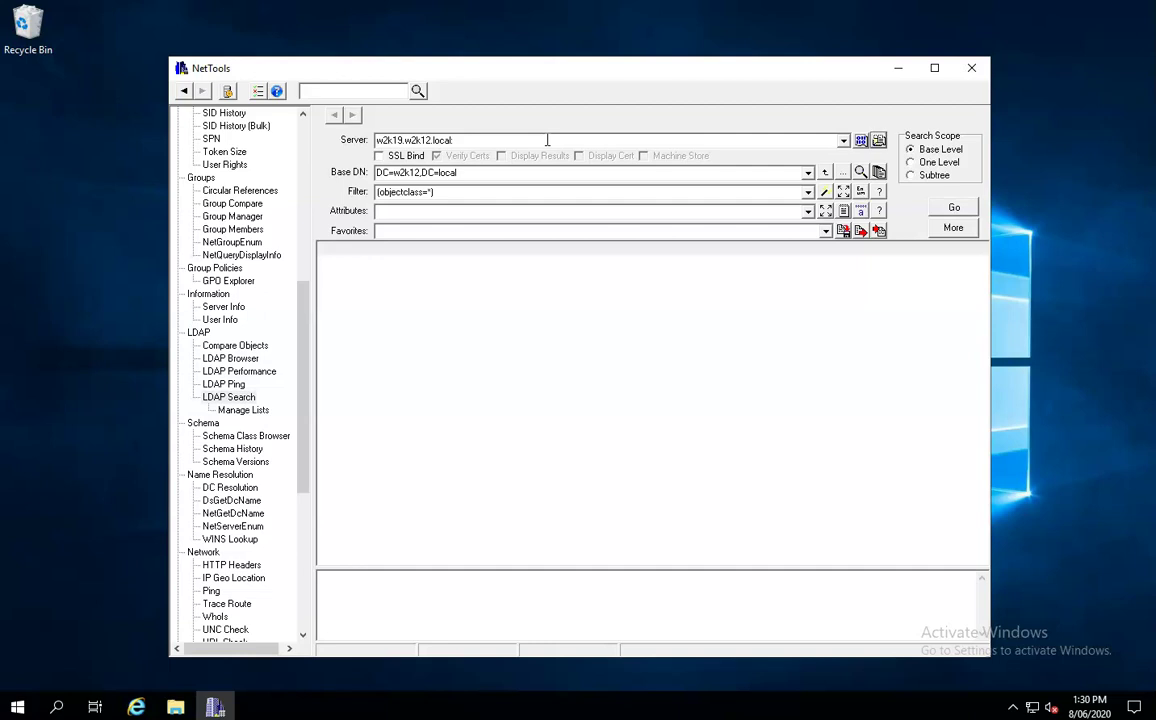
- Enter userAccountControl as the attribute to return, picking it from the auto-complete suggestions for "user"
left_click(439, 211)
left_click(441, 210)
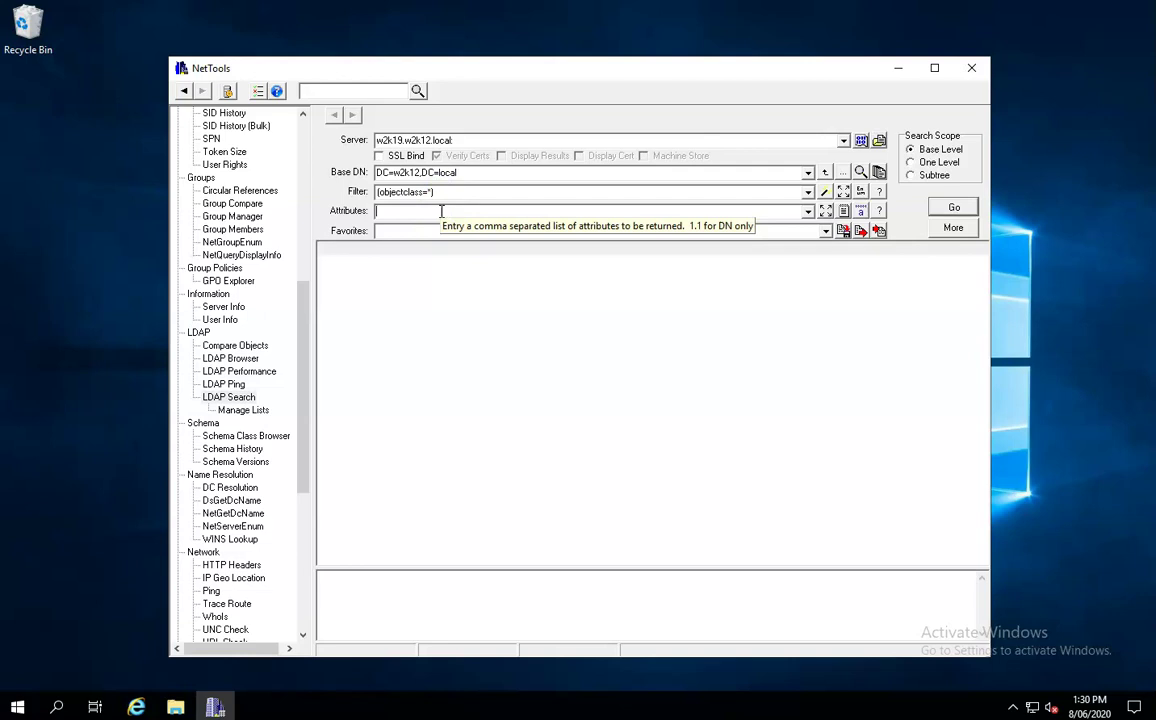
type("user")
key("Down")
key("Down")
key("Down")
key("Down")
key("Down")
key("Down")
key("Down")
key("Down")
key("Down")
key("Down")
key("Down")
key("Down")
key("Up")
key("Up")
key("Up")
key("Up")
key("Up")
key("Up")
key("Up")
key("Up")
key("Up")
key("Up")
key("Up")
key("Return")
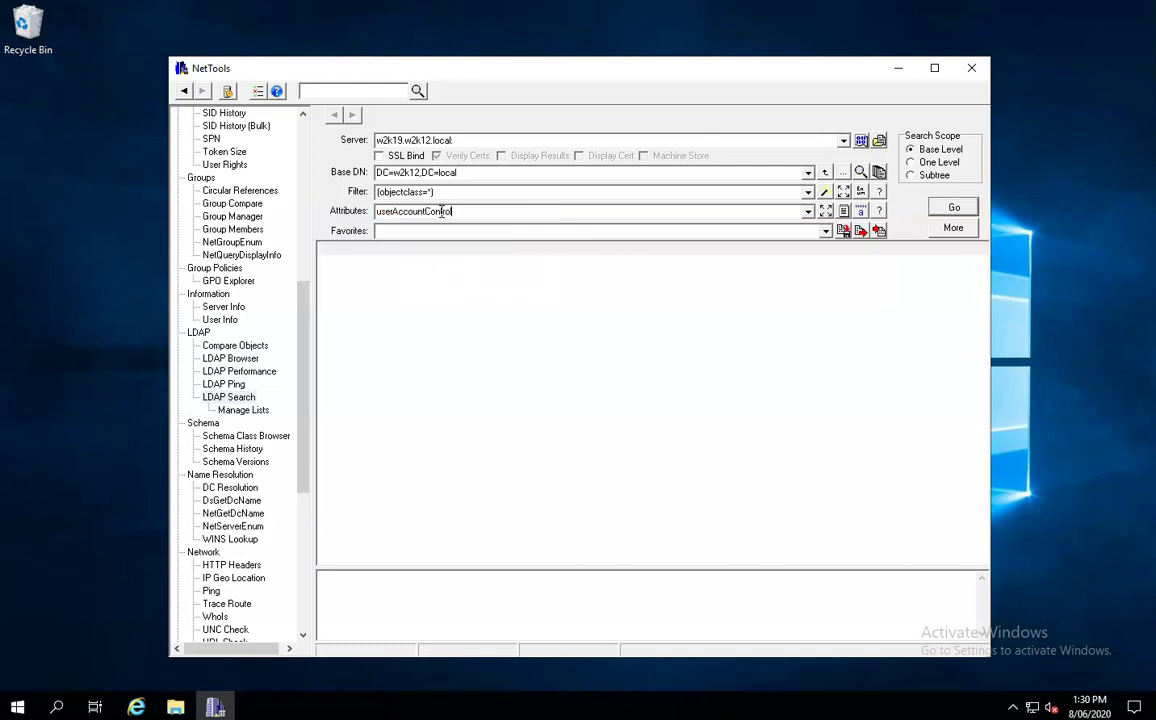
- Add name as a second, comma-separated attribute after userAccountControl
type(",name")
key("Return")
type(",sd")
key("BackSpace")
key("BackSpace")
key("BackSpace")
- Extend the search filter to (objectclass=*)(name=*)
left_click(440, 192)
type(")")
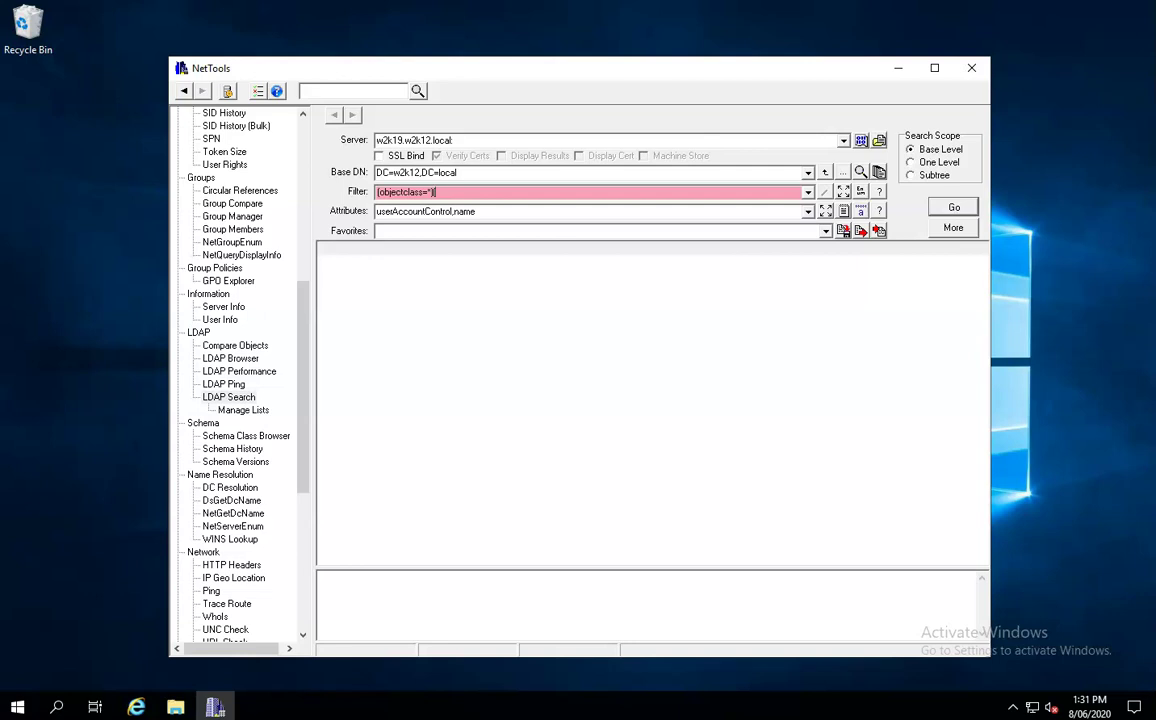
type("(")
key("BackSpace")
type("(name=*)")
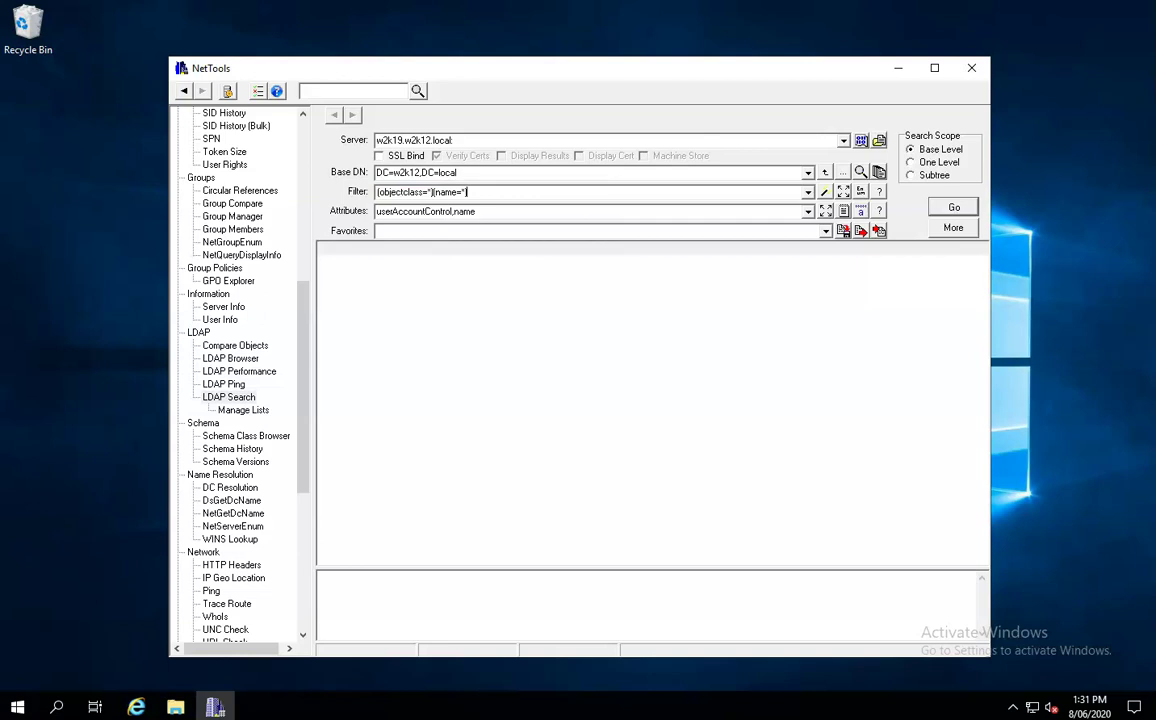
- Enlarge the text output pane beneath the results table
left_click(452, 212)
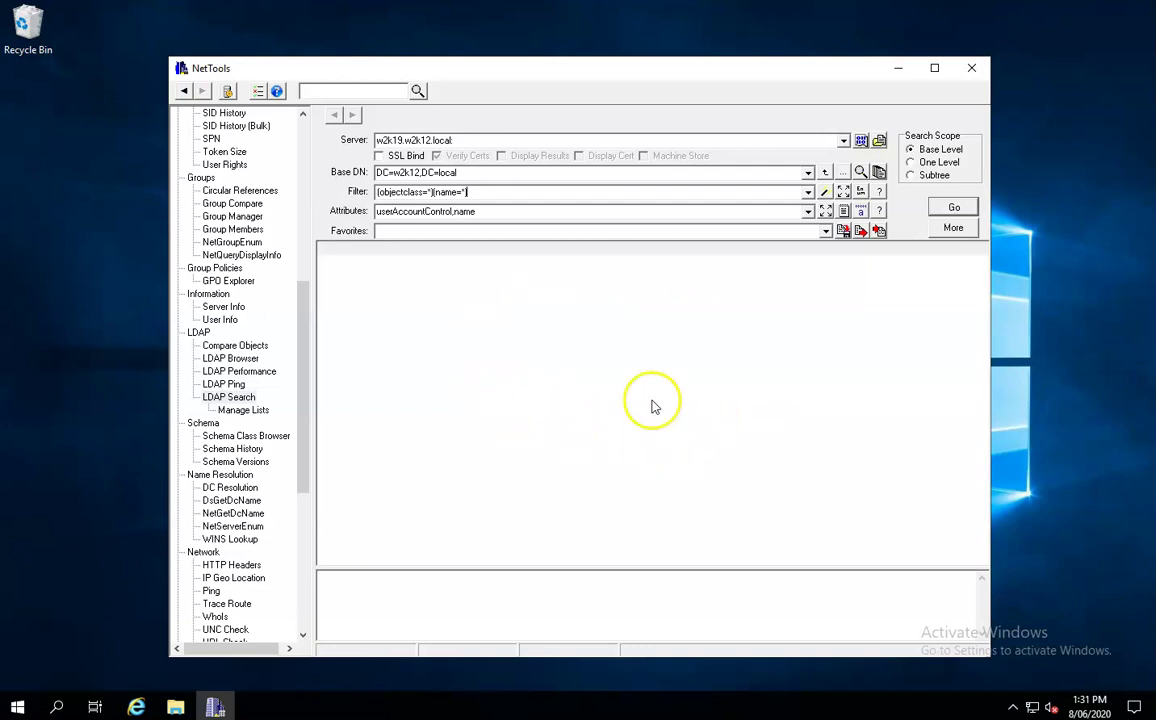
left_click_drag(660, 568, 620, 470)
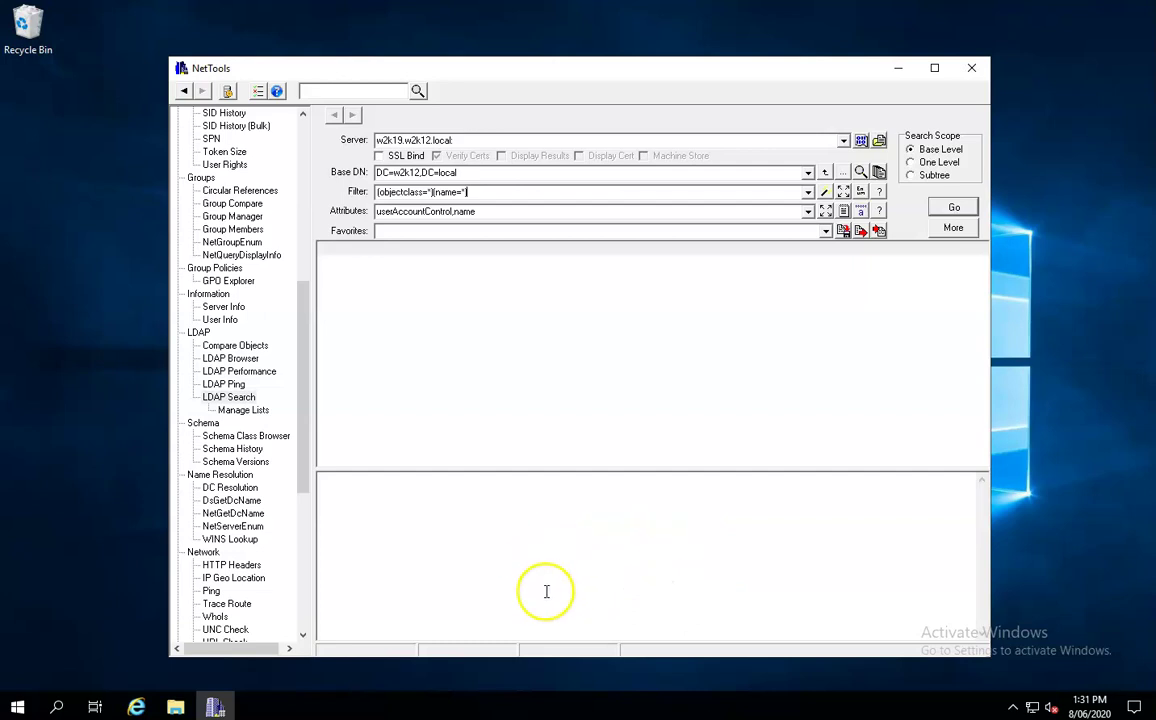
- Clear the requested attributes and run the LDAP search
left_click_drag(492, 212, 320, 226)
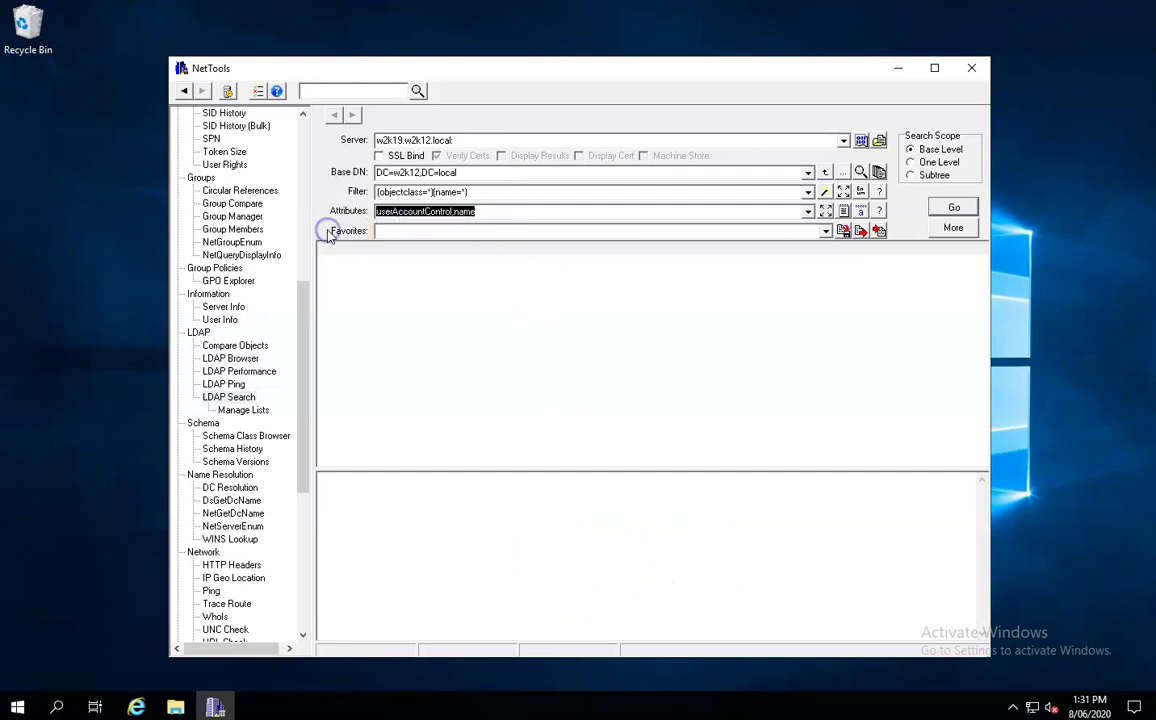
key("Delete")
left_click(954, 207)
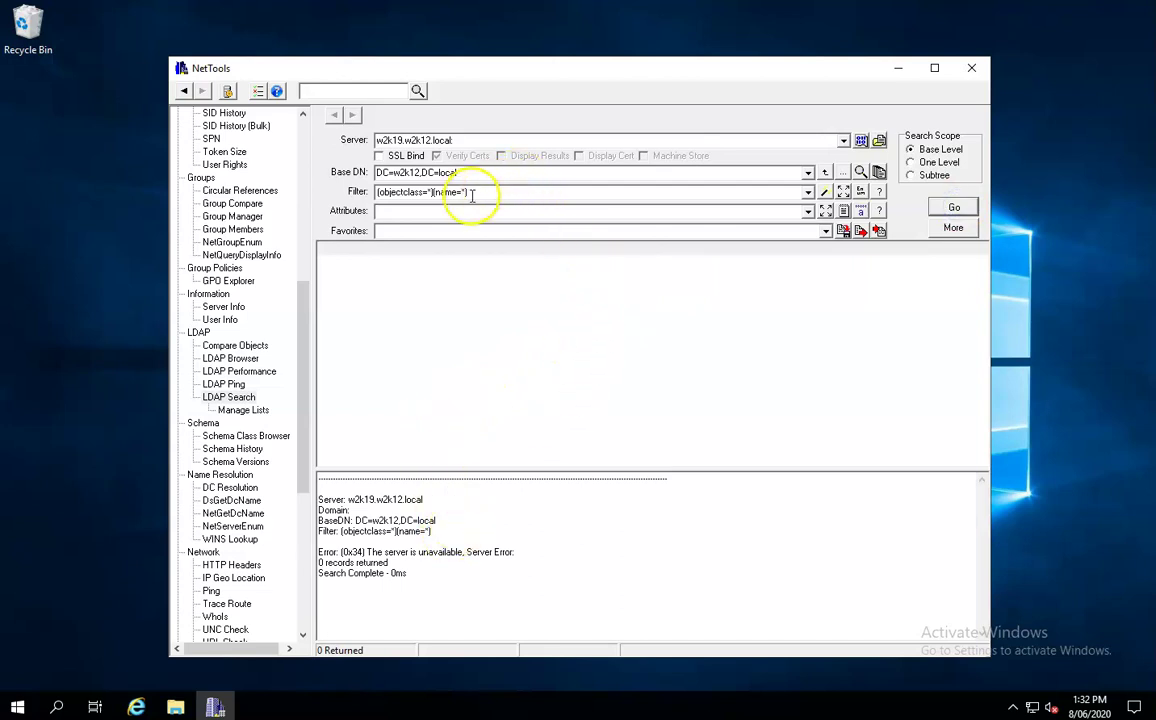
- Set the filter back to (objectclass=*) from the filter history and rerun the search
left_click(807, 191)
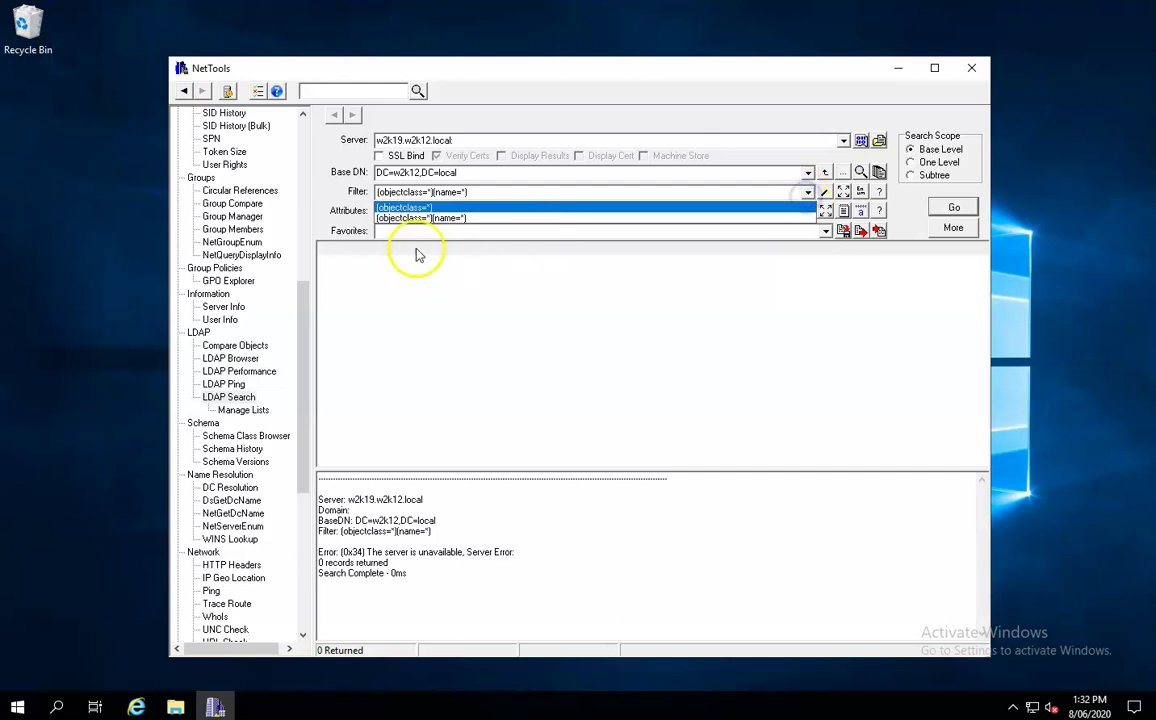
left_click(420, 208)
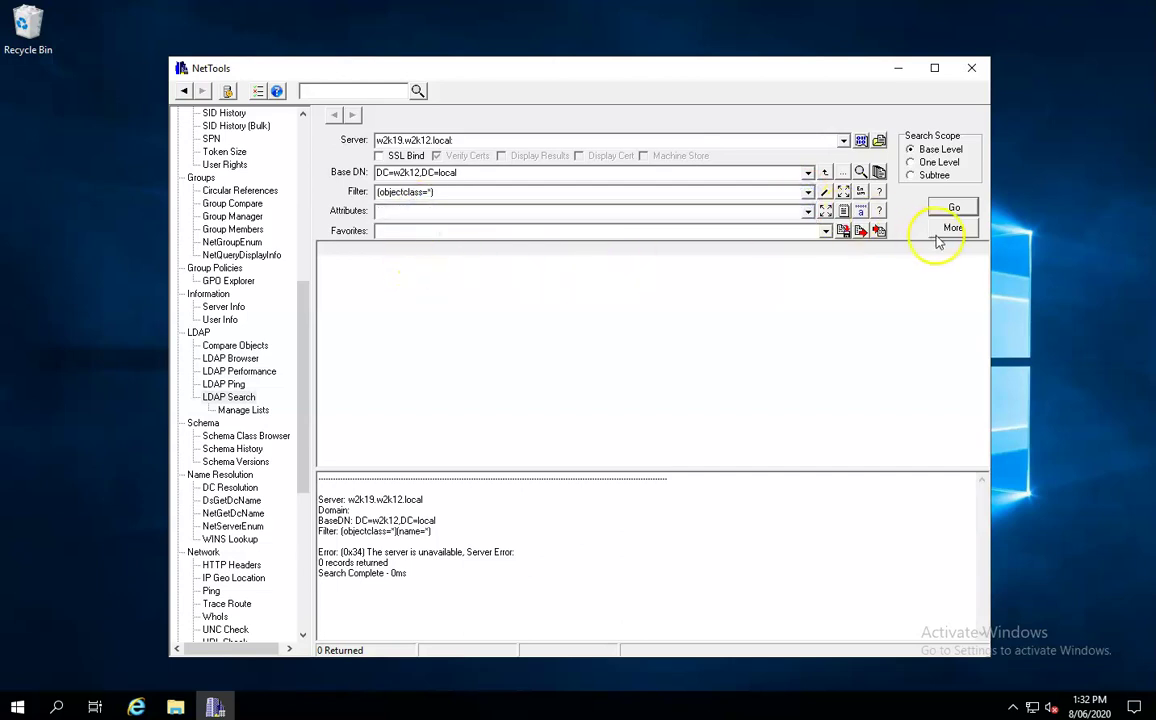
left_click(450, 190)
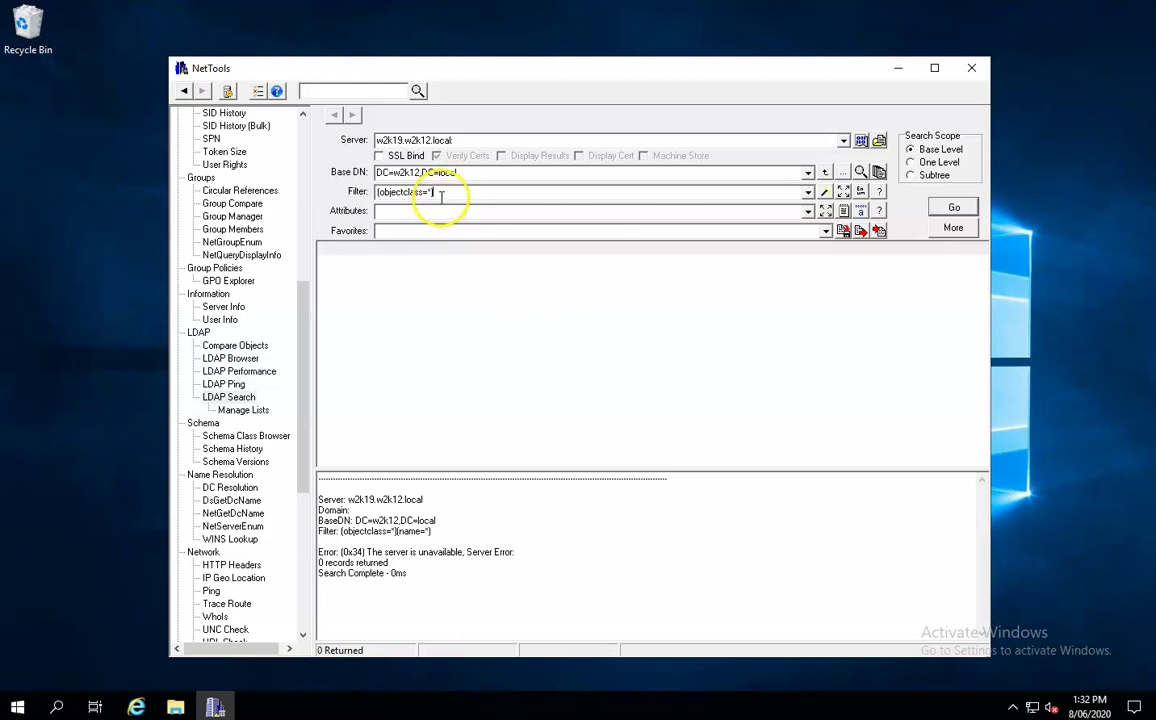
left_click(954, 207)
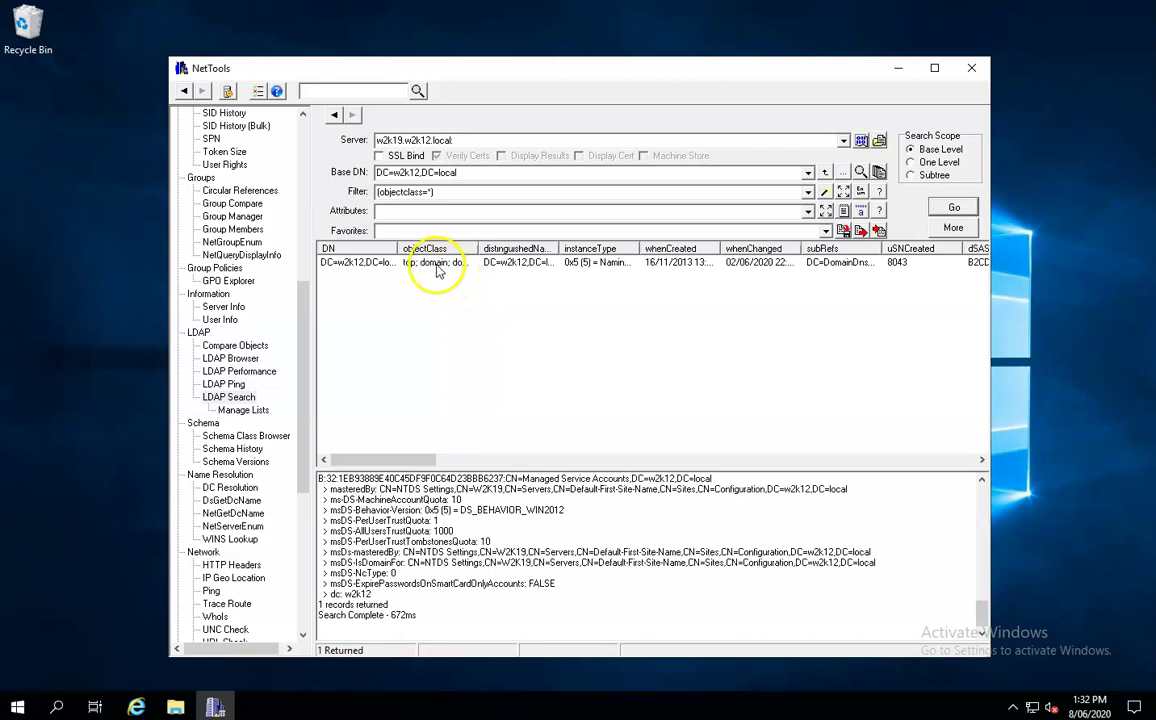
- Examine the returned domain record in the results table and in the text output
left_click(434, 263)
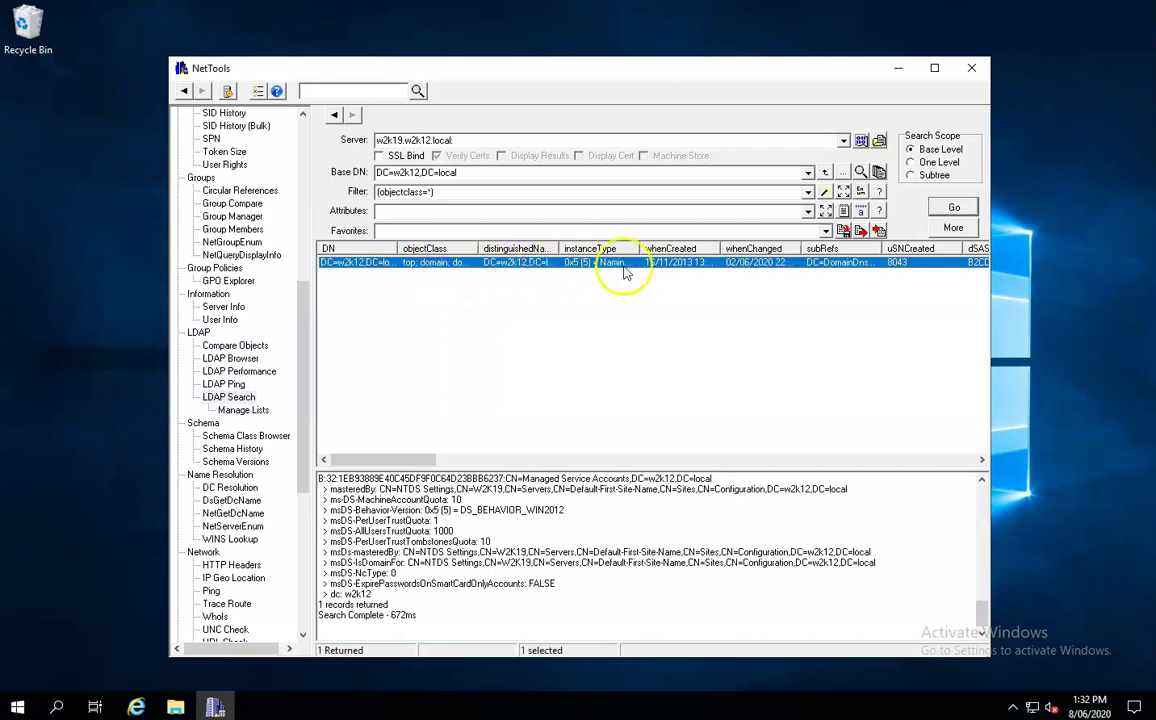
left_click_drag(415, 459, 370, 465)
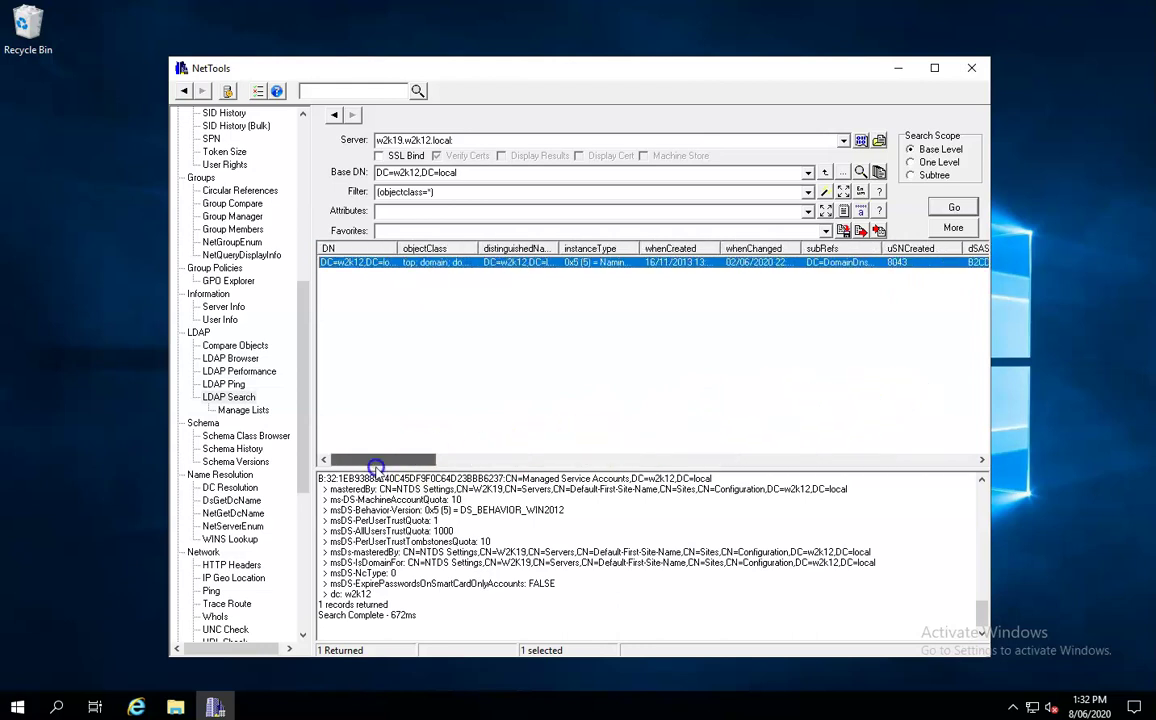
left_click(459, 592)
scroll(459, 560, "up", 5)
scroll(459, 560, "down", 5)
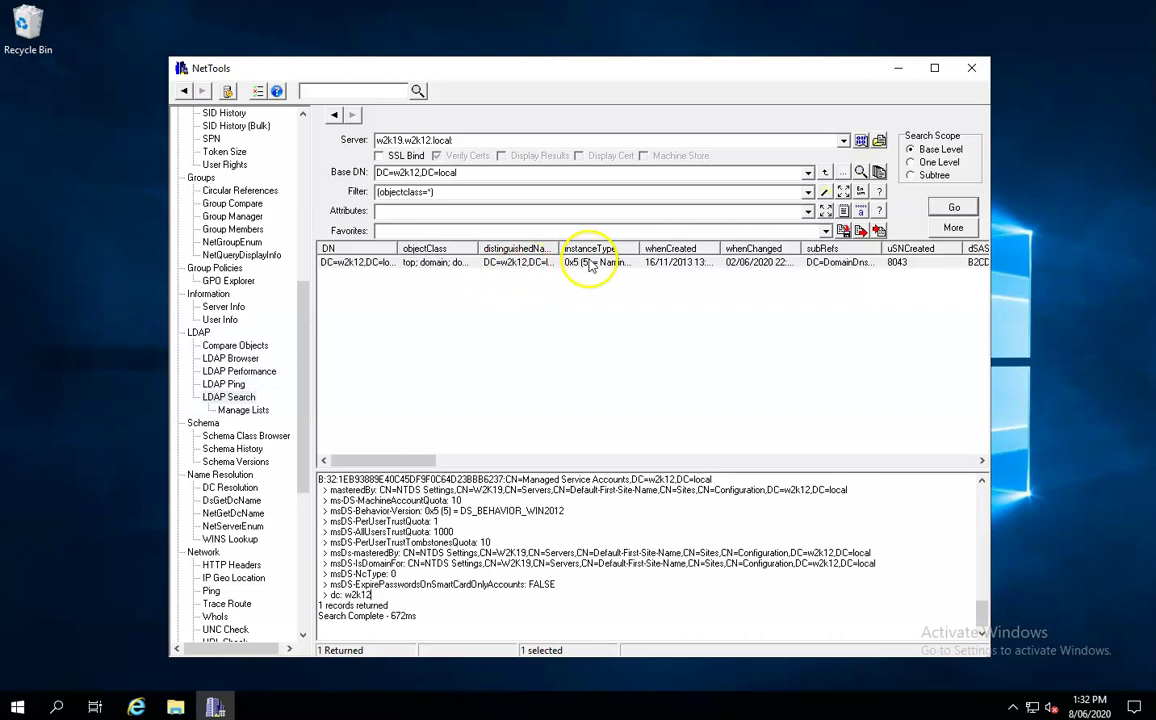
- Set the search scope to One Level and run the search
left_click(935, 162)
left_click(953, 207)
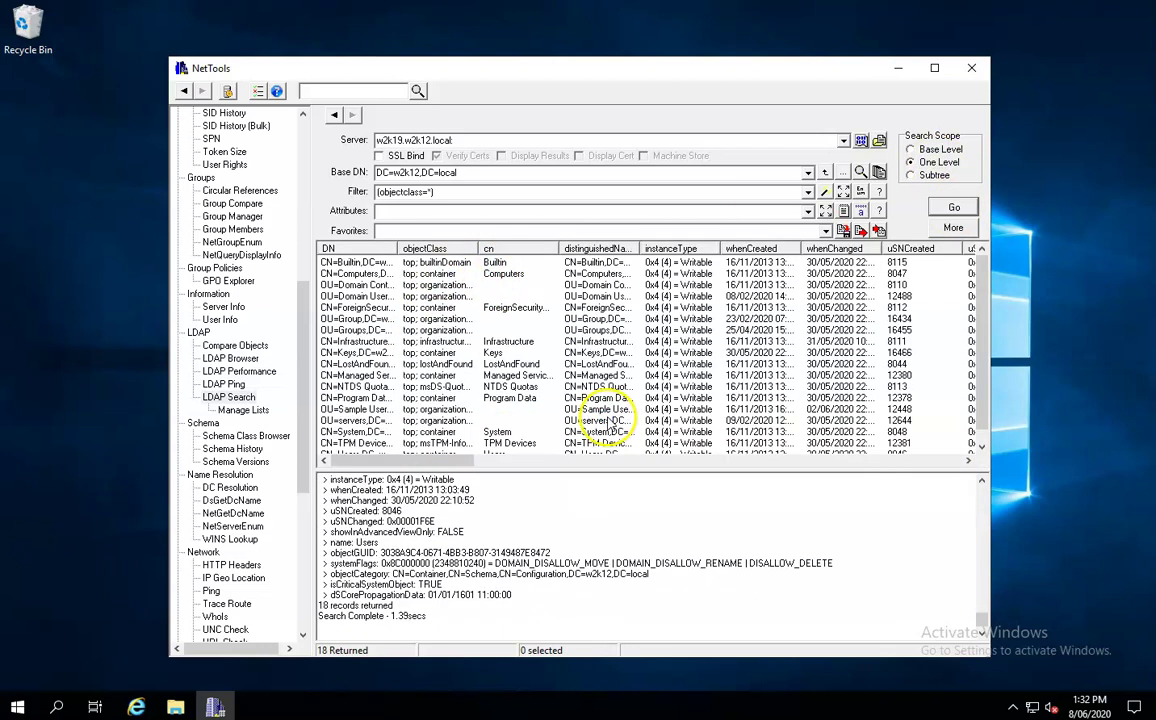
- Limit the returned attributes to name and rerun the search
left_click(430, 212)
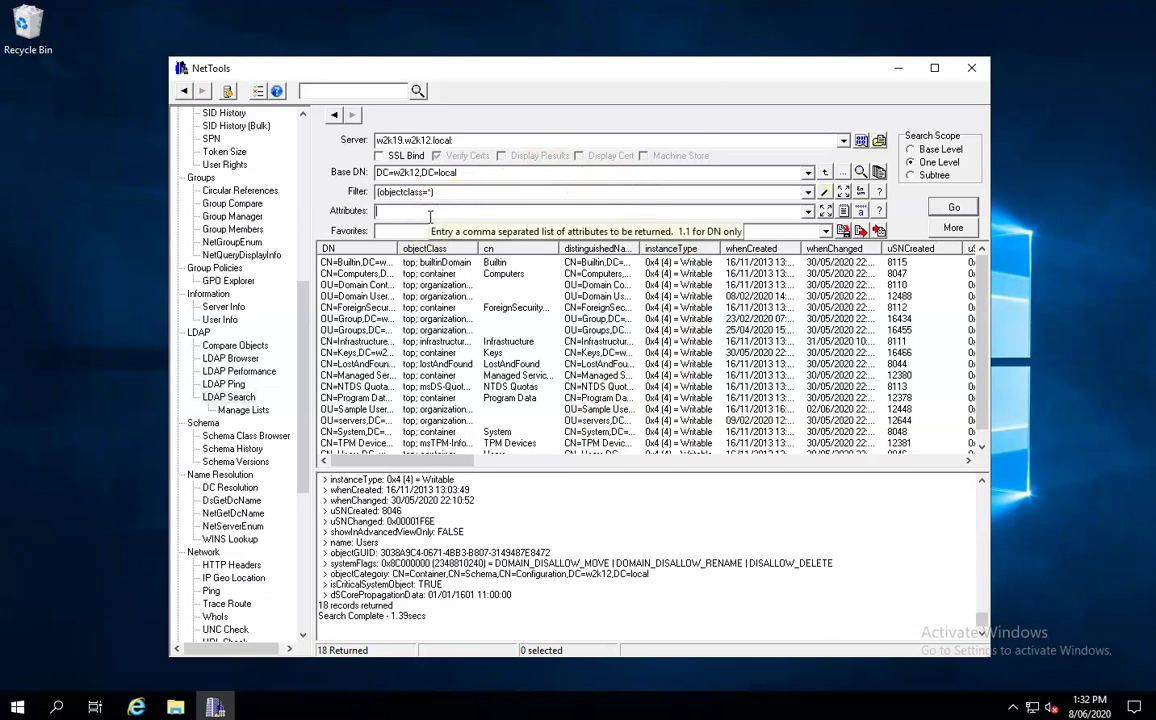
type("name")
key("Return")
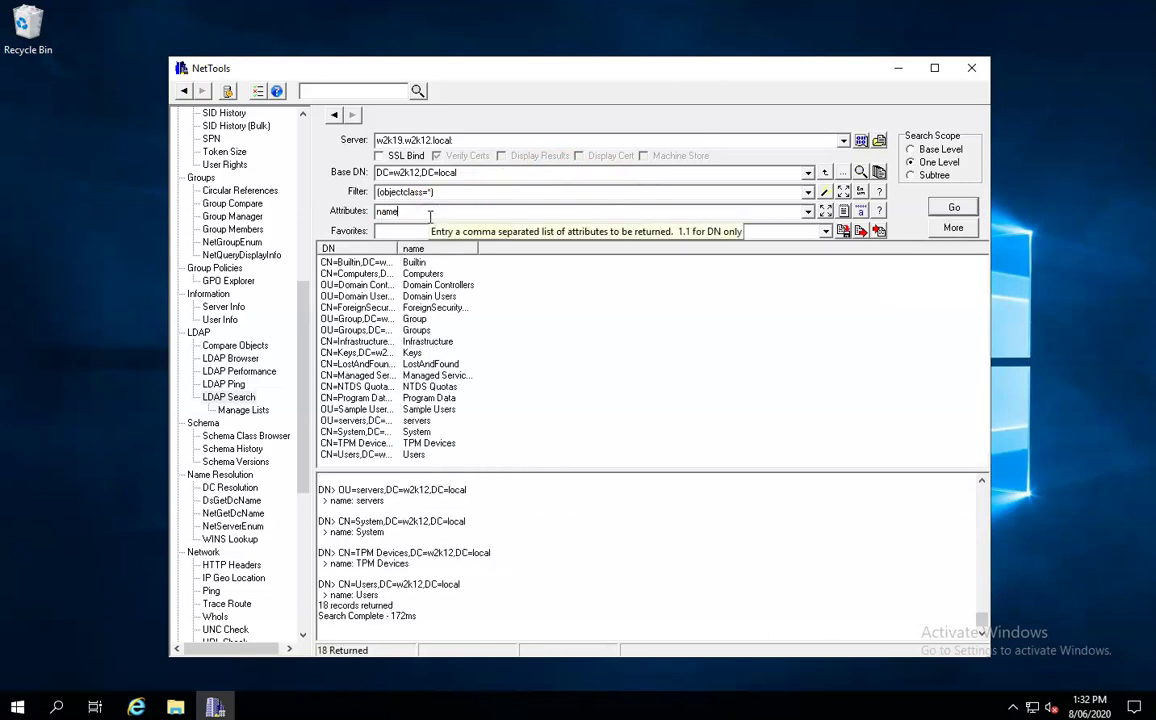
- Show the additional search options and enlarge the results table by shrinking the text output pane
left_click(954, 228)
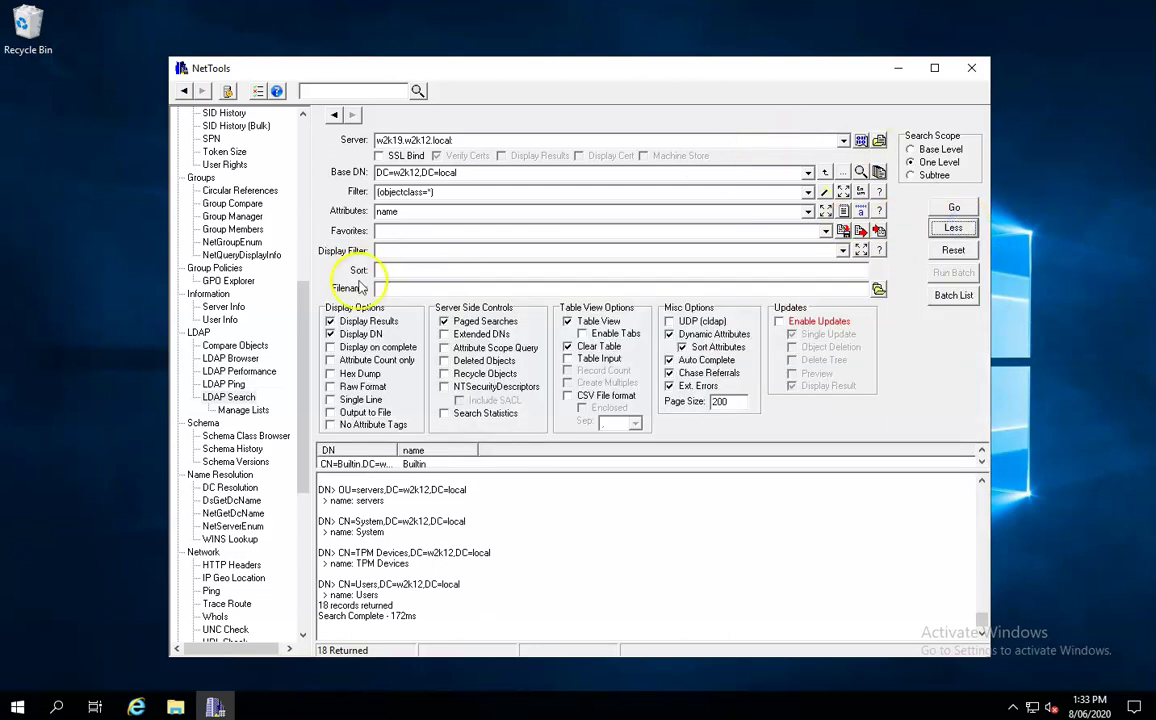
left_click_drag(607, 470, 597, 563)
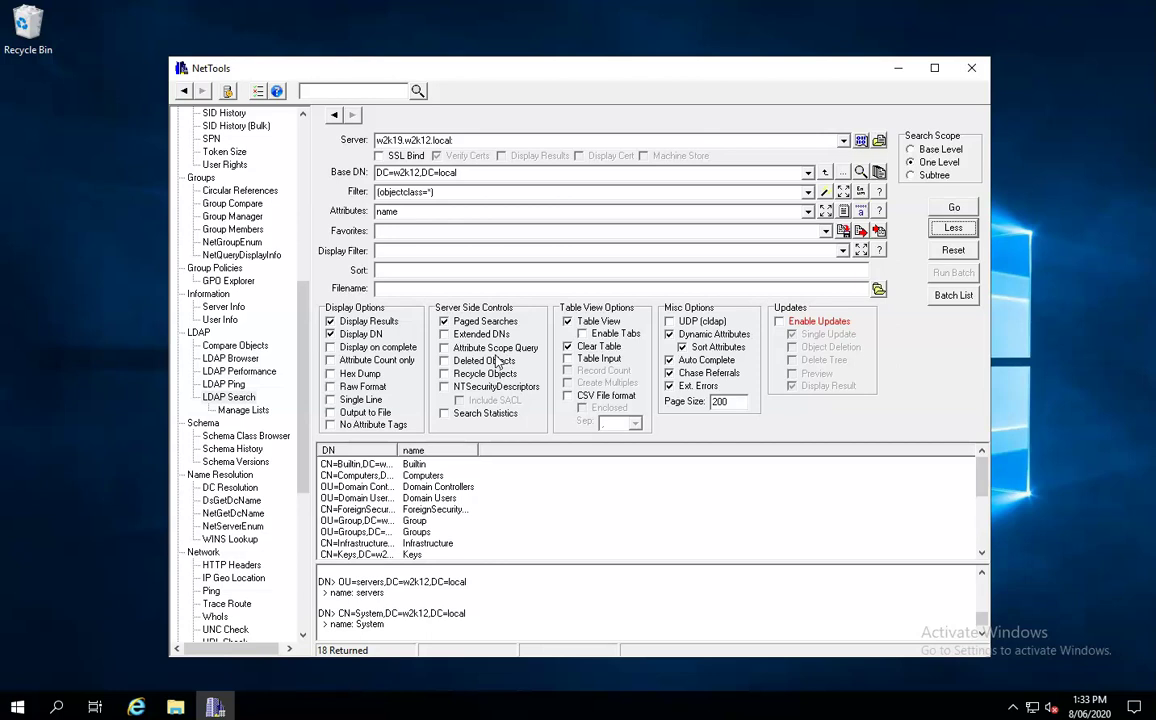
double_click(598, 320)
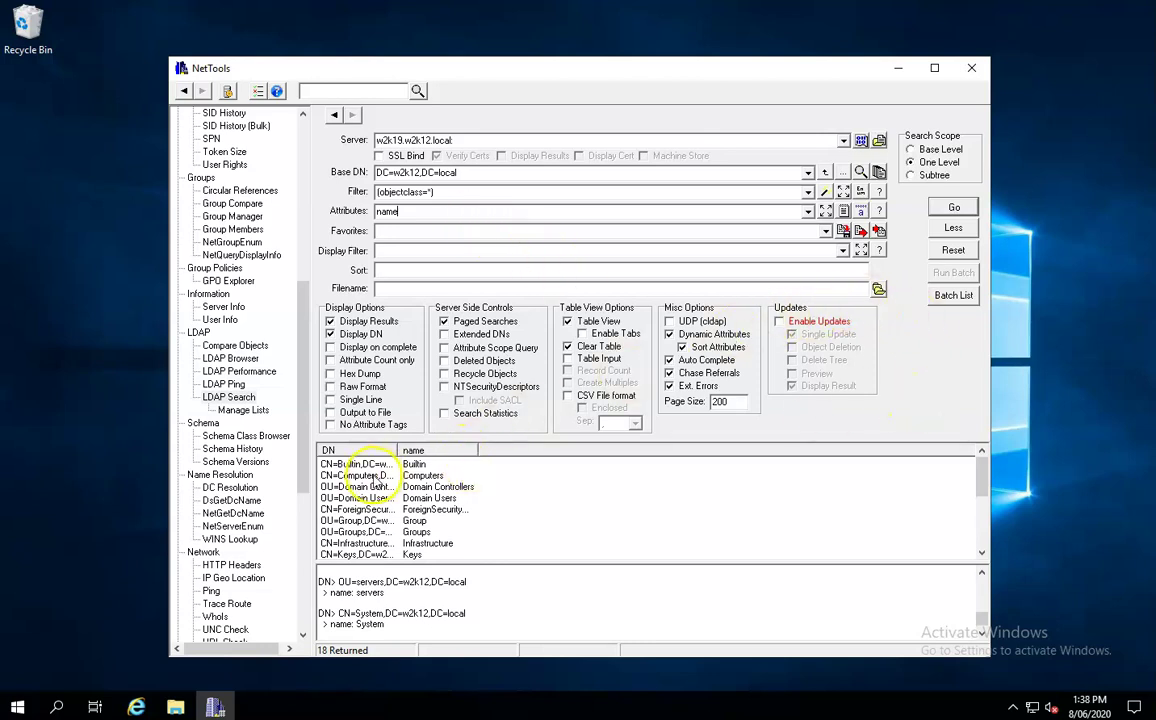
- View the attributes of the Domain Controllers OU from the results and close the attribute window
left_click(410, 486)
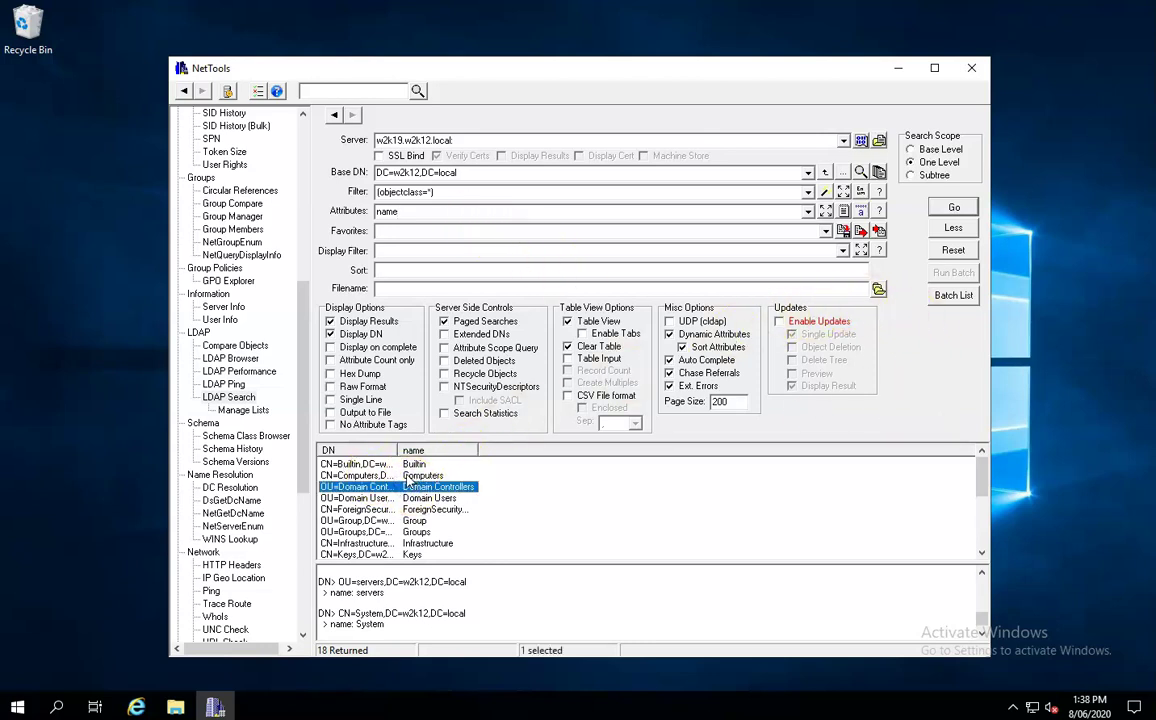
left_click(432, 489)
right_click(414, 487)
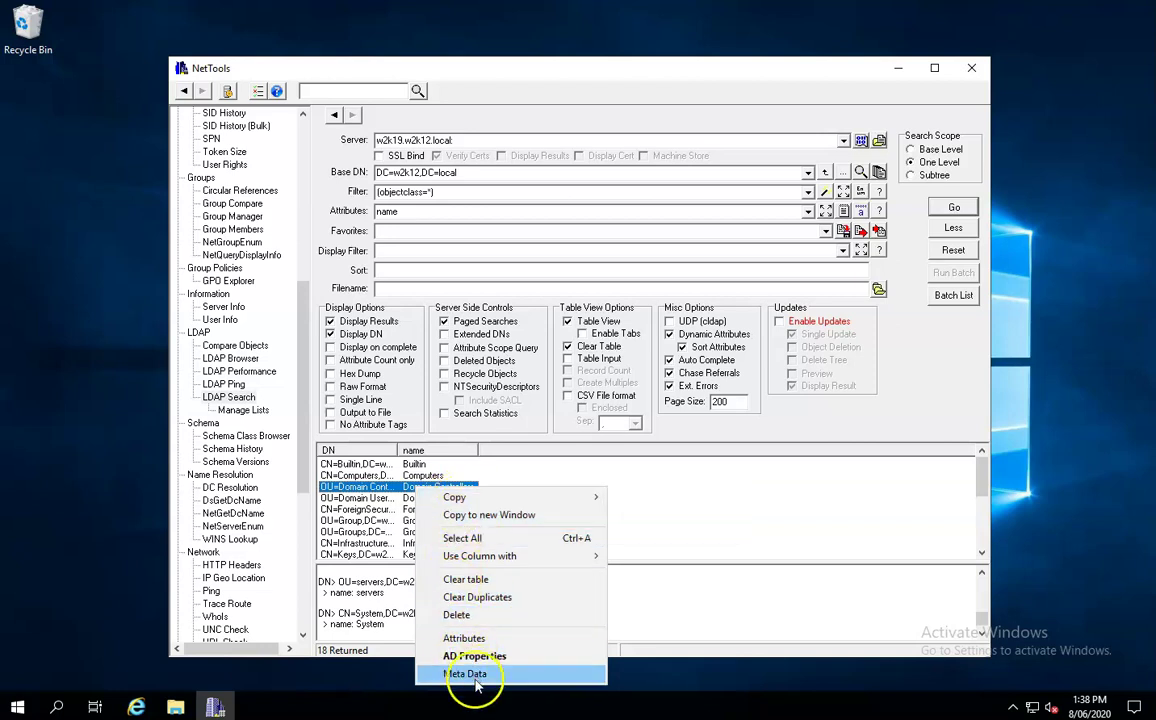
left_click(454, 638)
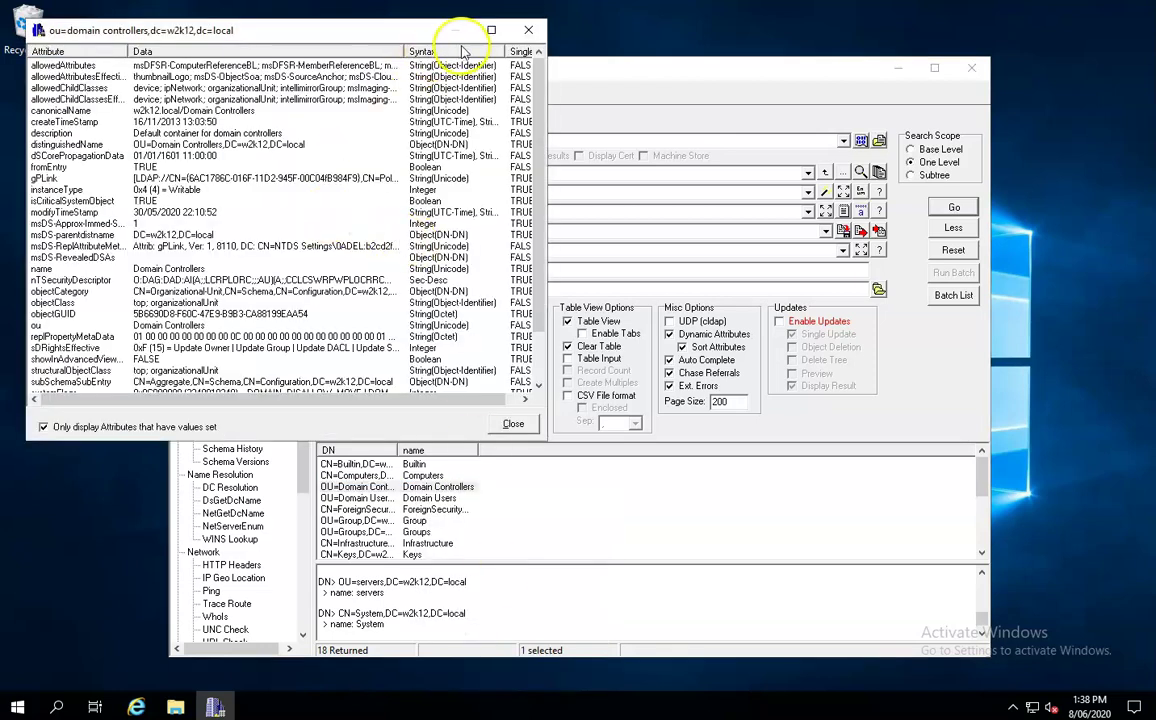
left_click(528, 30)
- Examine the copy options available for the Domain Controllers row in the results table
right_click(378, 489)
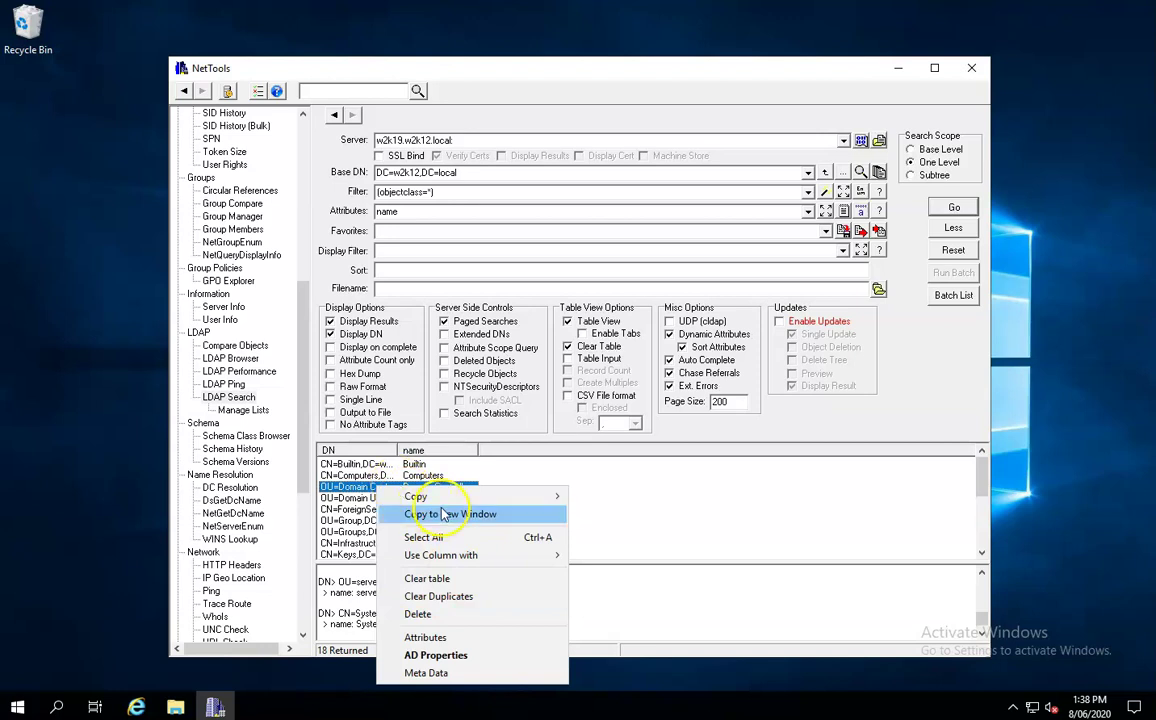
mouse_move(508, 497)
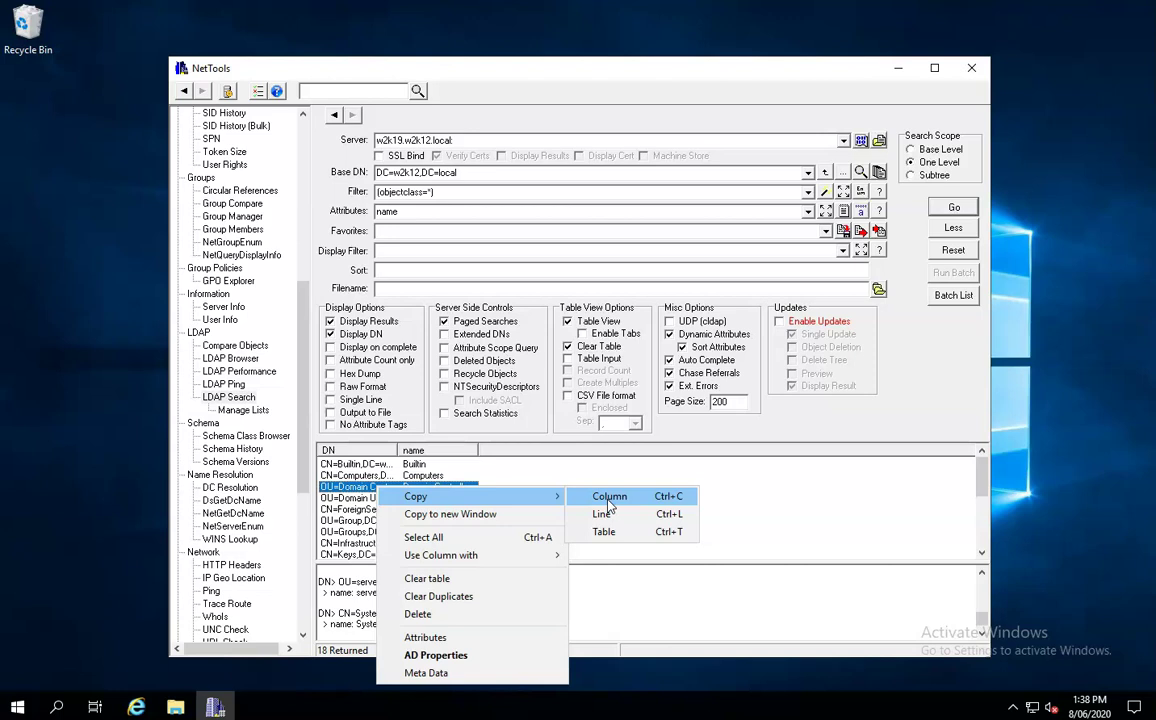
left_click(726, 473)
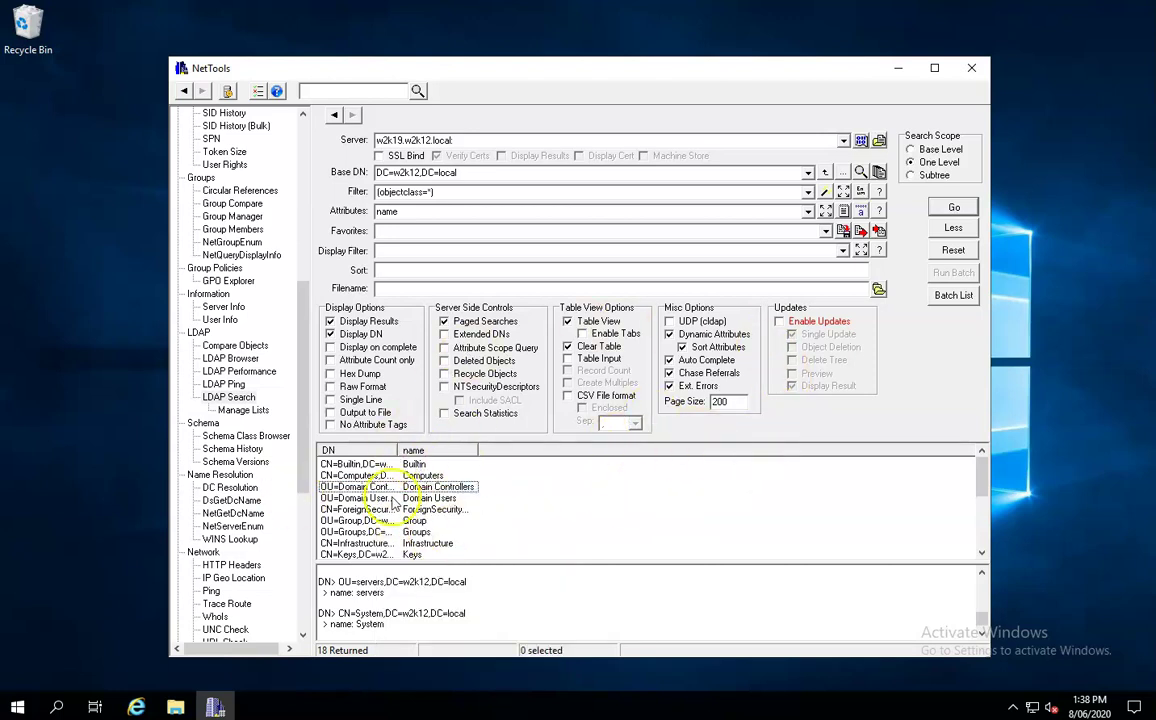
- Enable tabs for the table view, collapse the additional options, and rerun the search until there are four result tabs
left_click(590, 333)
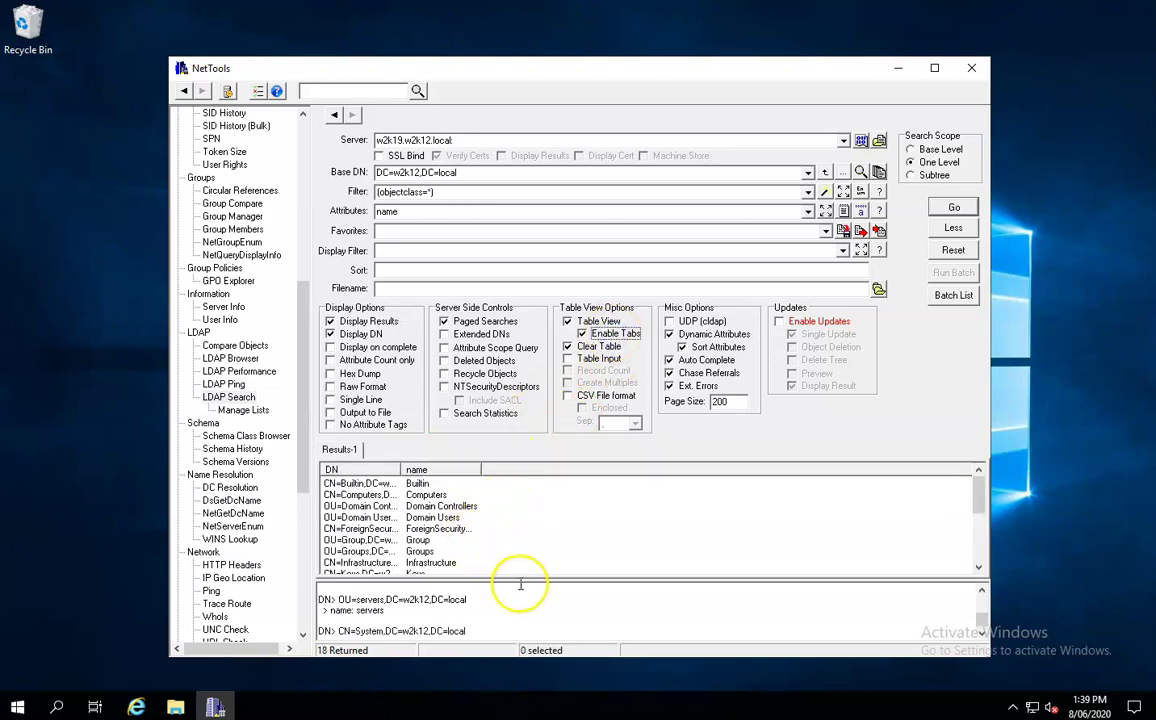
left_click(953, 229)
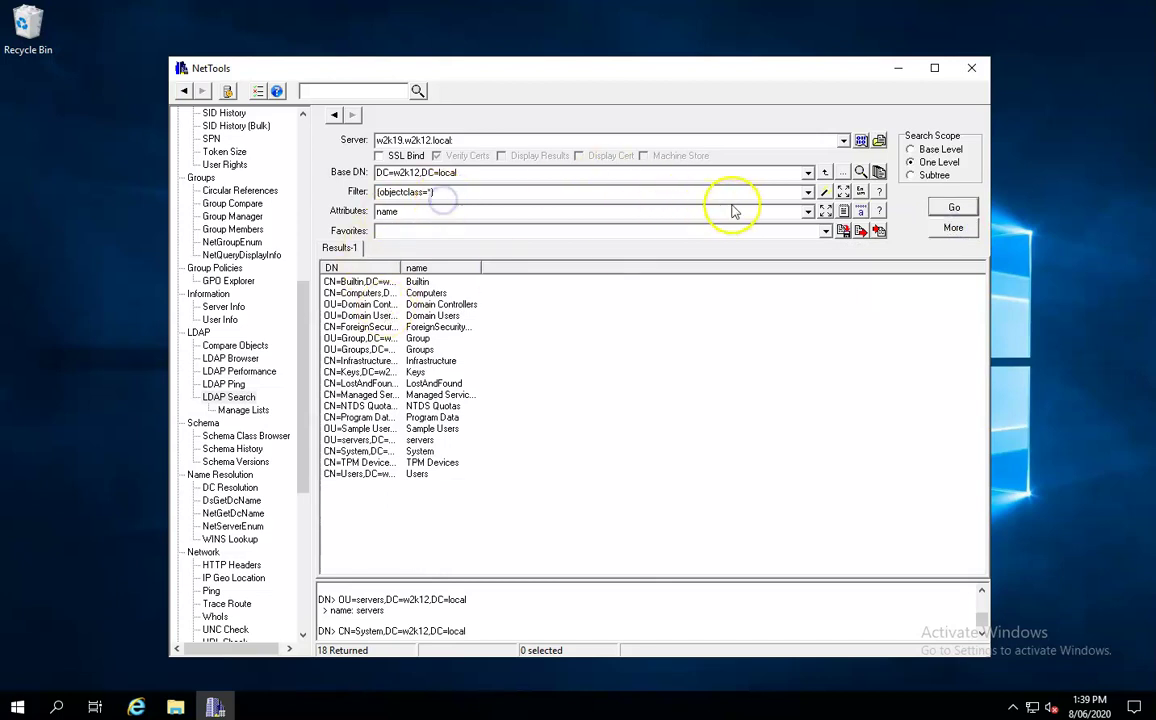
left_click(950, 207)
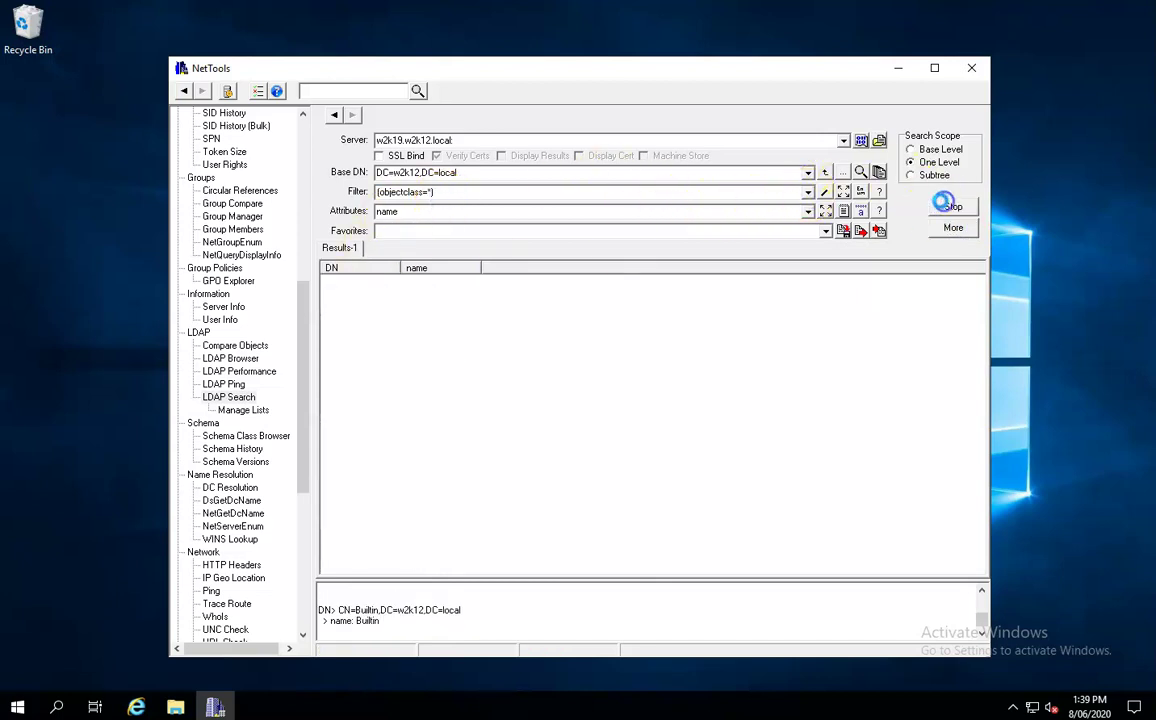
left_click(955, 207)
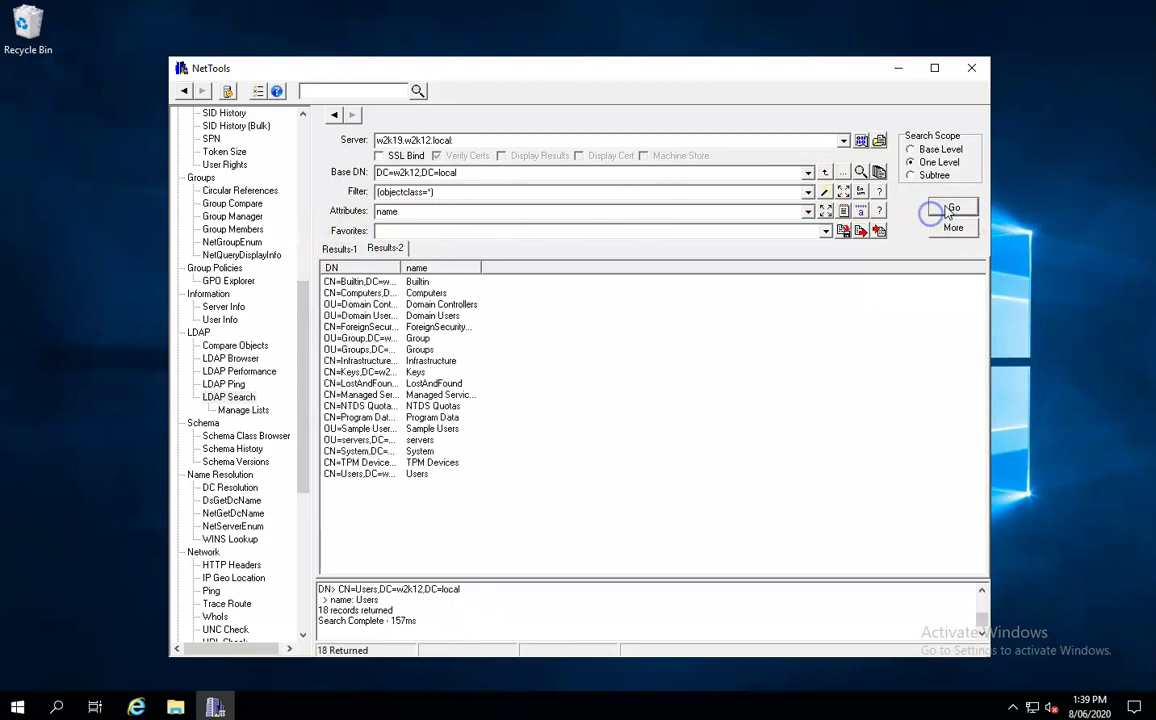
left_click(338, 249)
left_click(386, 248)
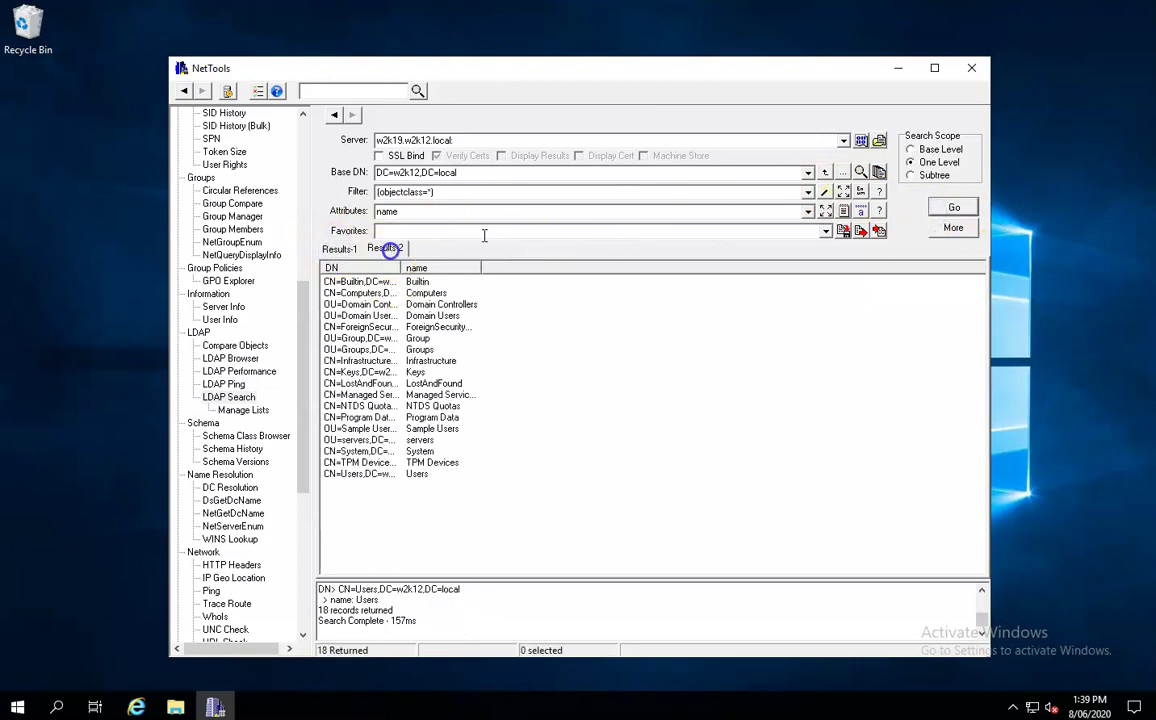
left_click(940, 208)
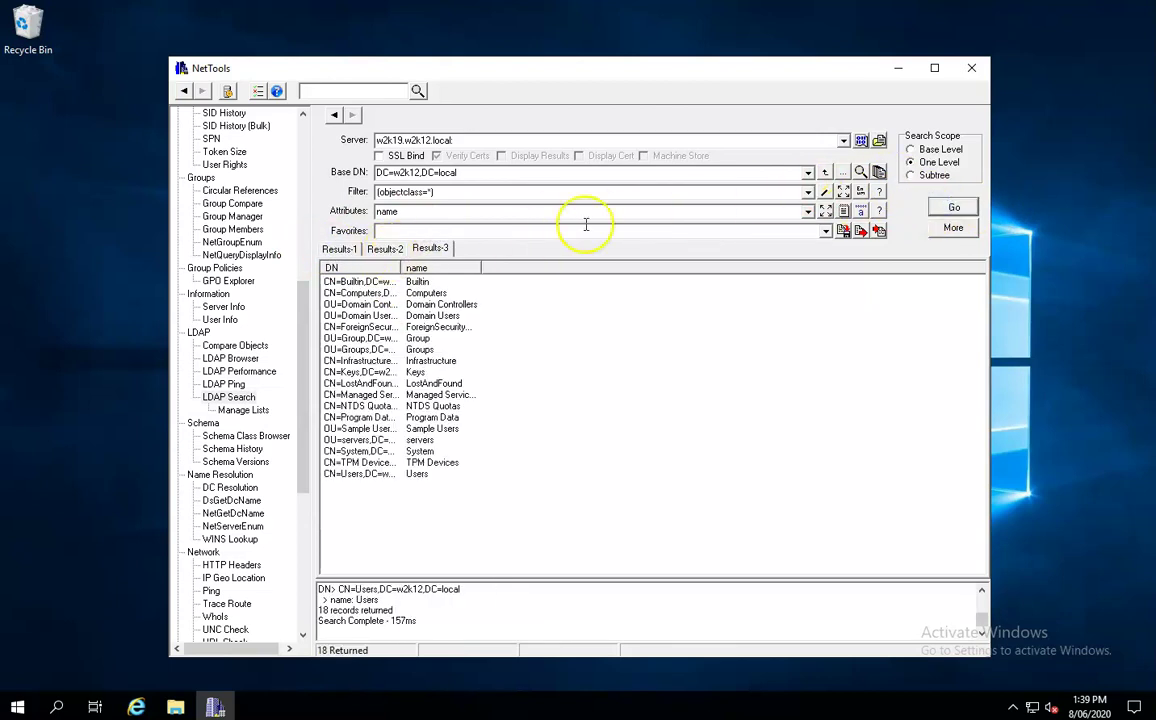
left_click(953, 208)
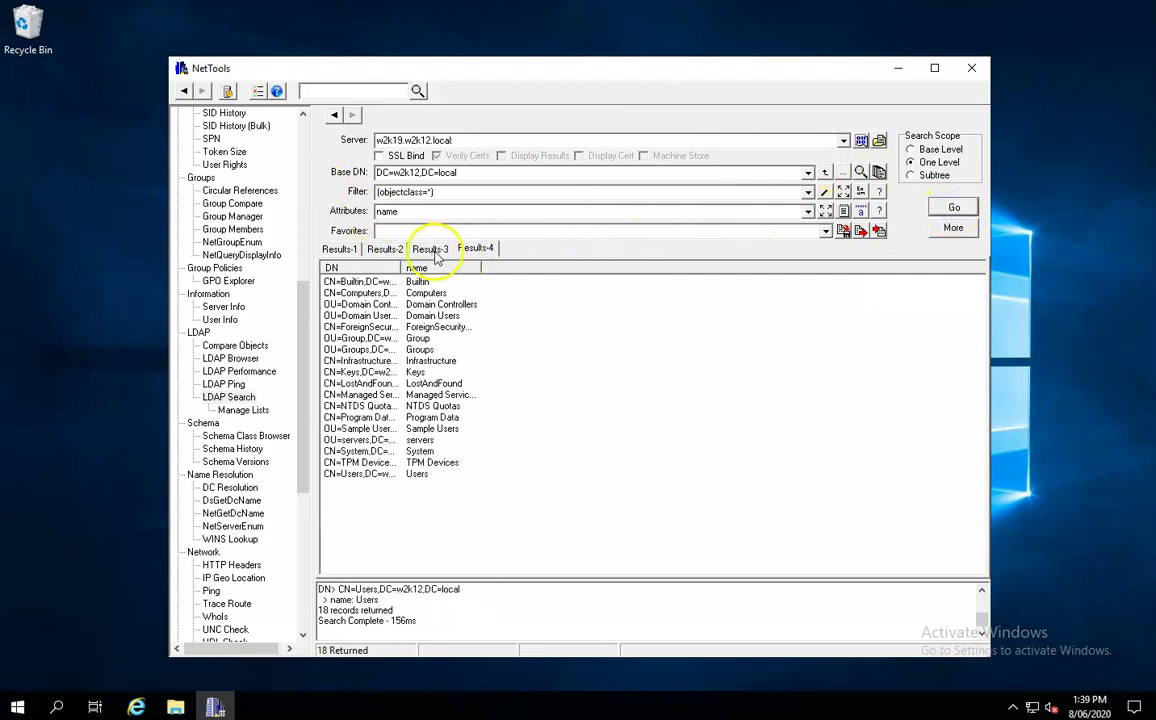
- Compare the listings across the four result tabs, ending on Results-4
left_click(385, 249)
left_click(430, 249)
left_click(475, 249)
left_click(339, 249)
left_click(385, 249)
left_click(430, 249)
left_click(475, 249)
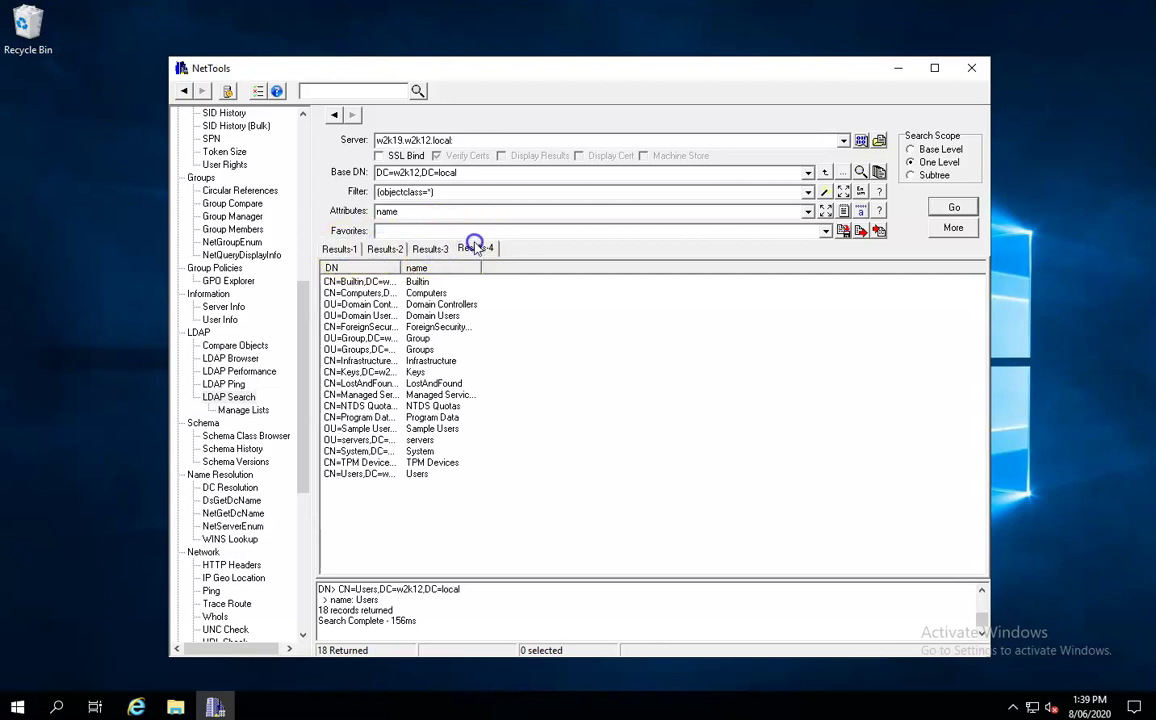
left_click(385, 249)
left_click(339, 249)
left_click(457, 249)
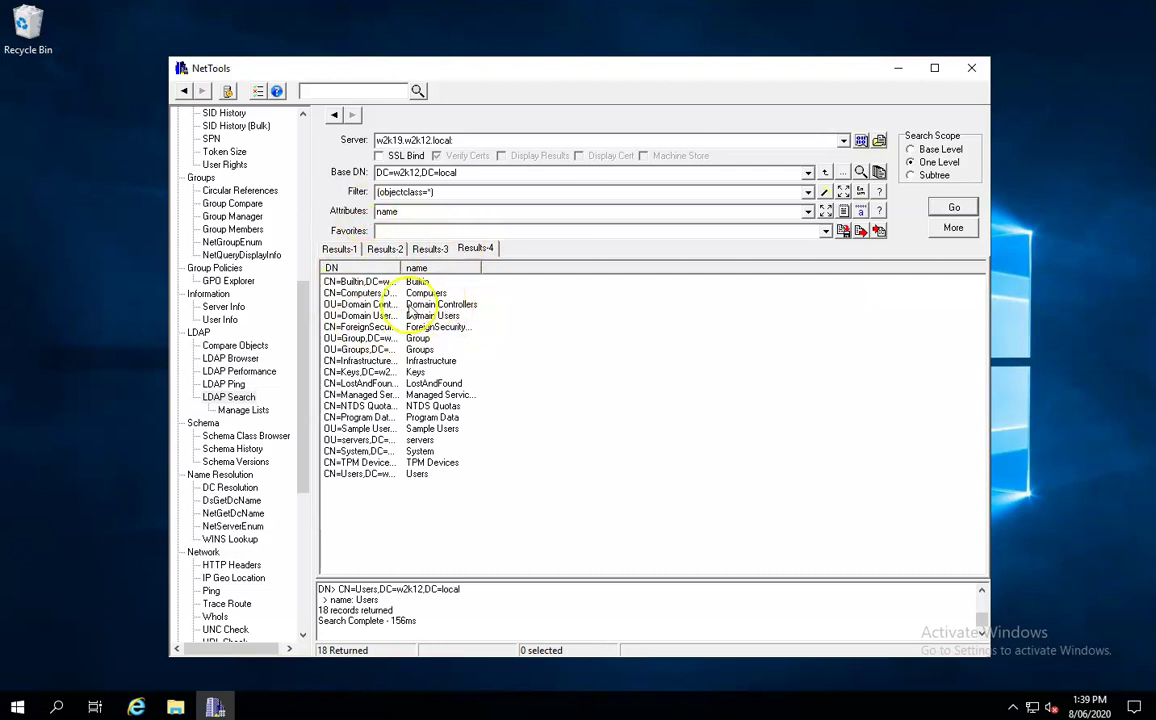
- Copy the Results-4 table to a new window and move that window away from the results list
left_click(411, 305)
right_click(415, 313)
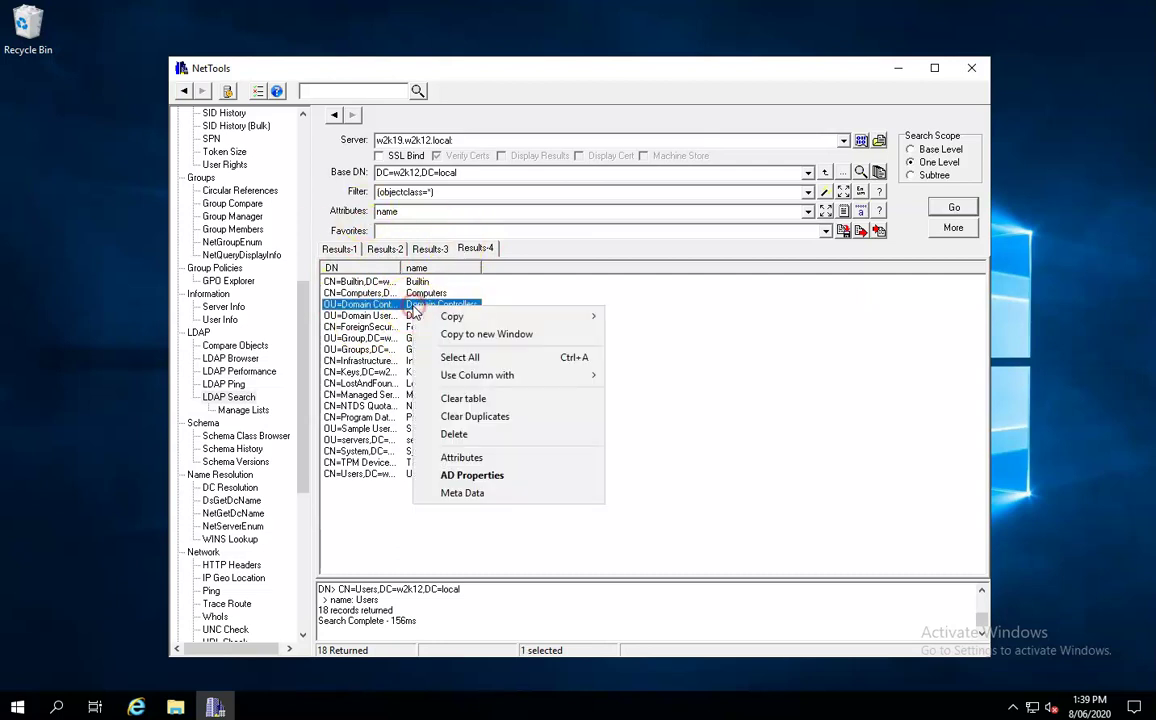
left_click(495, 338)
left_click_drag(484, 226, 735, 178)
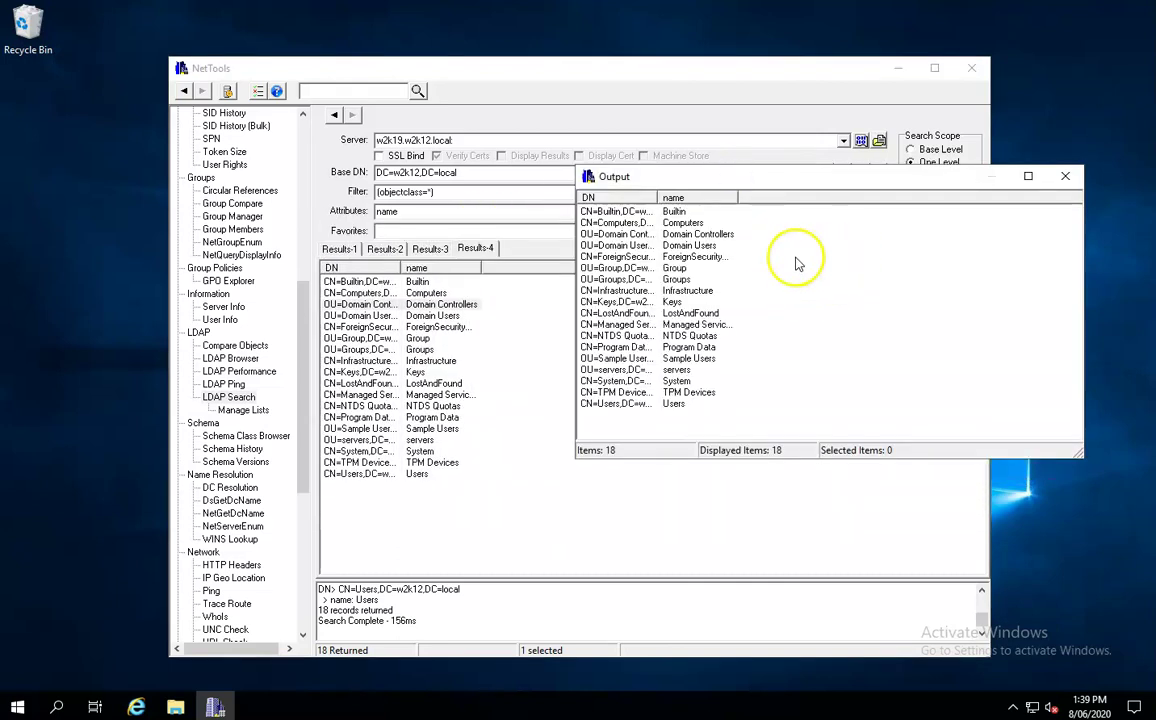
- Filter the name column of the Output window so that only the Builtin entry is included
left_click(730, 202)
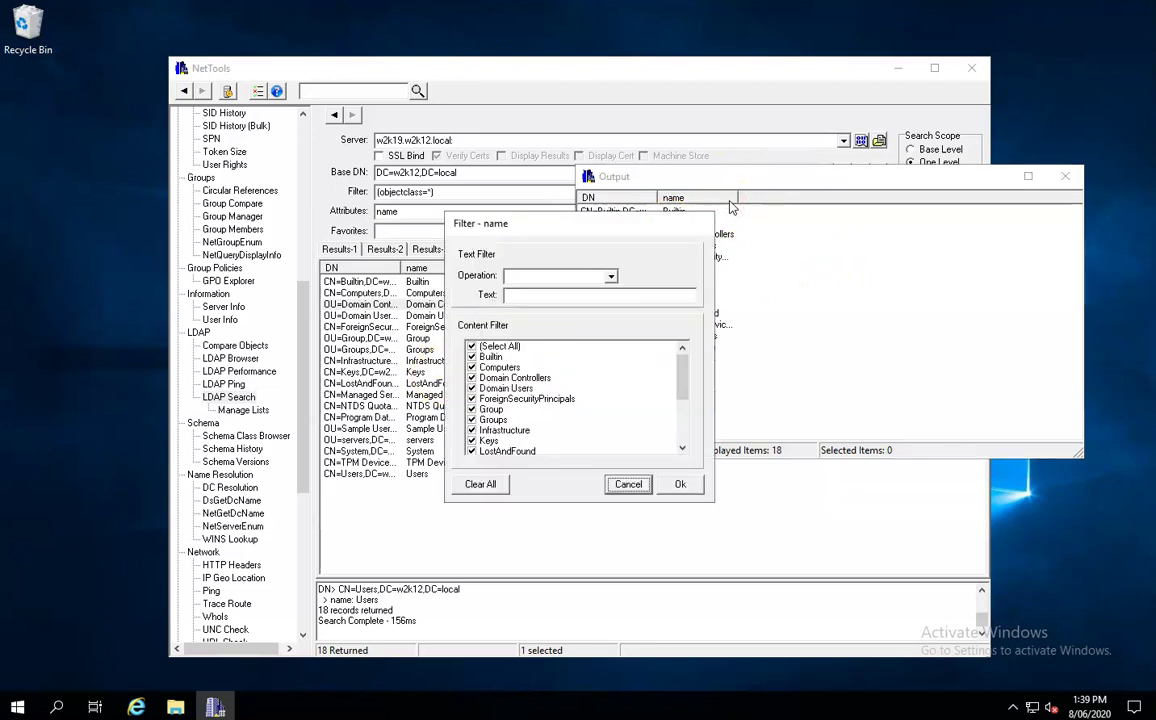
mouse_move(678, 382)
left_mouse_down()
mouse_move(690, 435)
mouse_move(680, 368)
left_mouse_up()
left_click(518, 295)
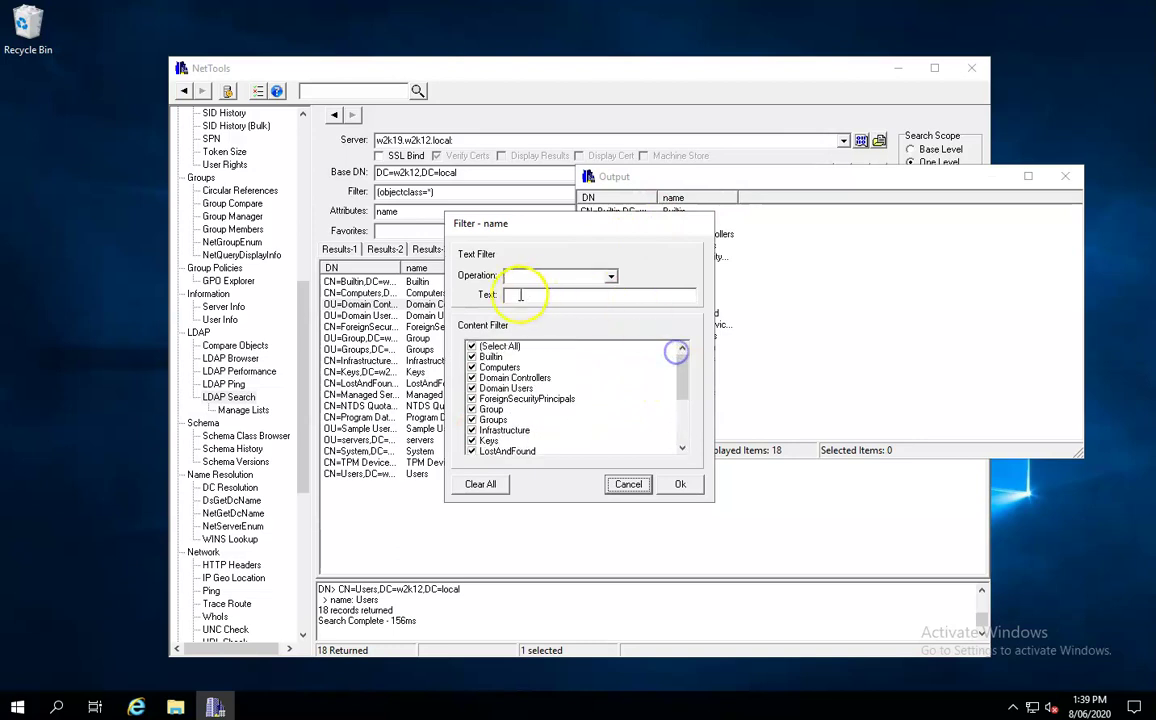
left_click(610, 276)
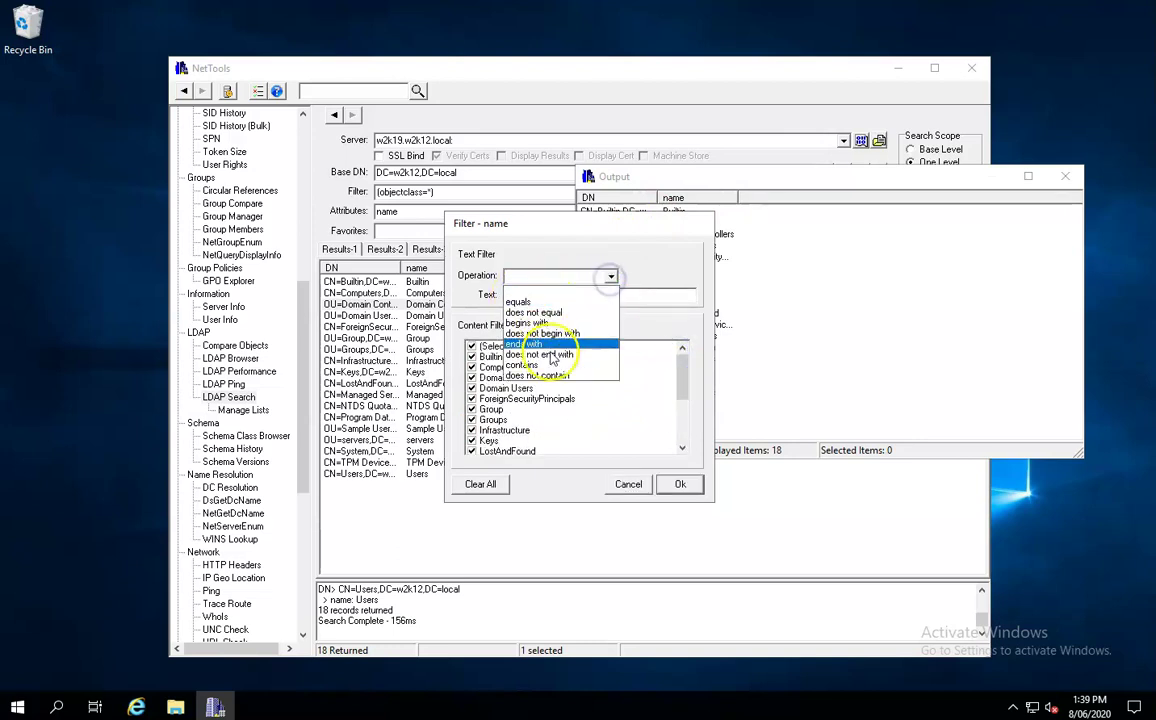
left_click(600, 234)
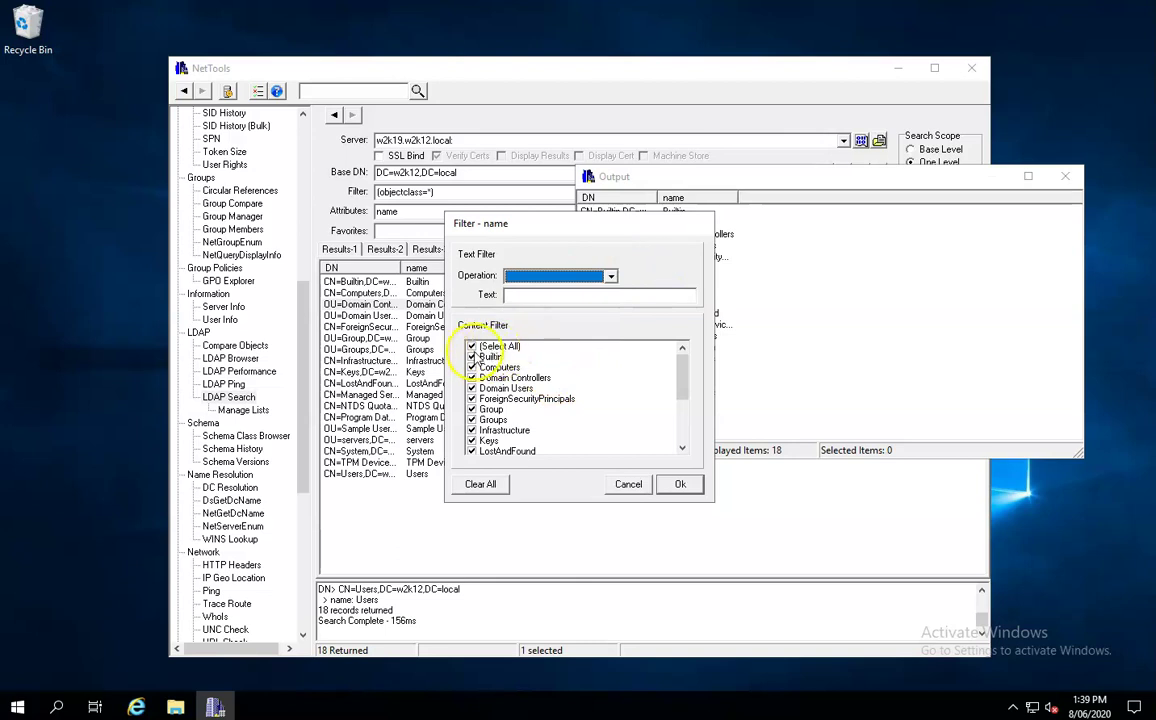
left_click(471, 347)
left_click(471, 357)
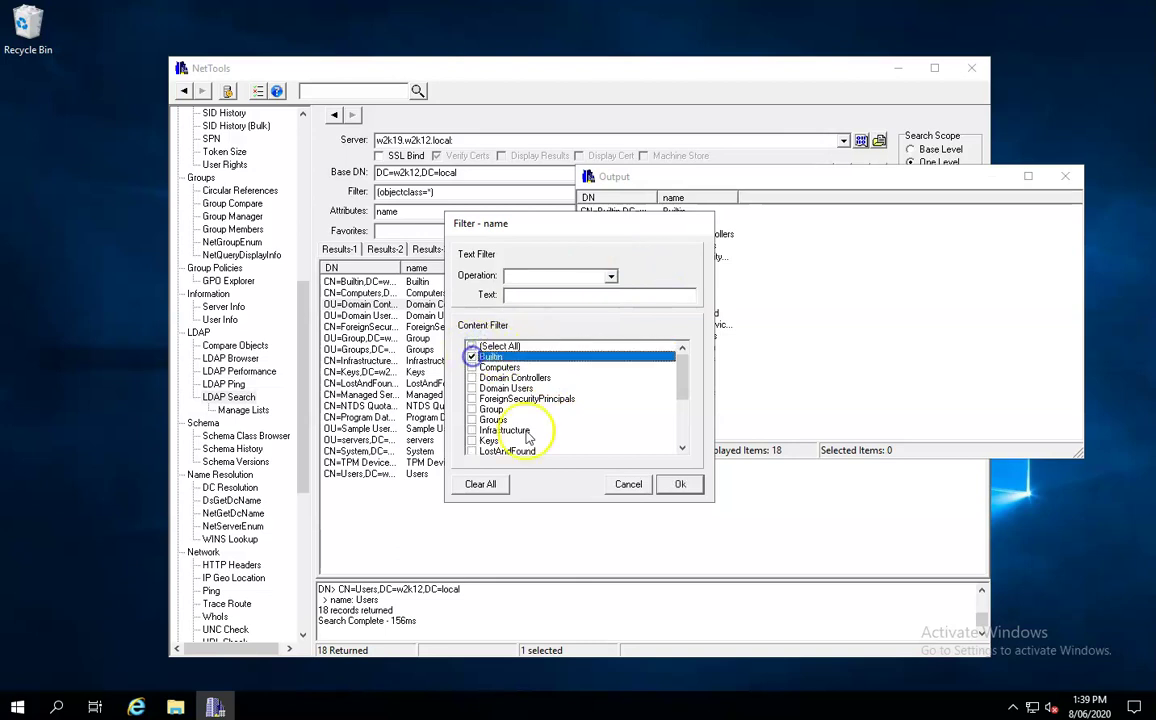
left_click(680, 484)
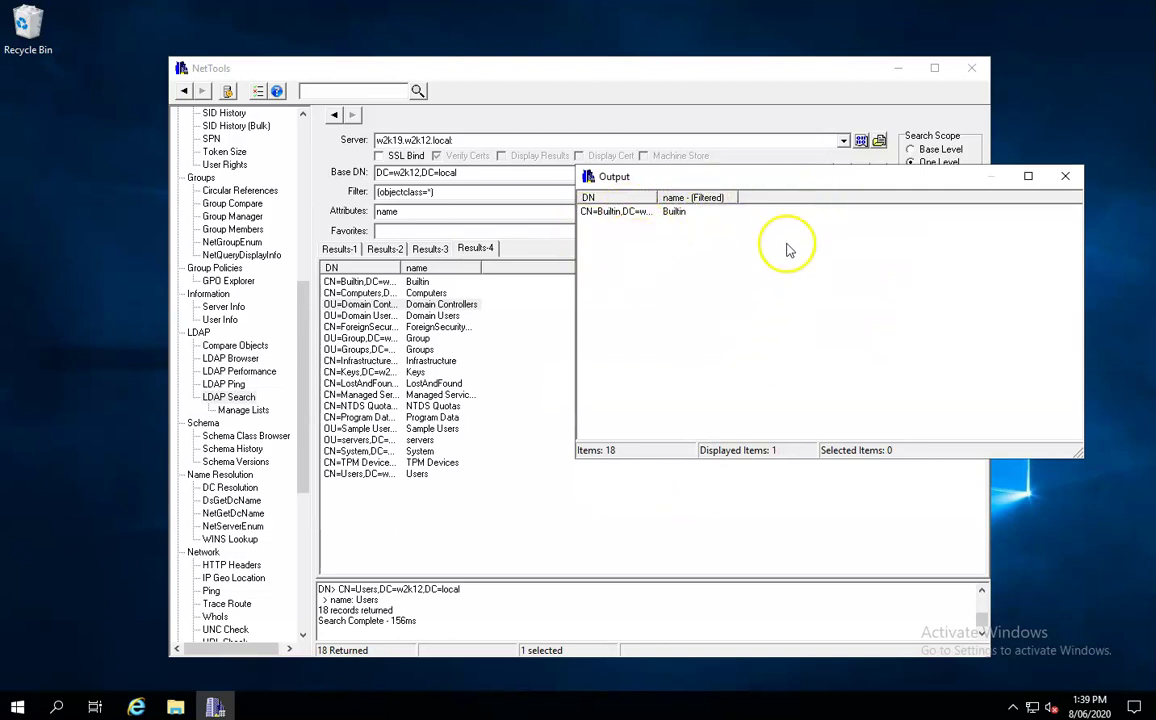
- Examine the copy and delete options for the Builtin row, and close the Output window
left_click(643, 212)
right_click(643, 212)
mouse_move(680, 192)
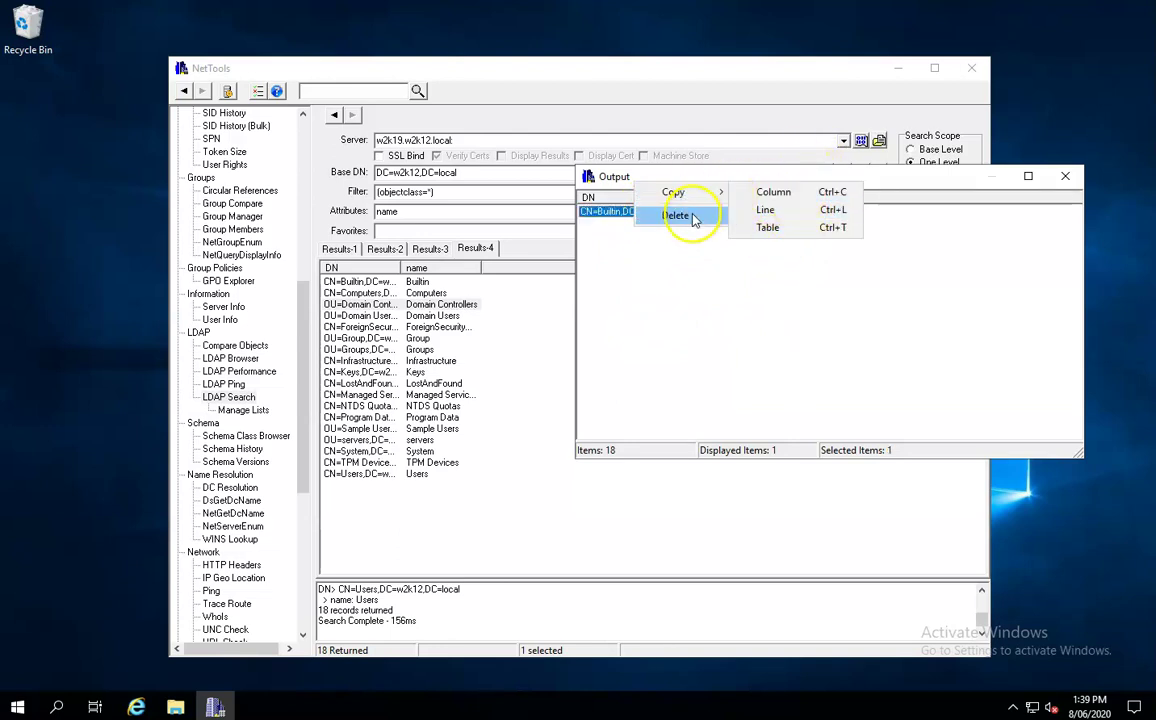
left_click(728, 300)
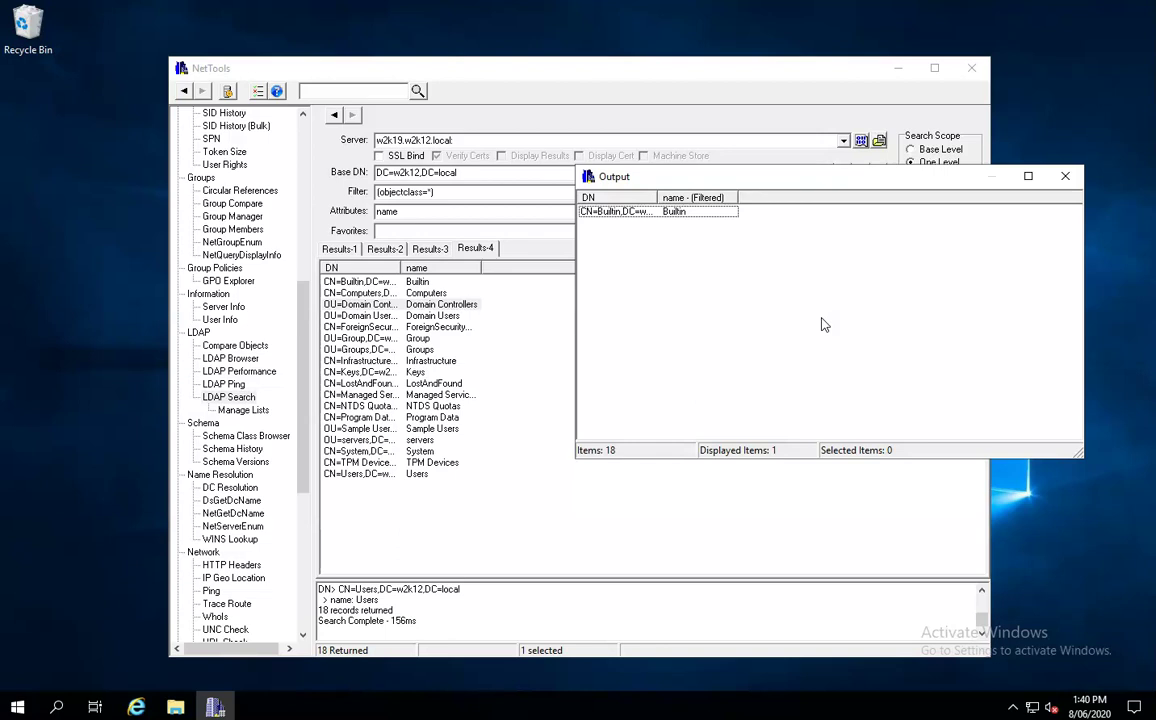
left_click(840, 316)
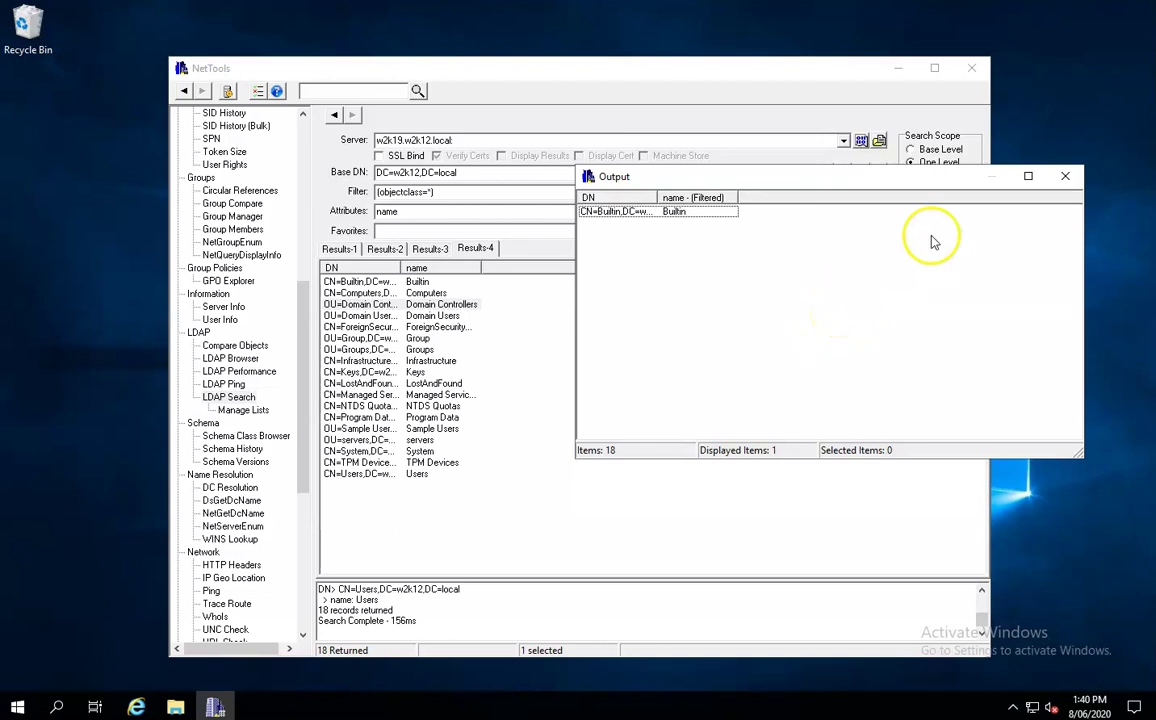
key("Escape")
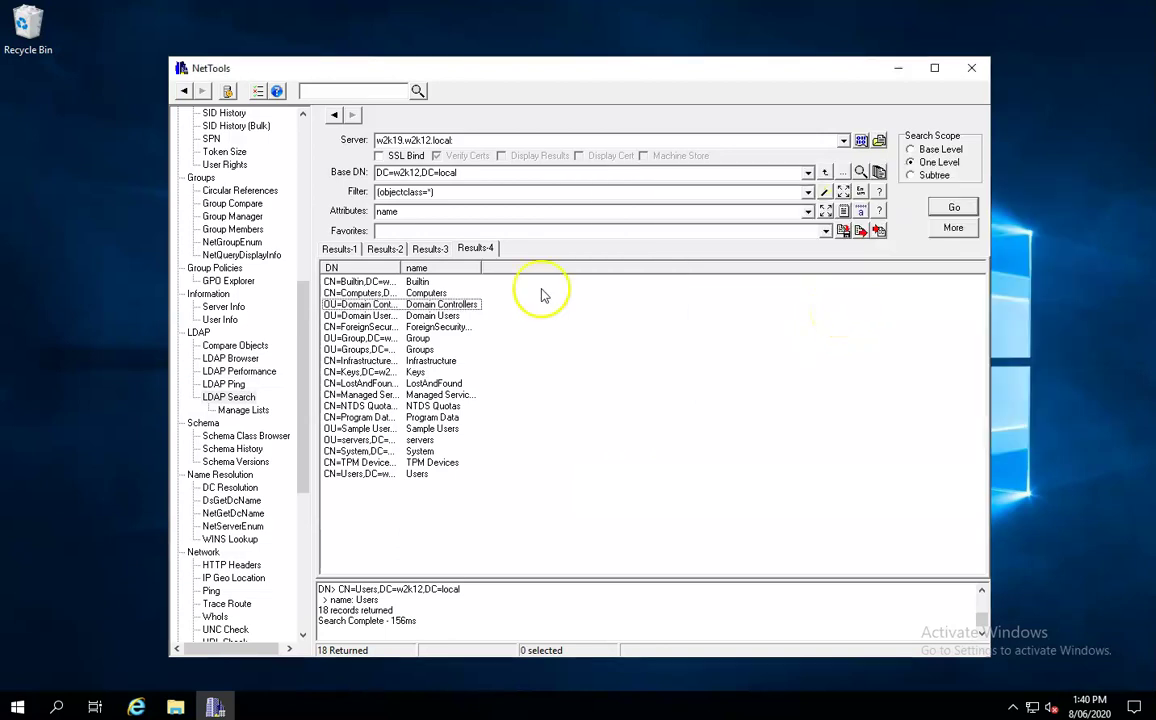
- Show the additional search options, turn off Enable Tabs and turn on Table Input
left_click(952, 230)
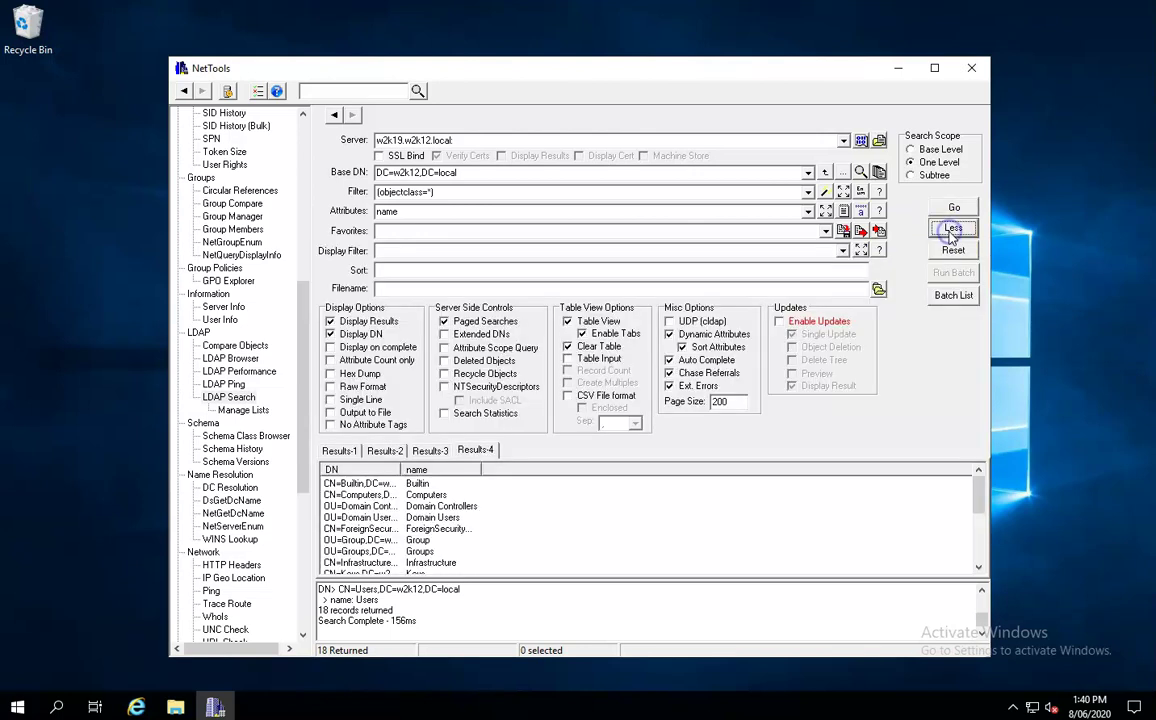
left_click(602, 336)
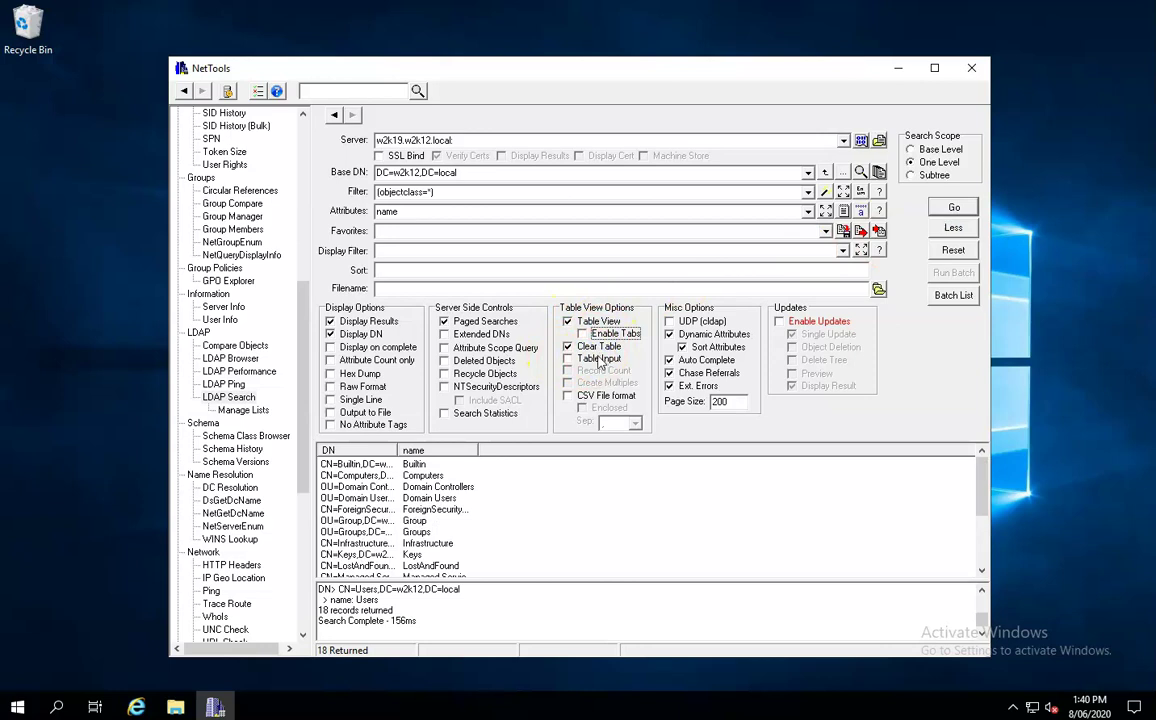
left_click(598, 360)
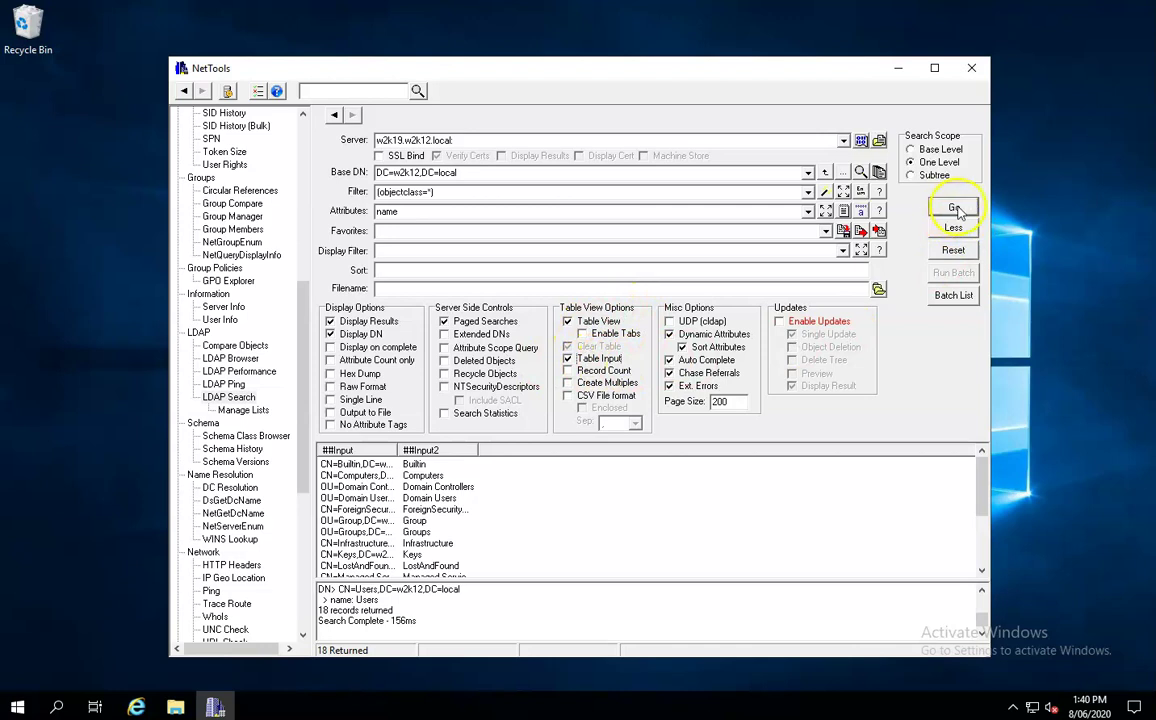
- Switch to File Explorer, open the users text file from Documents, and select the five account names under SamAccountNames for copying
left_click(173, 706)
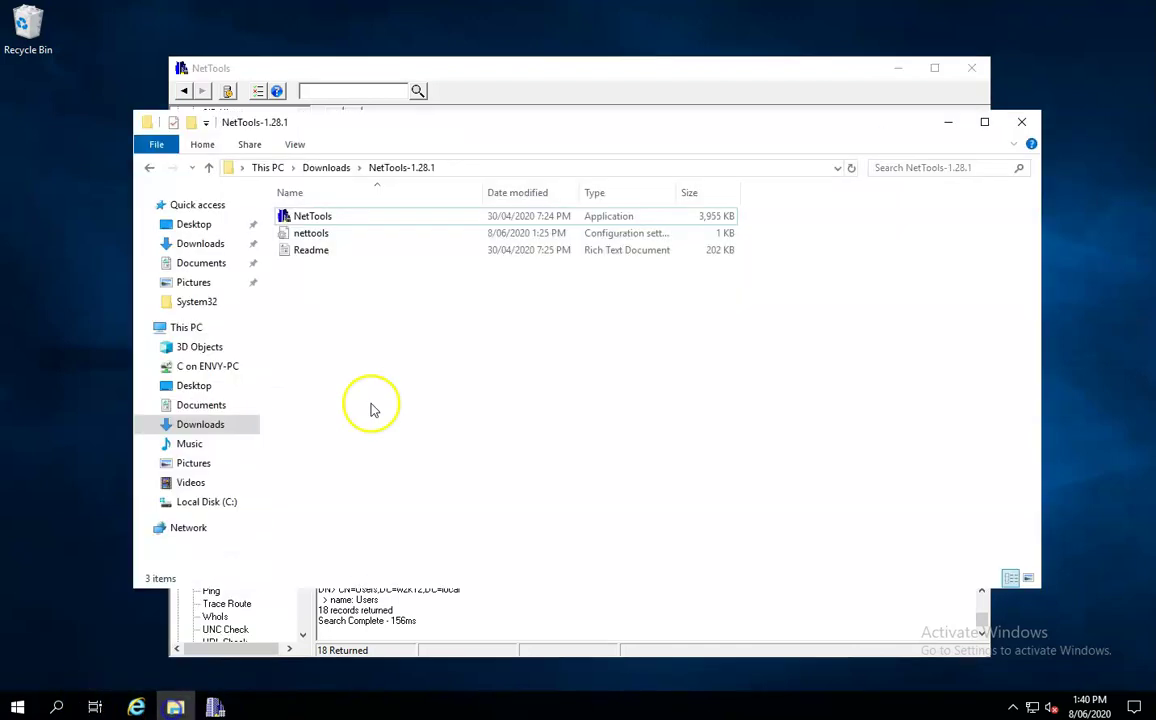
left_click(200, 262)
double_click(303, 215)
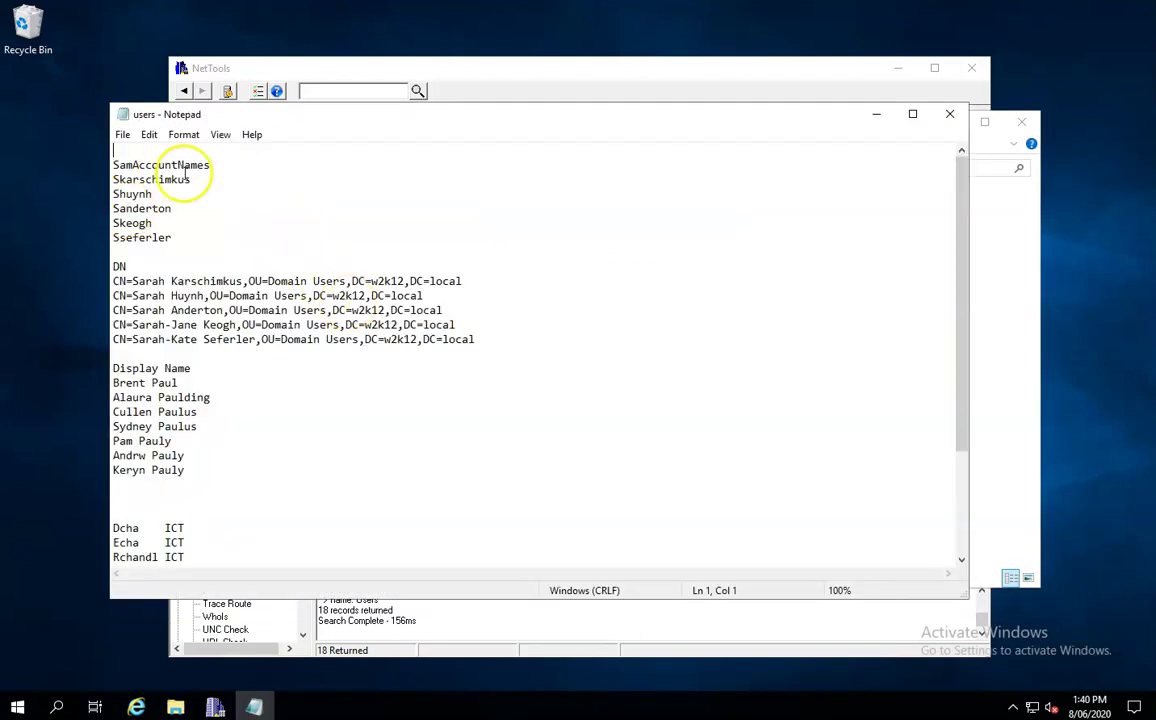
left_click_drag(178, 238, 94, 184)
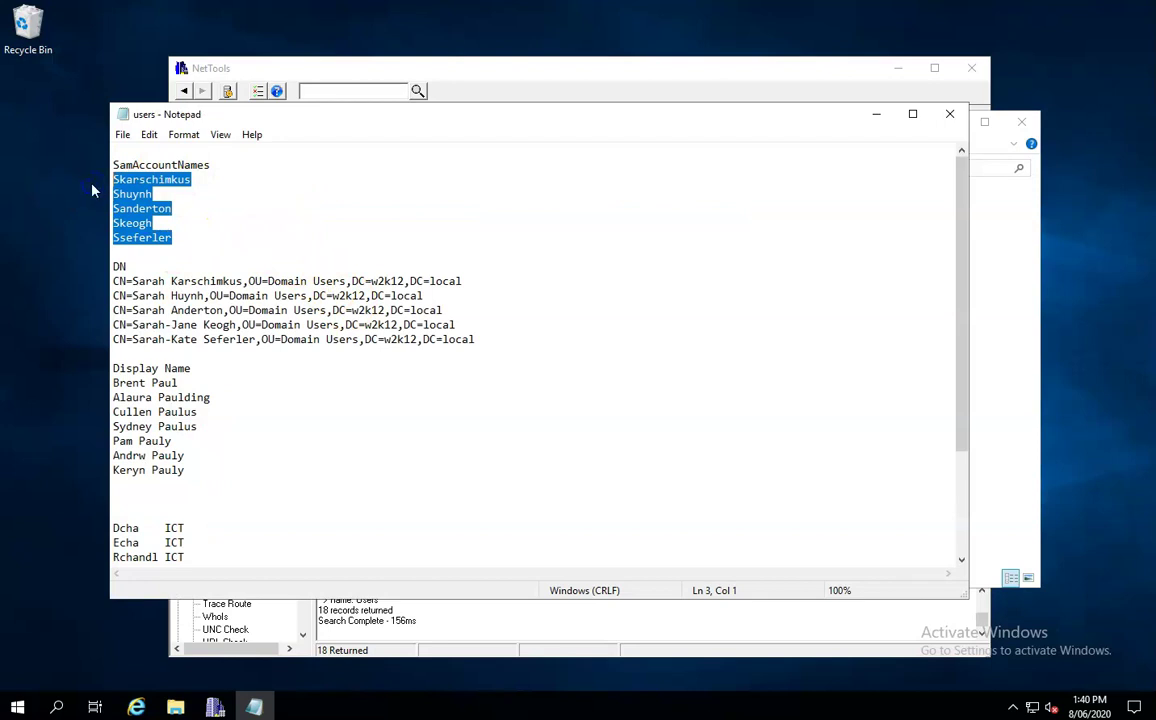
- Return to NetTools, collapse the additional options, and replace the input table's contents with the copied account names
left_click(757, 67)
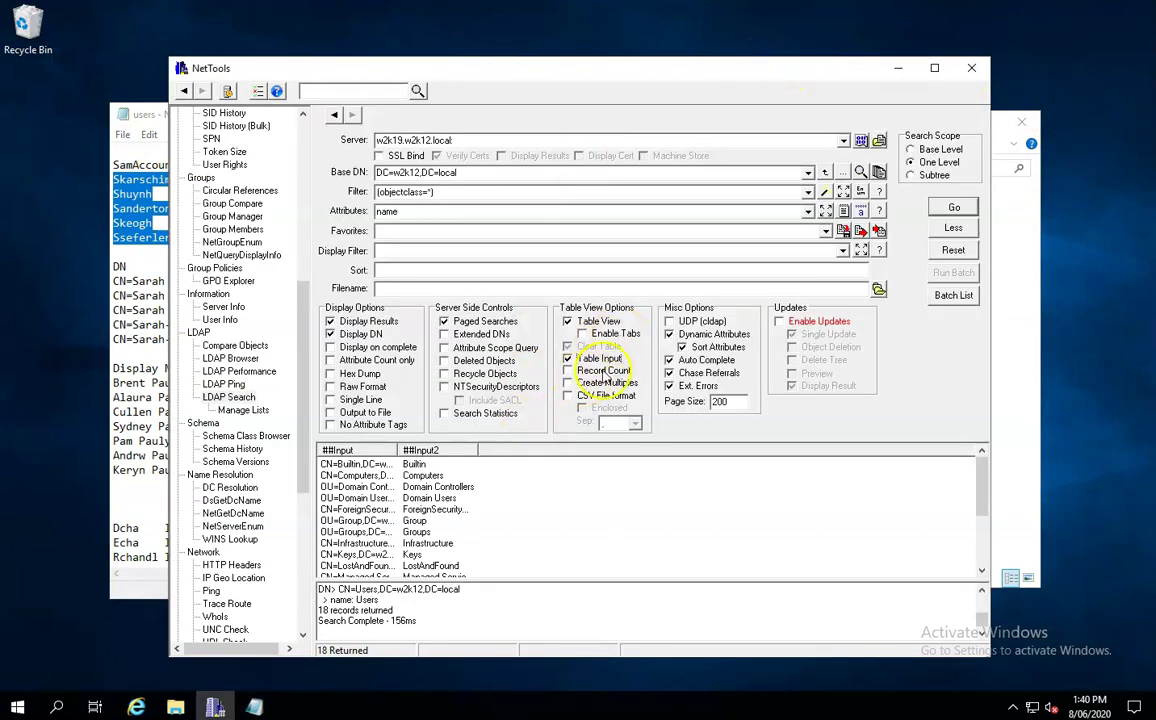
left_click(953, 227)
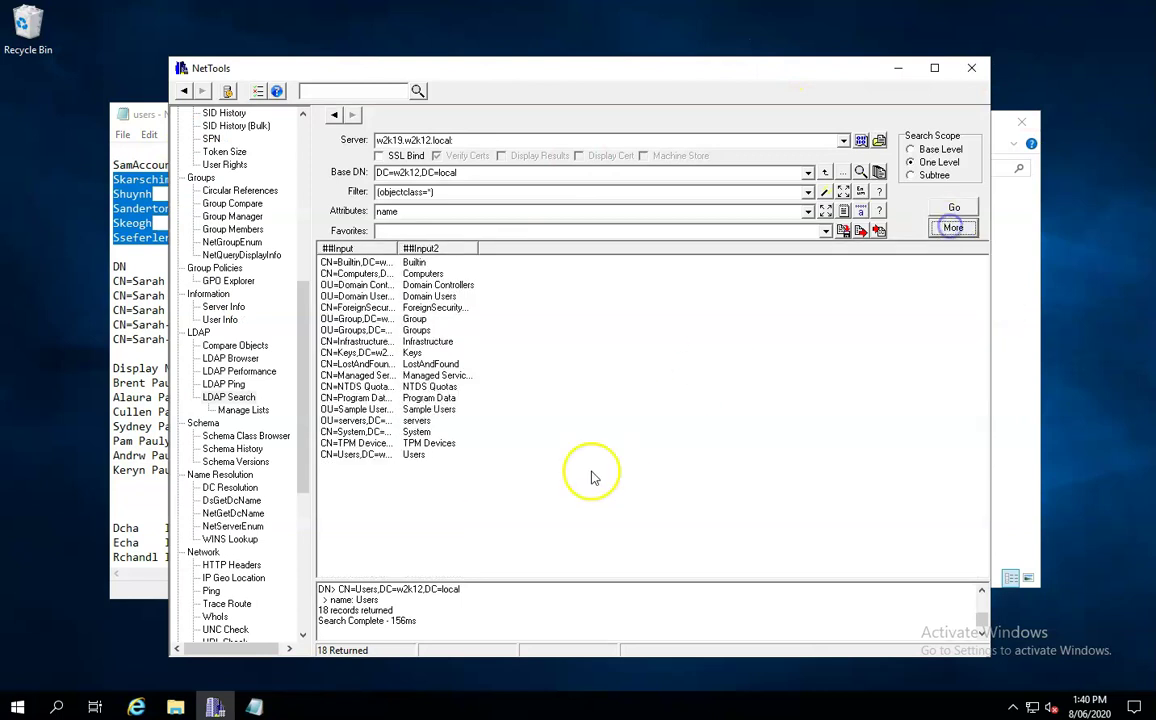
right_click(561, 357)
mouse_move(620, 516)
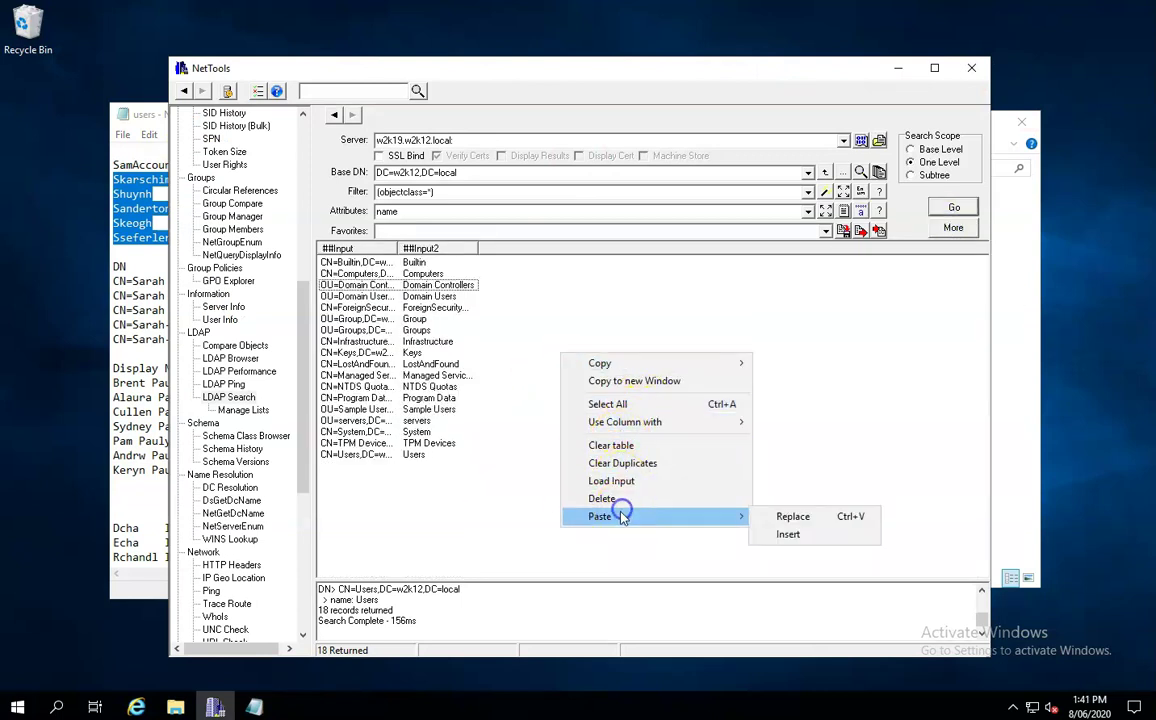
left_click(795, 516)
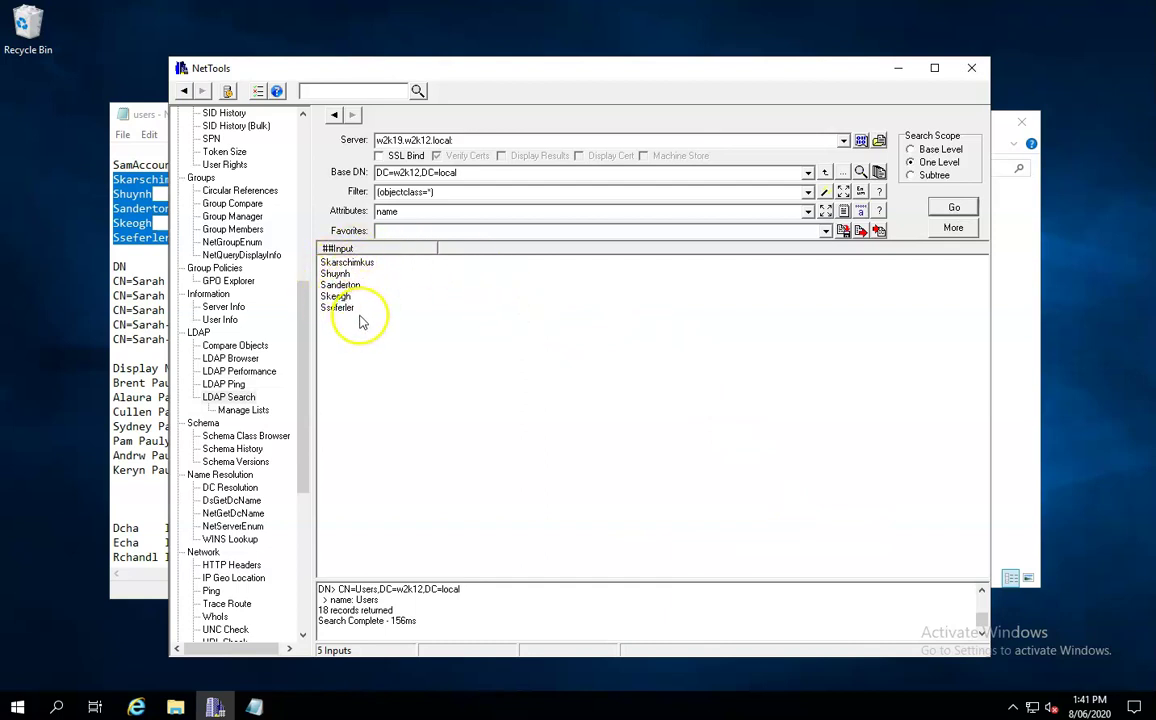
left_click(357, 263)
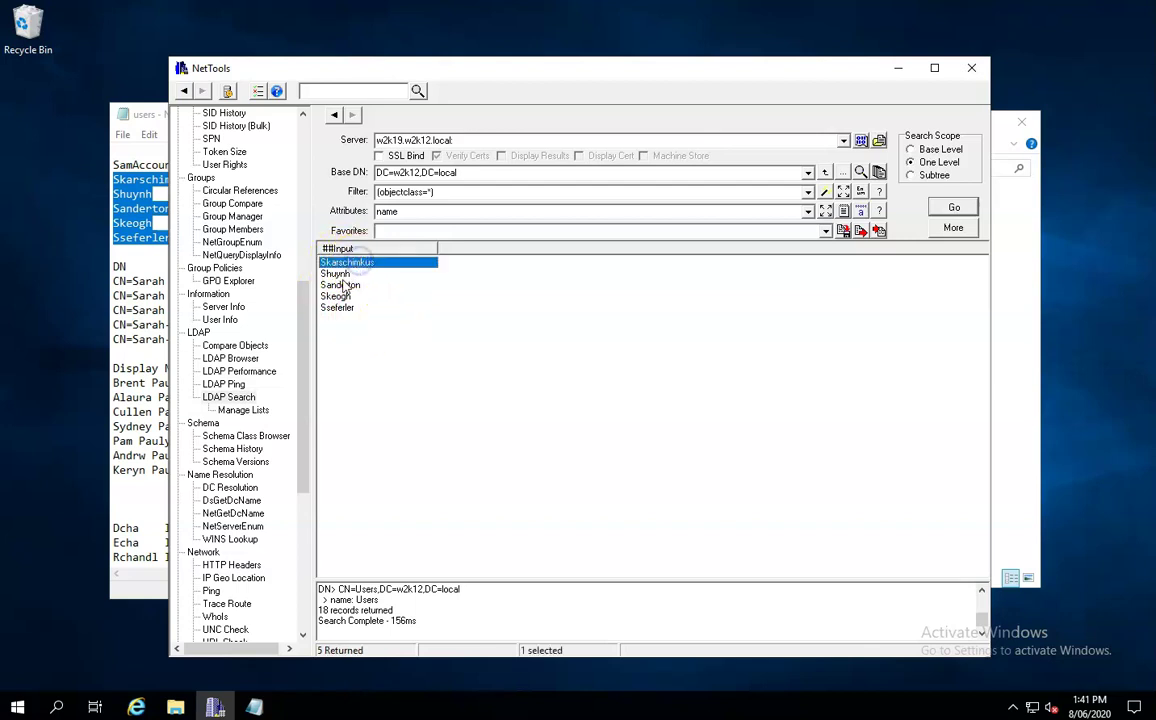
left_click(338, 285)
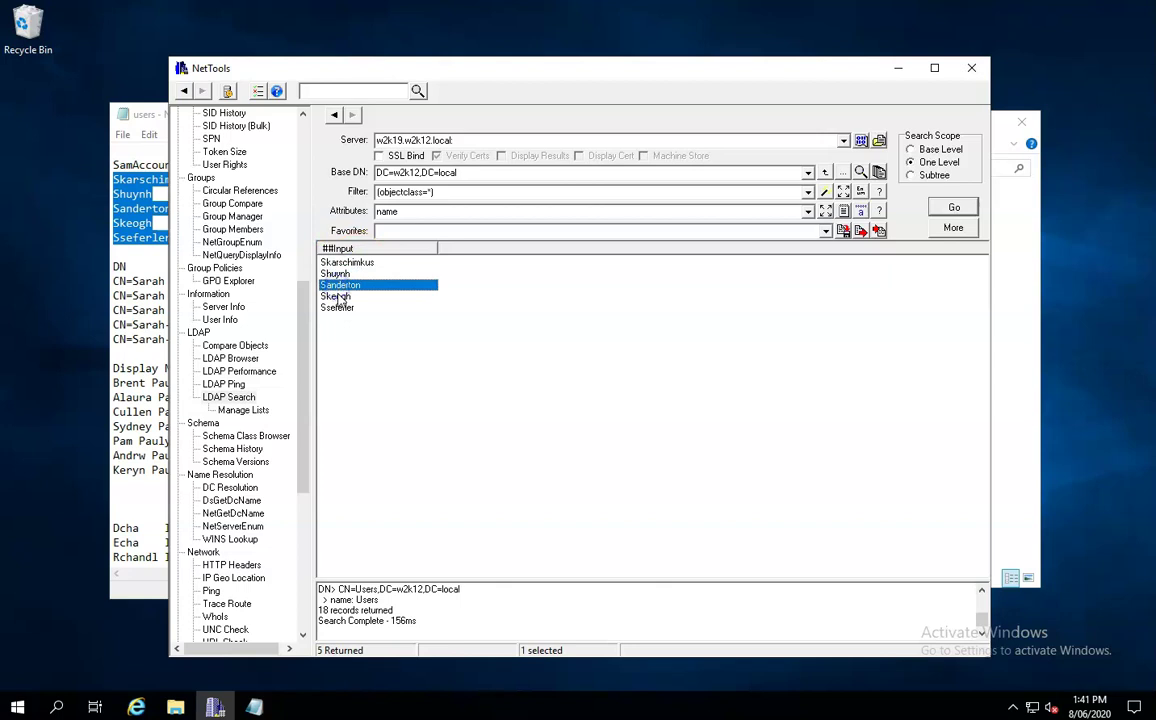
left_click(339, 297)
left_click(338, 307)
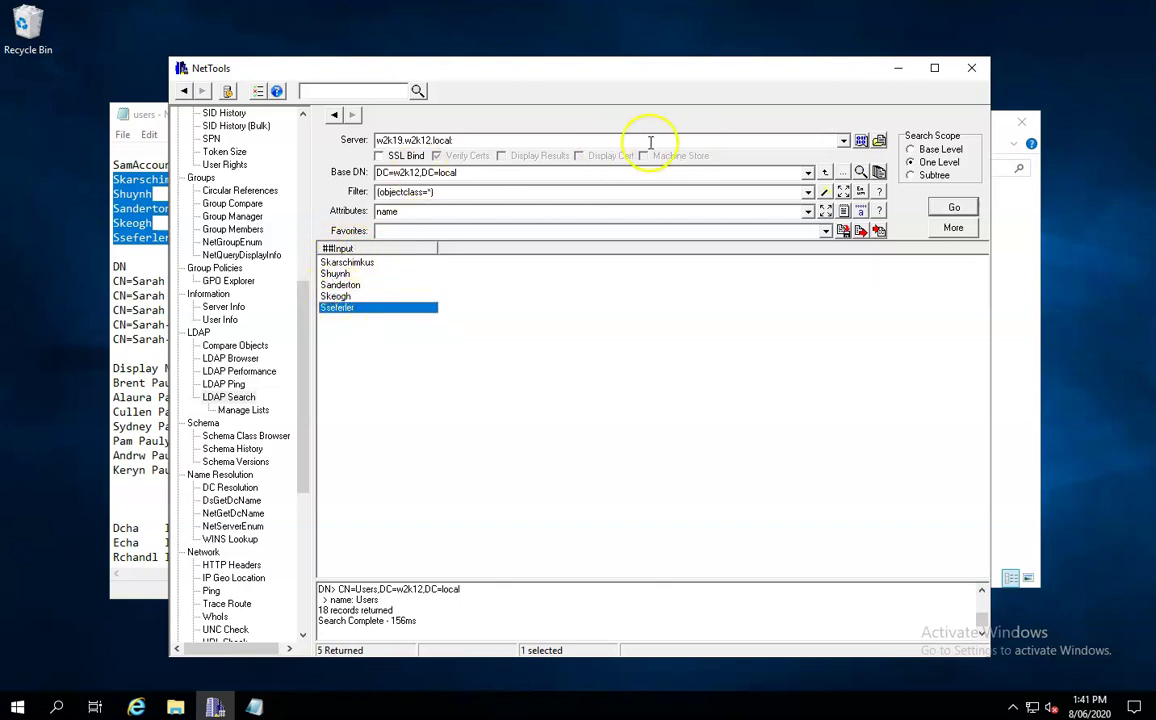
left_click(441, 191)
left_click(467, 173)
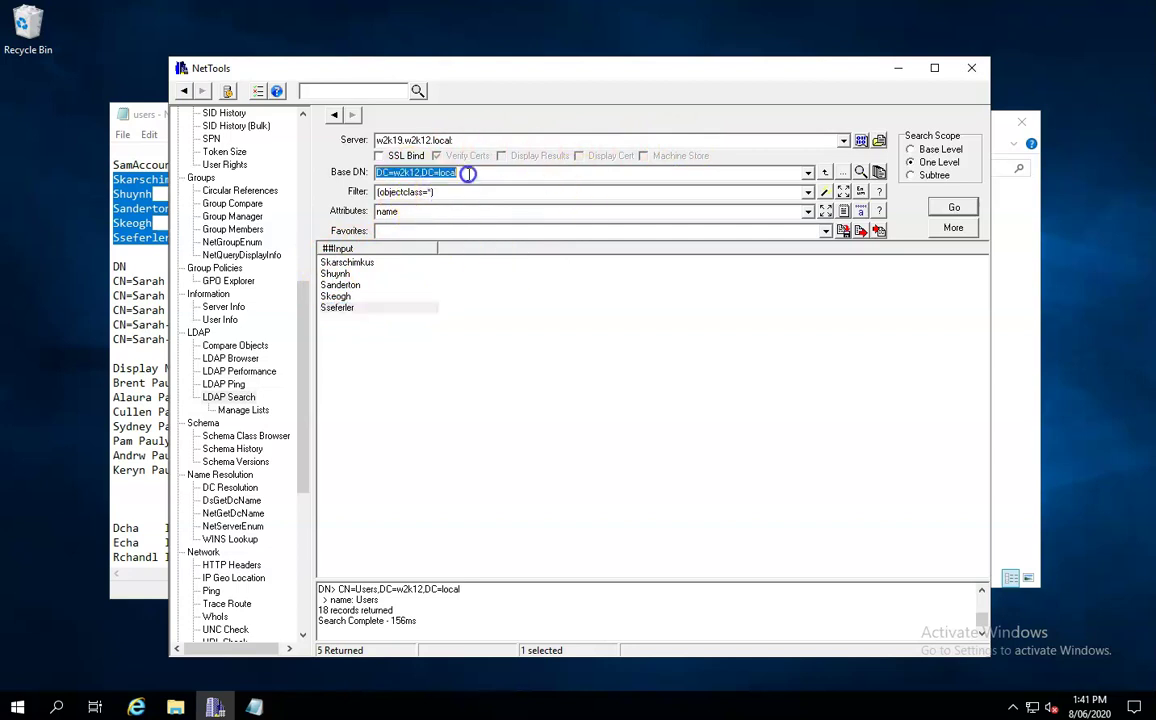
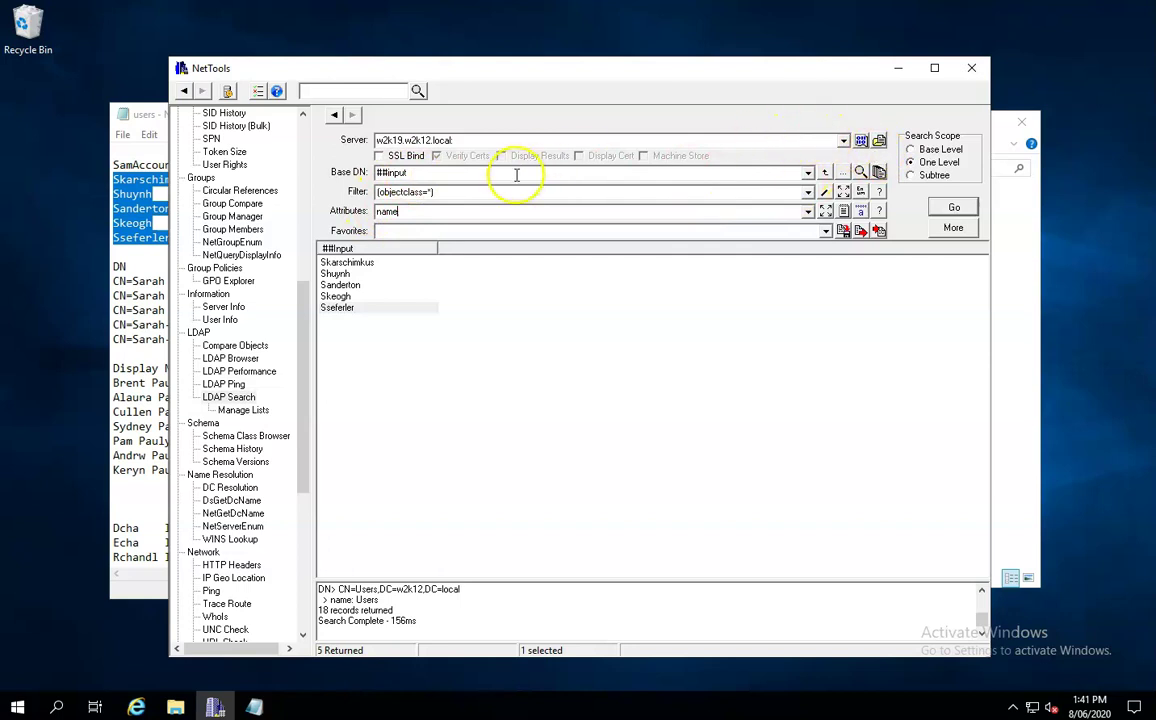
left_click(879, 140)
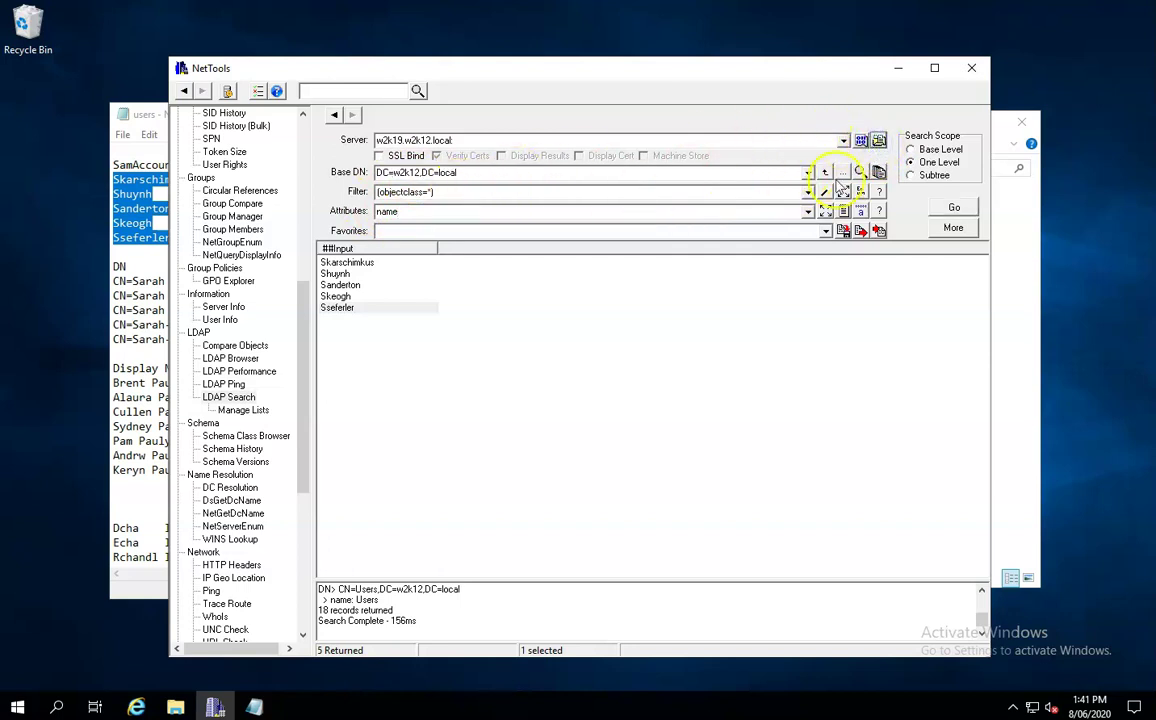
- Run a Subtree search with the filter (&(objectclass=user)(samaccountname=##input)) and widen the name column in the results
left_click(936, 176)
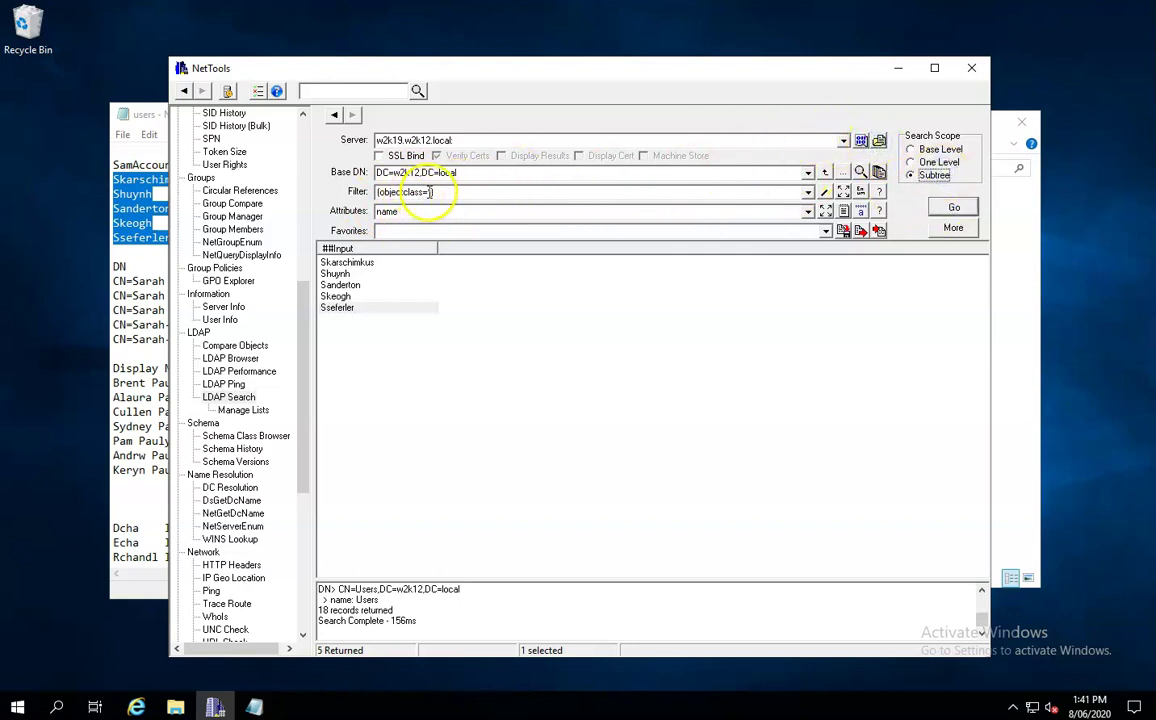
left_click(439, 194)
key("BackSpace")
key("BackSpace")
type("user)(samacc")
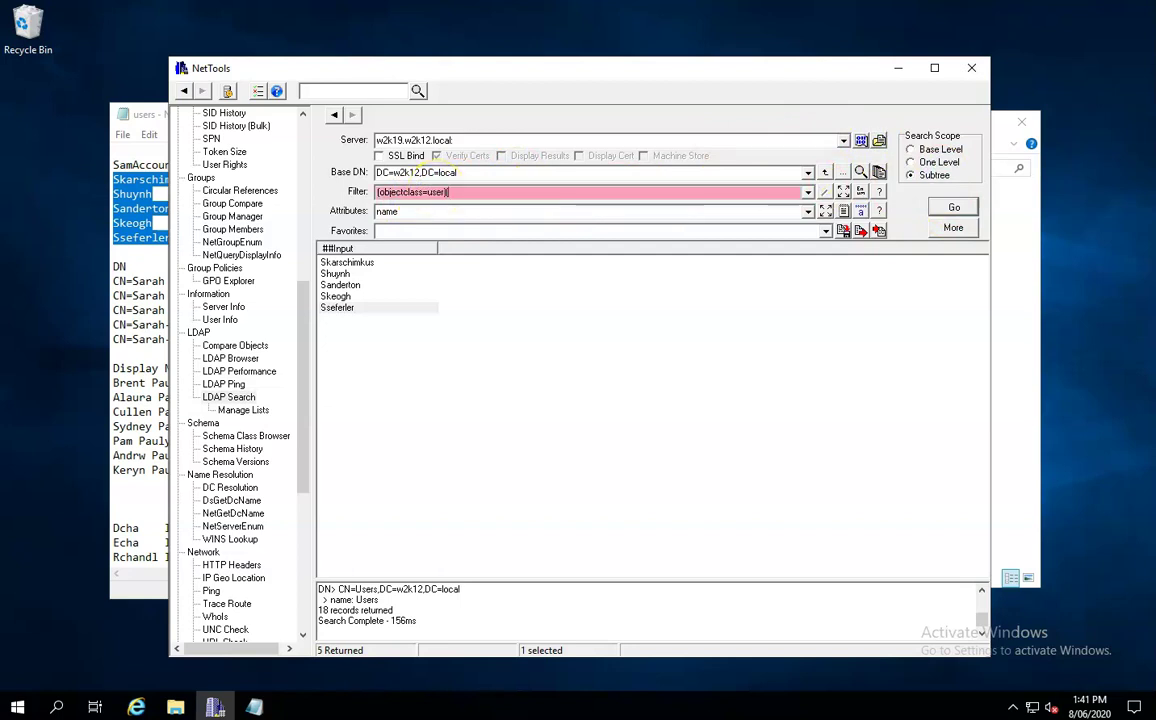
type("ountname=##inpu")
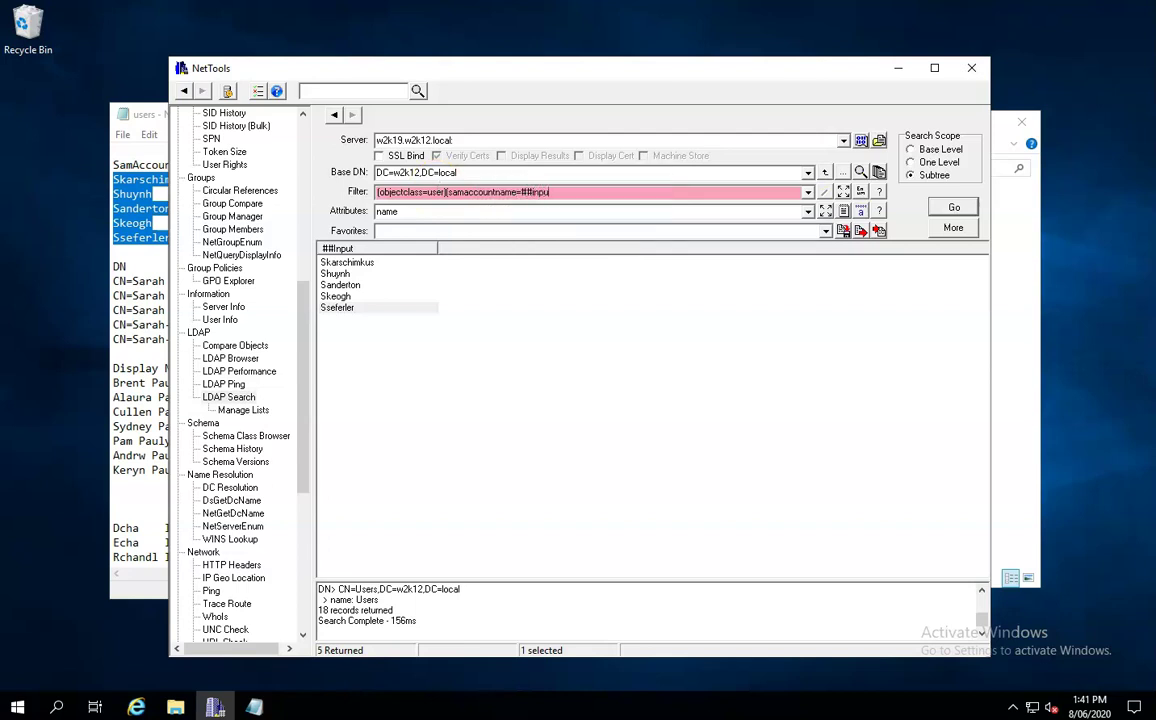
type("t))")
key("Home")
type("(&")
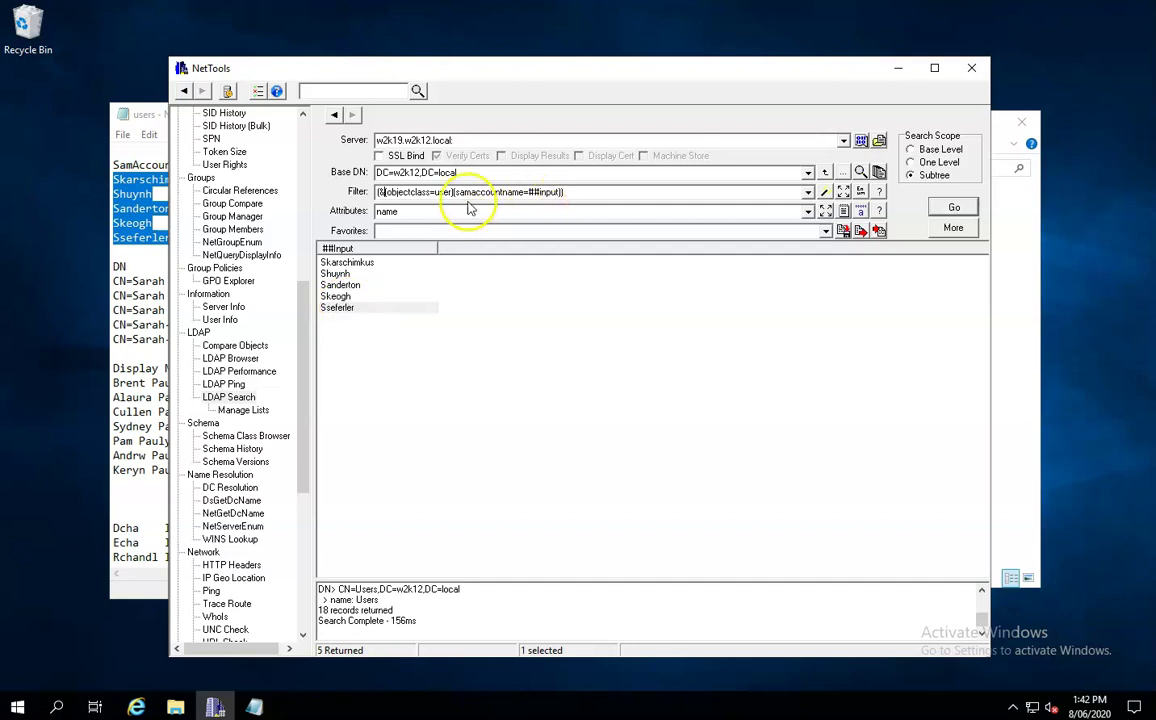
left_click(528, 193)
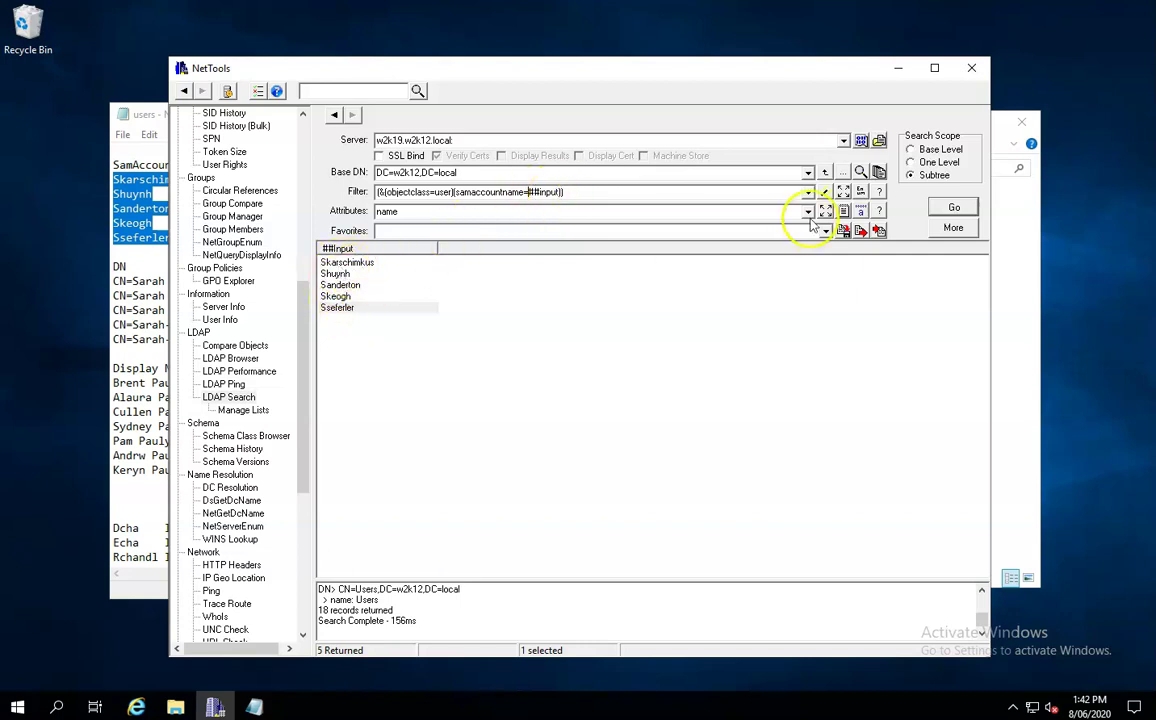
left_click(954, 208)
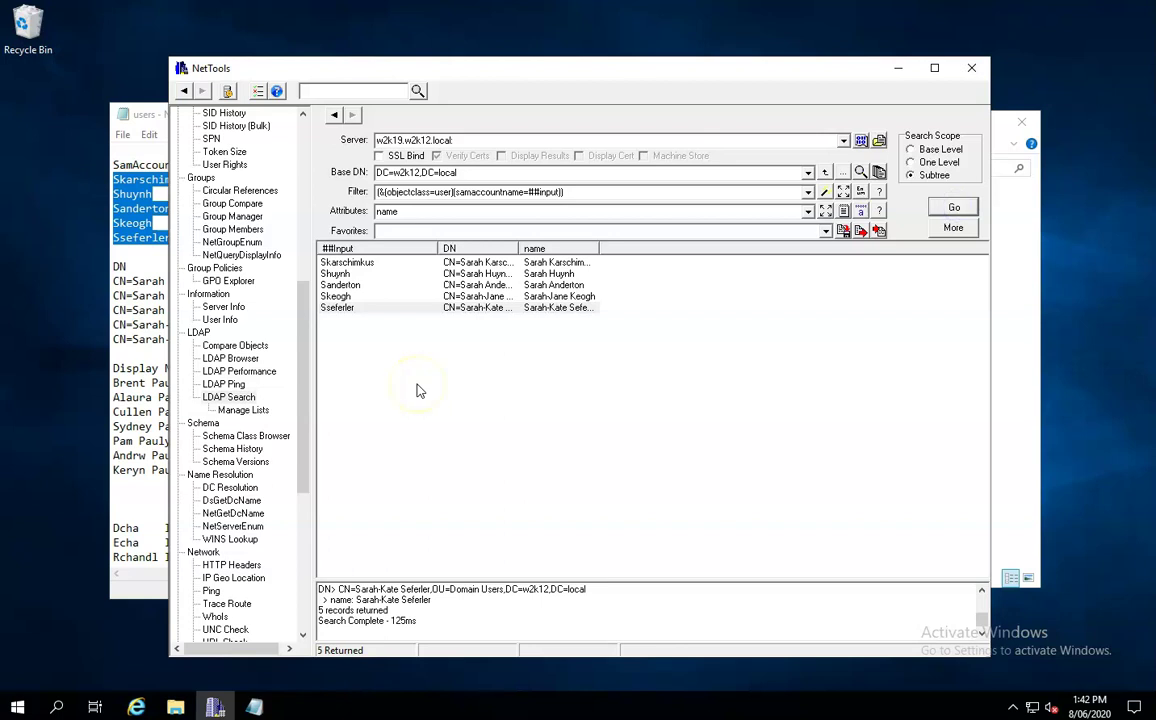
left_click_drag(598, 248, 666, 250)
- Add userAccountControl to the returned attributes, rerun the search, and widen the userAccountControl column
left_click(430, 213)
type(", user")
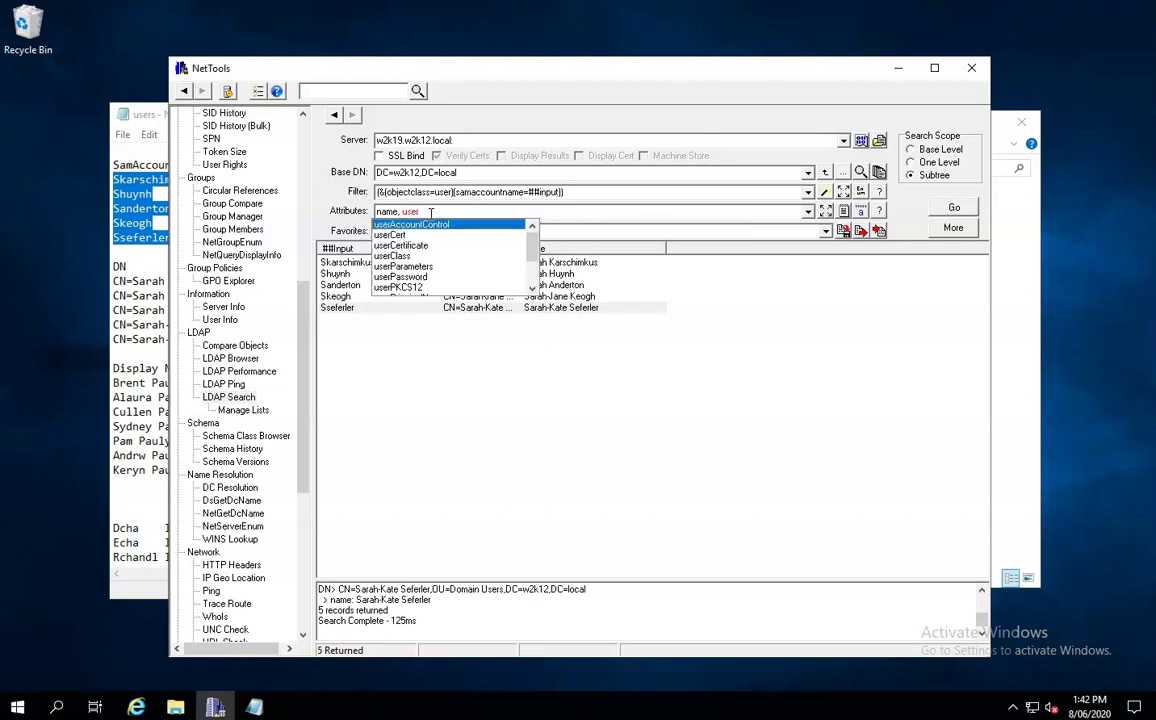
key("Return")
left_click(954, 209)
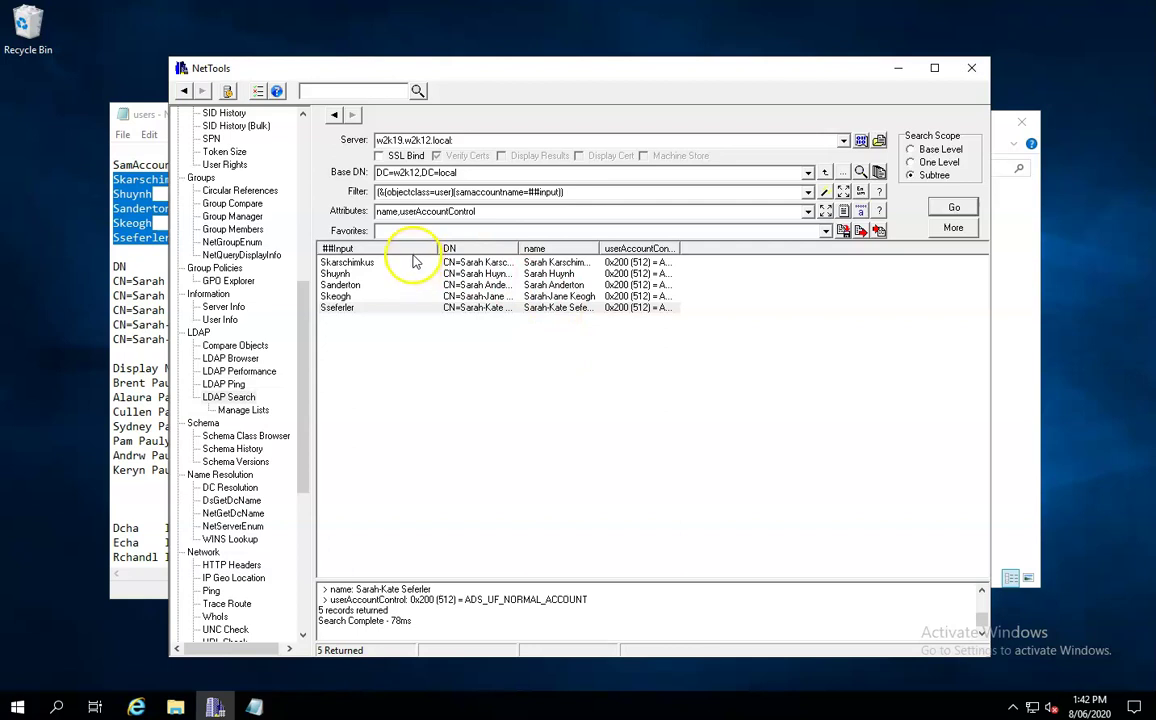
left_click_drag(676, 249, 733, 250)
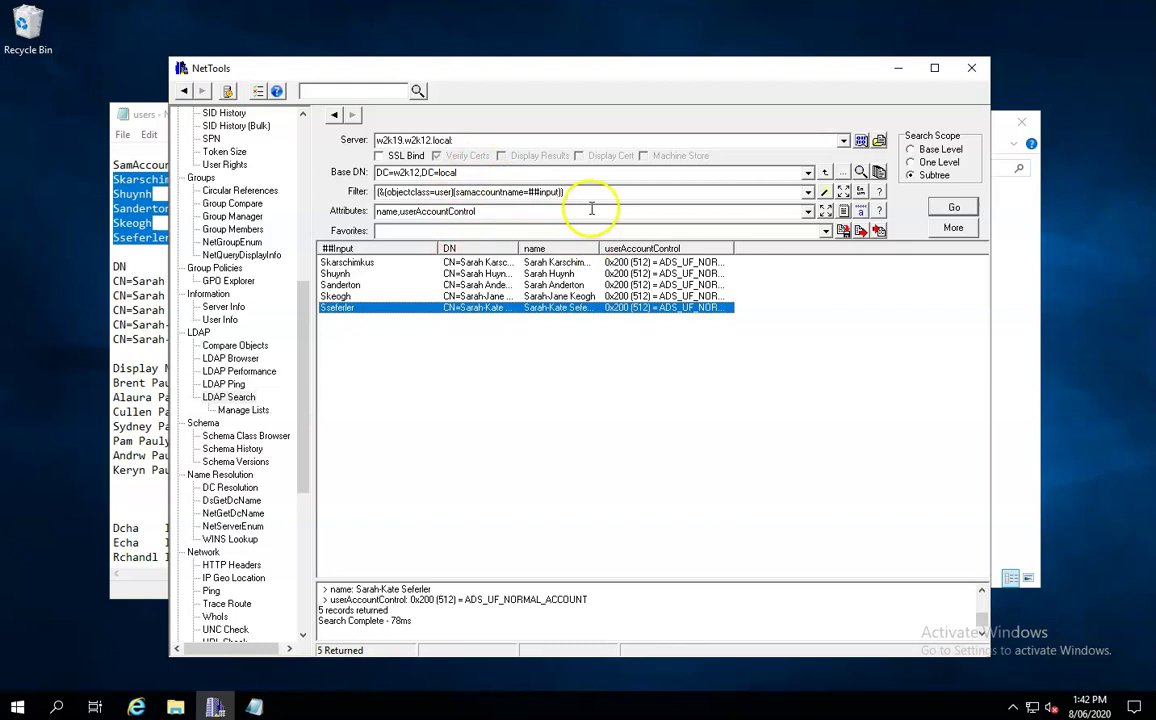
- Copy the five distinguished names under DN from the users file in Notepad and paste them over the NetTools input table
left_click(138, 349)
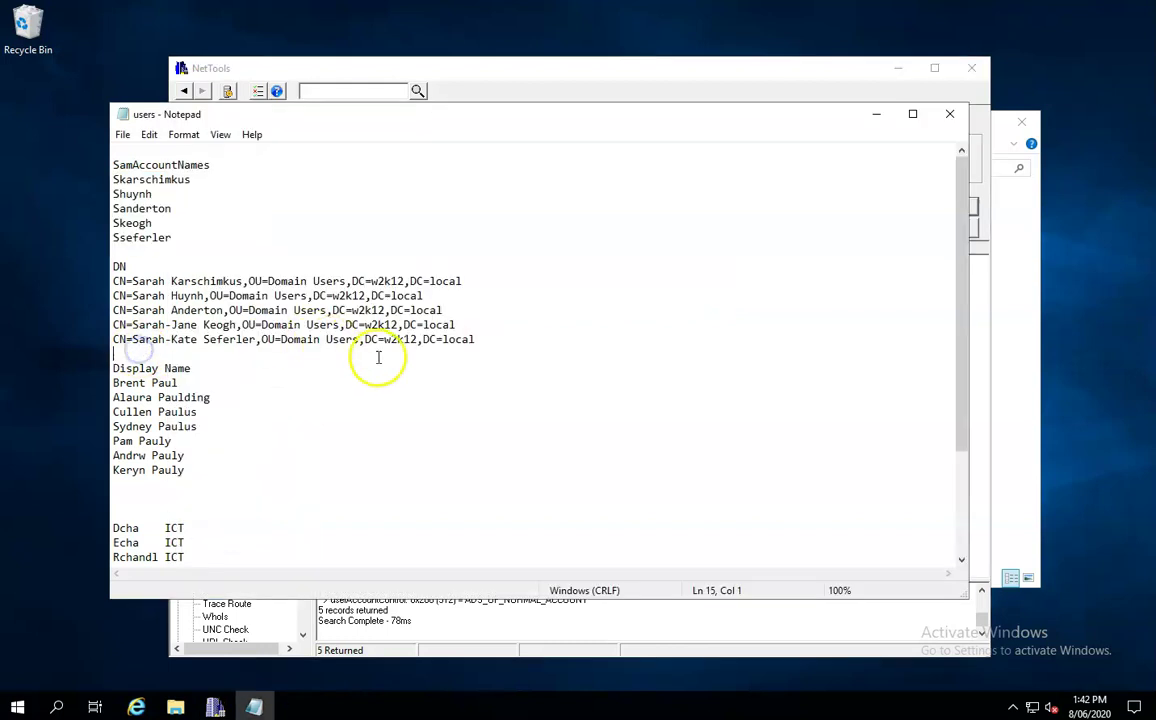
left_click_drag(476, 341, 56, 287)
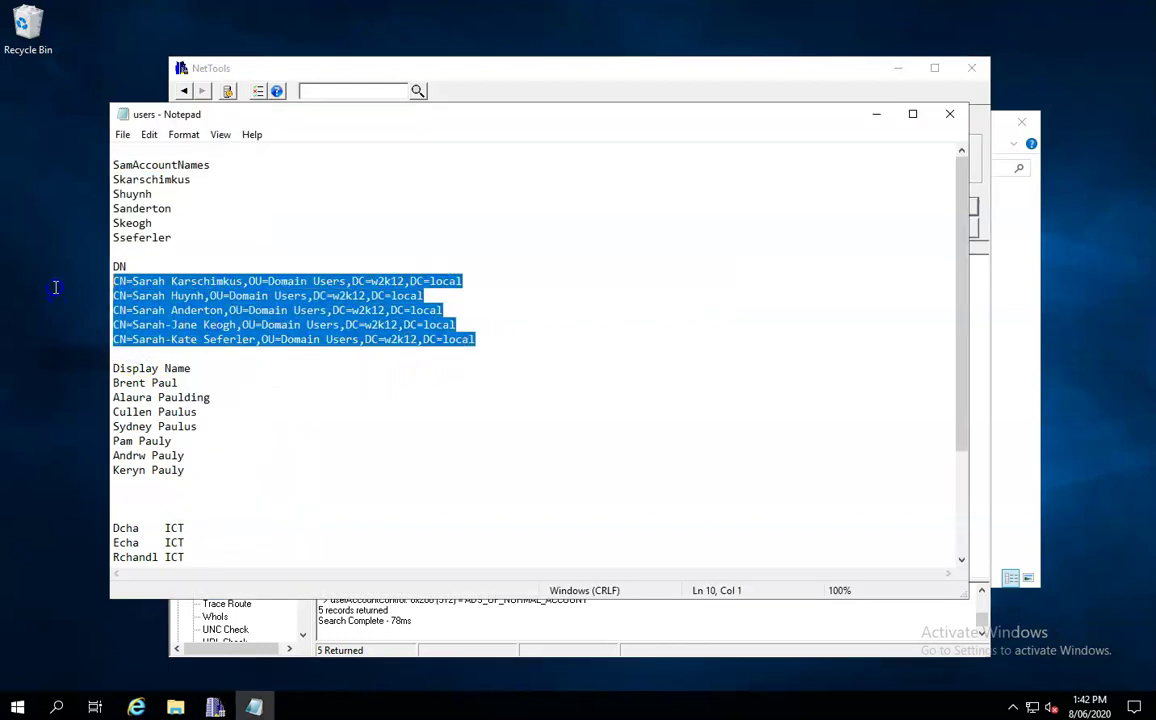
left_click(980, 355)
right_click(472, 362)
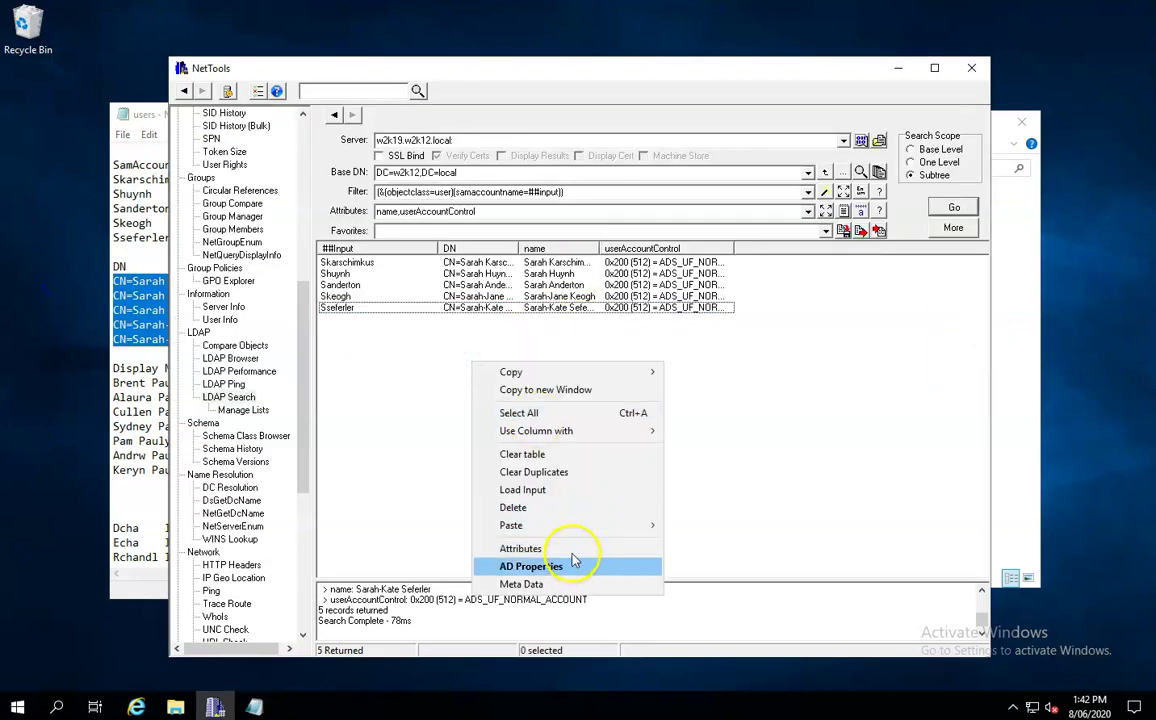
left_click(510, 525)
left_click(703, 525)
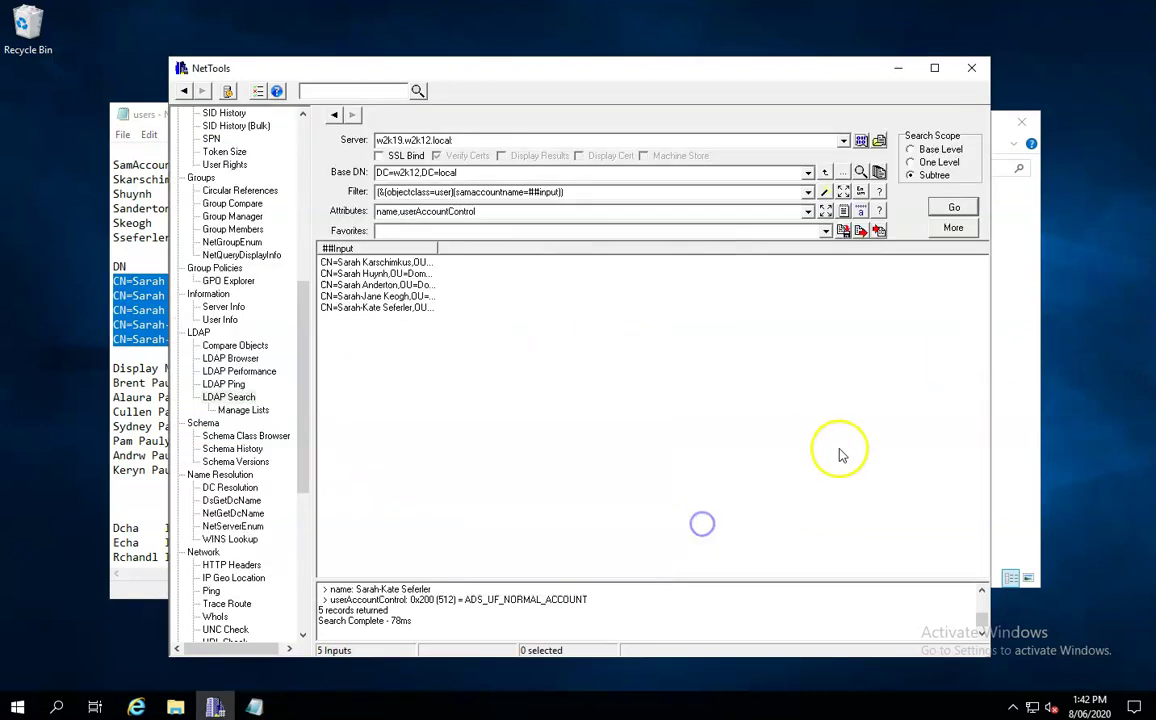
- Set the filter to (objectclass=*), the Base DN to ##input and the scope to Base Level, and run the search
left_click(808, 193)
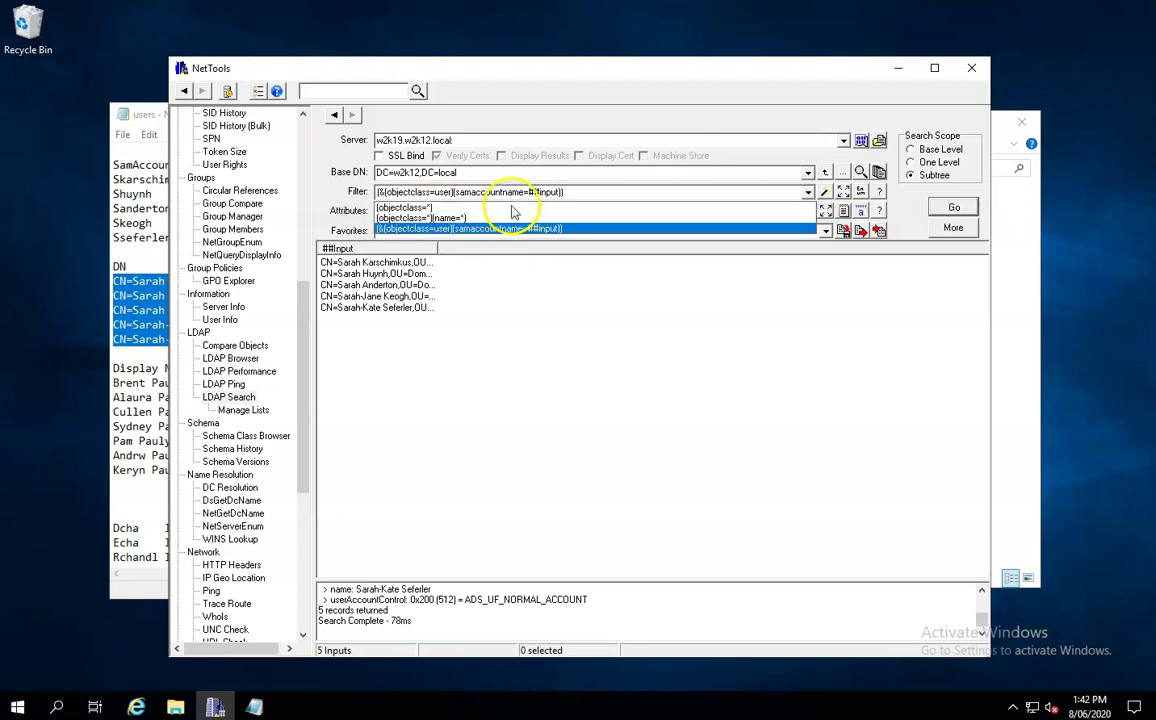
left_click(428, 208)
double_click(467, 173)
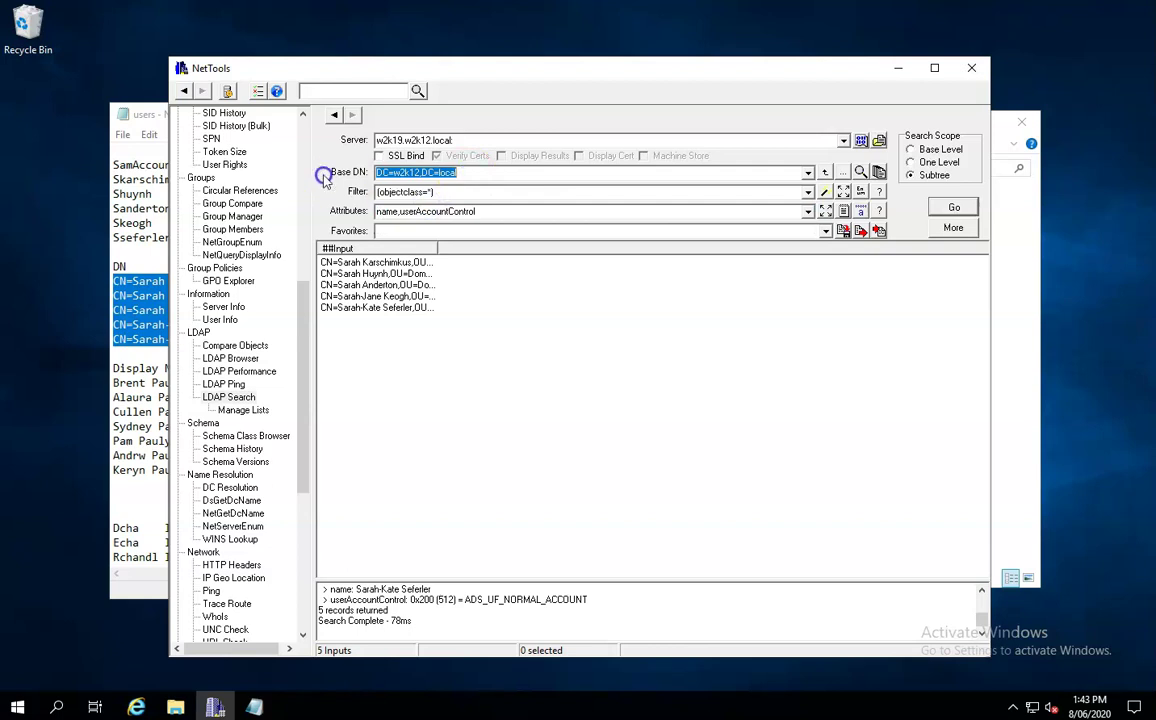
type("##Input")
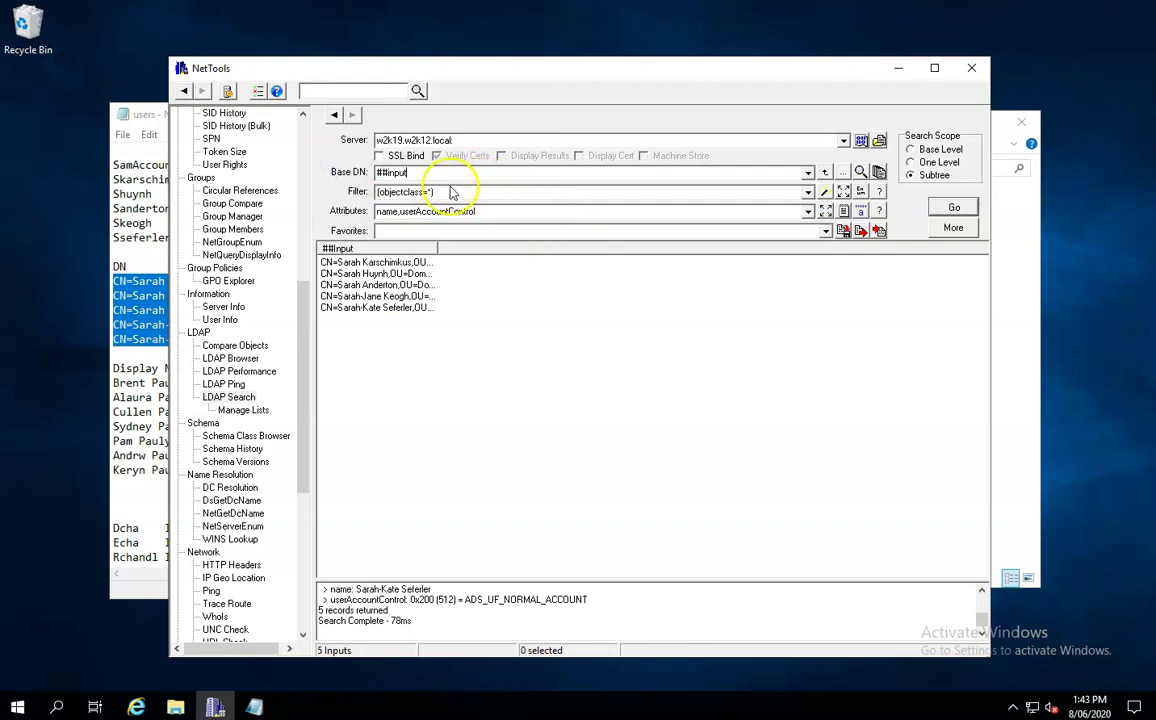
left_click(952, 208)
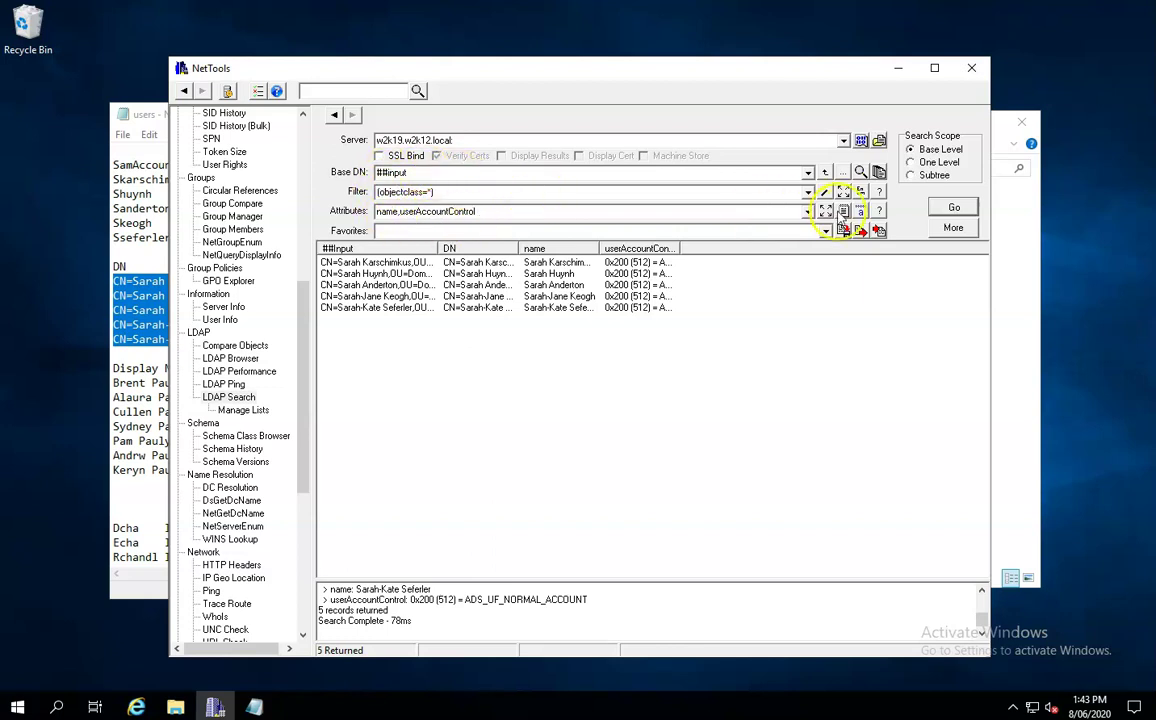
- Show the additional search options, switch to the users file in Notepad, and copy the four account rows with department ICT
left_click(953, 229)
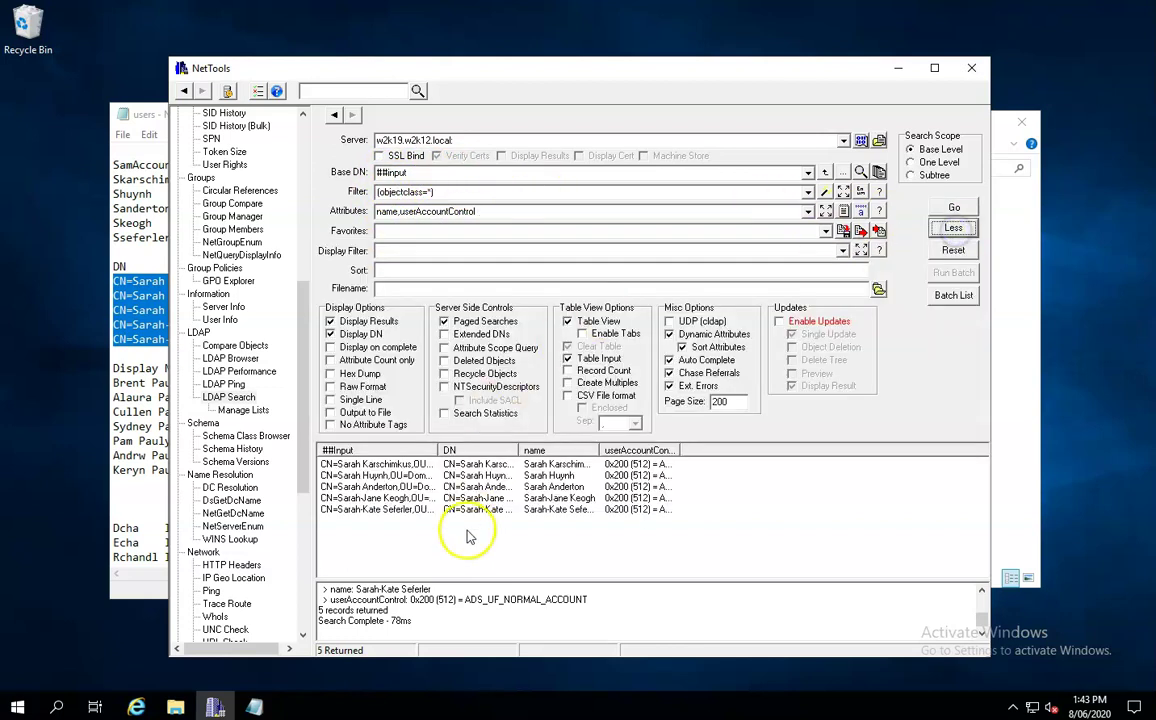
left_click(145, 362)
scroll(160, 400, "down", 3)
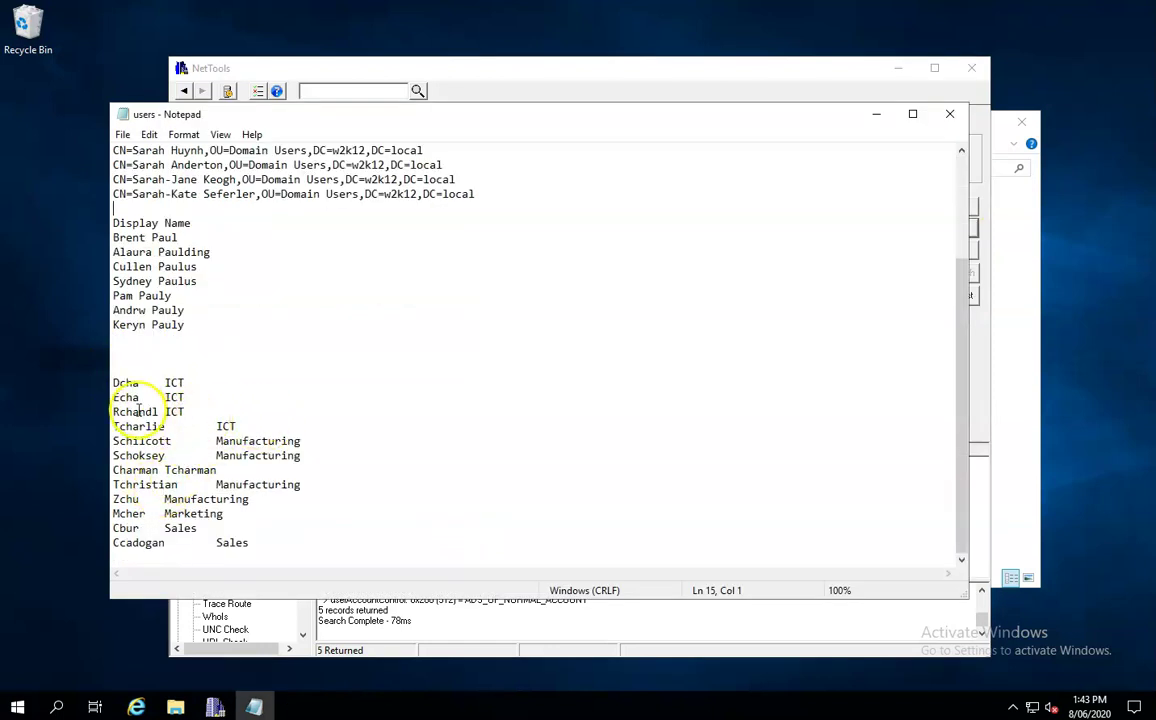
left_click_drag(261, 423, 105, 384)
key("ctrl+c")
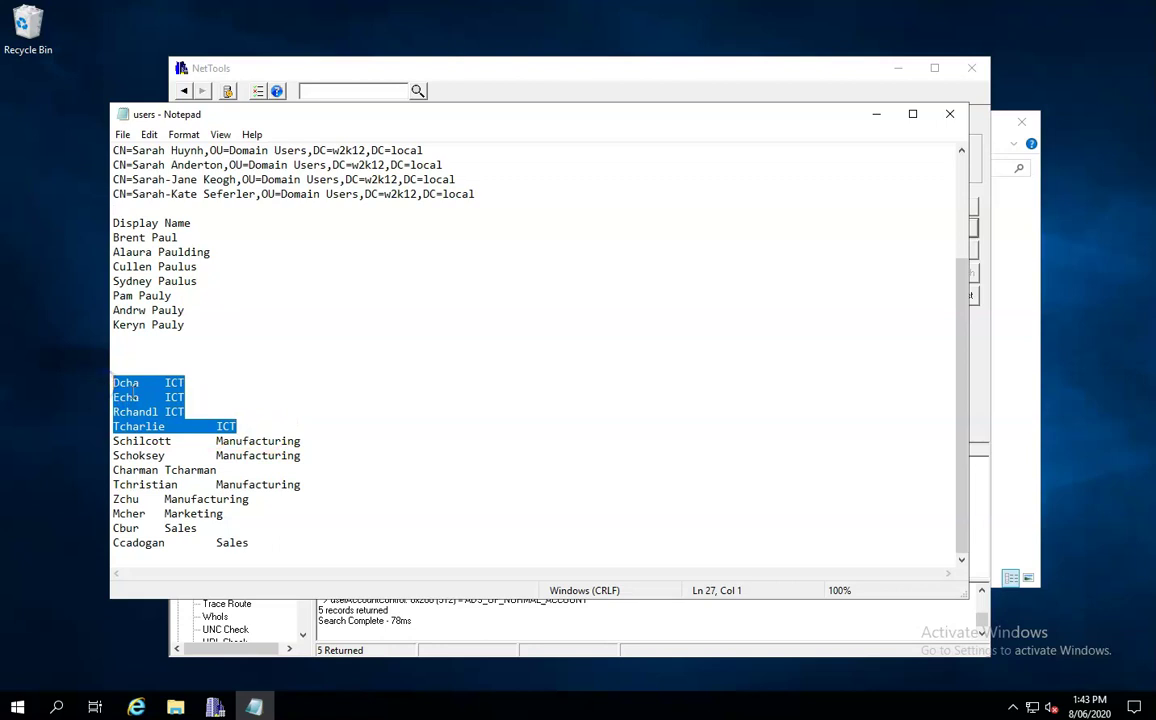
- Return to NetTools and replace the input table's contents with the copied two-column rows
left_click(981, 479)
right_click(547, 555)
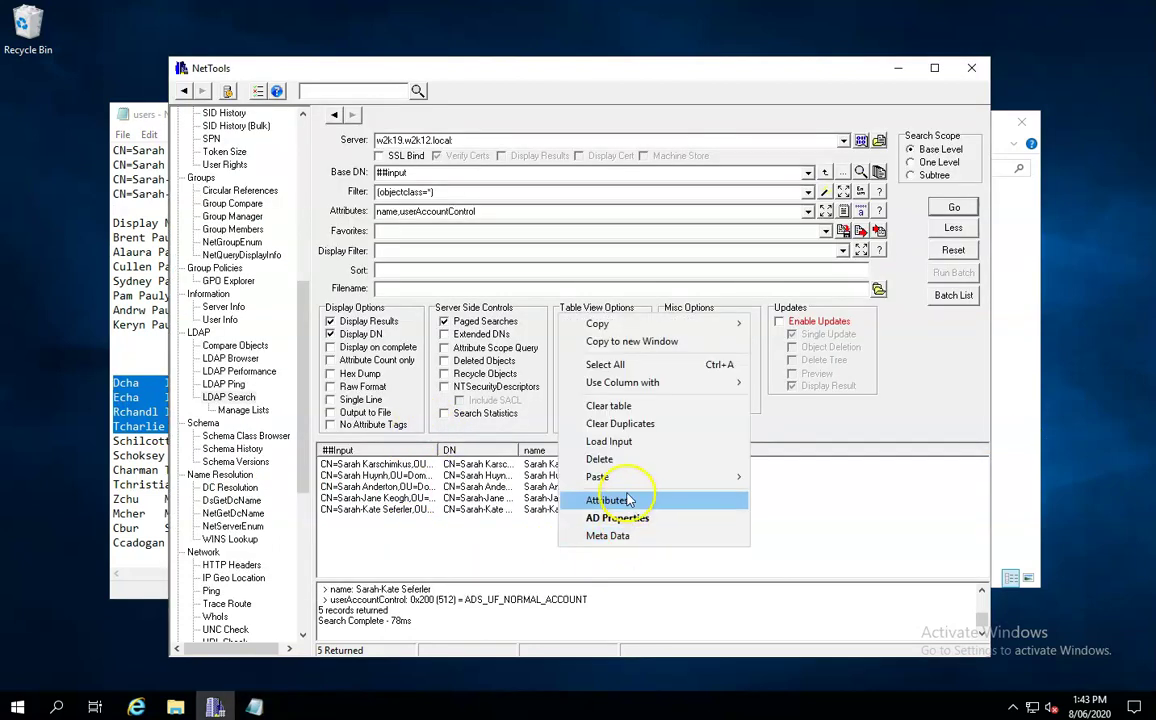
mouse_move(663, 479)
left_click(790, 478)
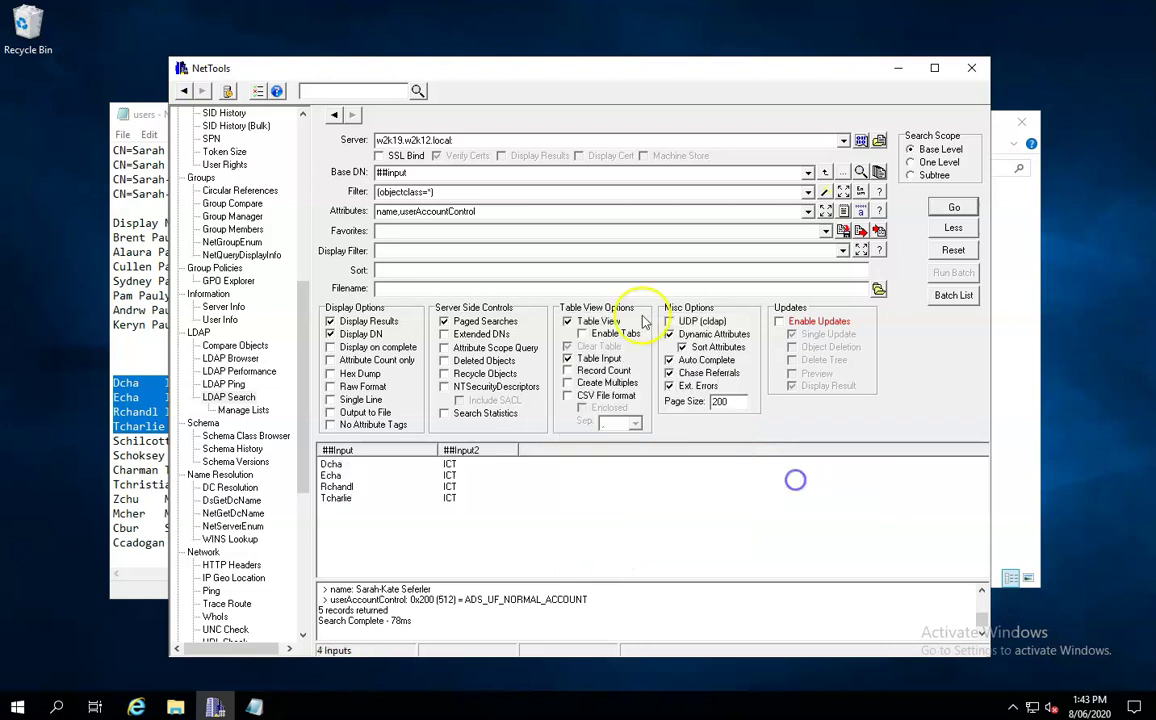
- Run a Subtree search with Base DN DC=w2k12,DC=local and the earlier filter (&(objectclass=user)(samaccountname=##input))
left_click_drag(483, 215, 383, 211)
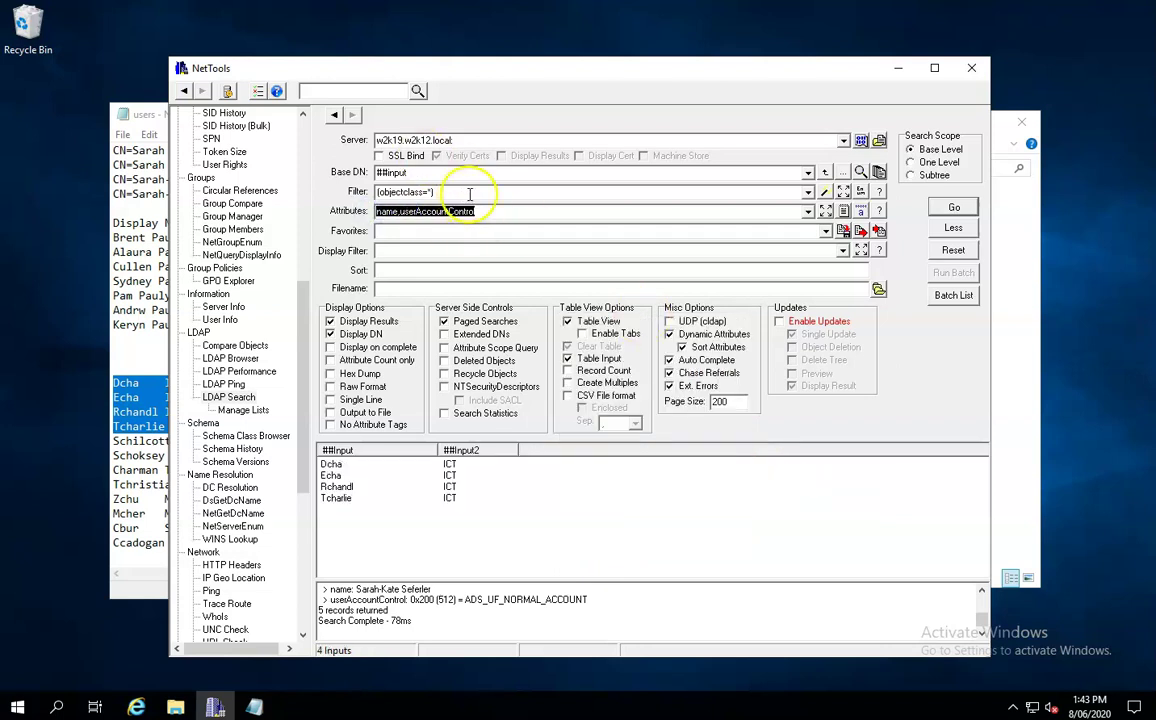
left_click(806, 175)
left_click(700, 186)
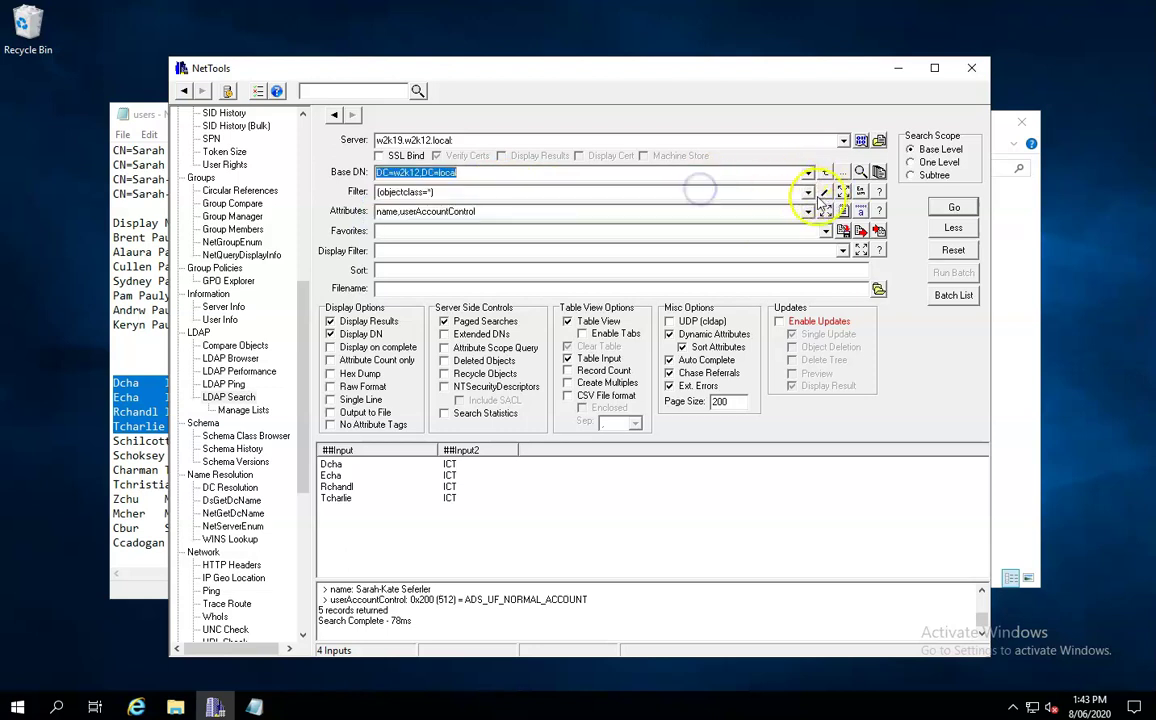
left_click(807, 192)
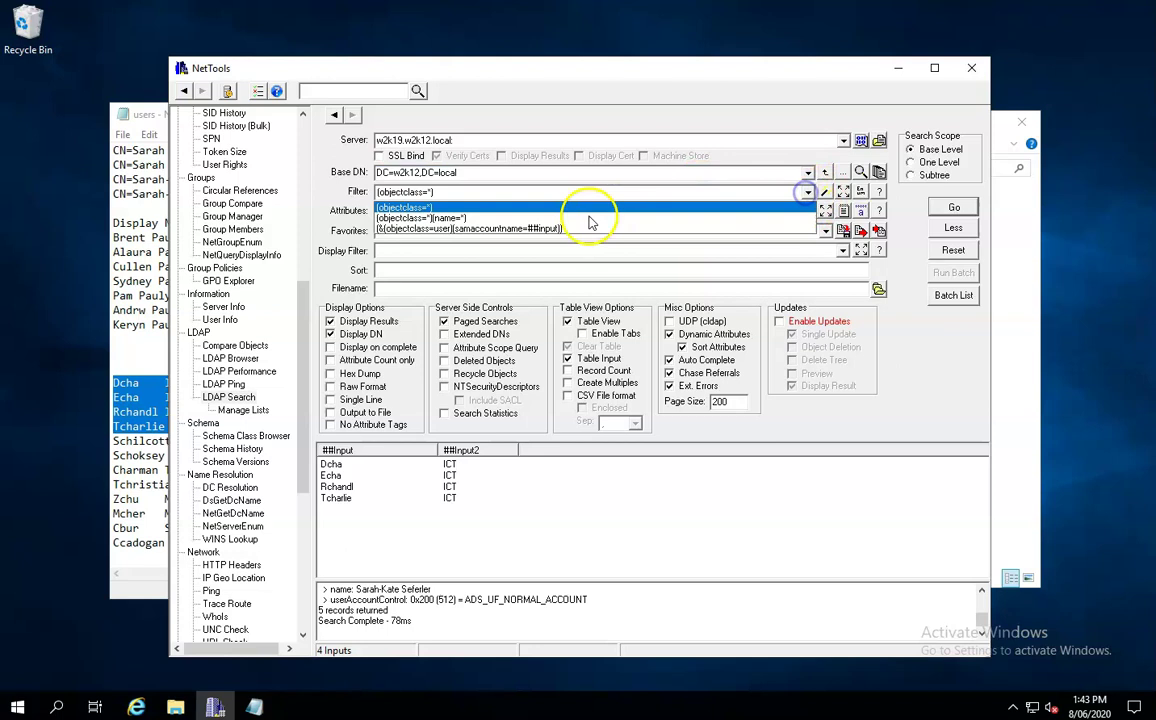
left_click(487, 231)
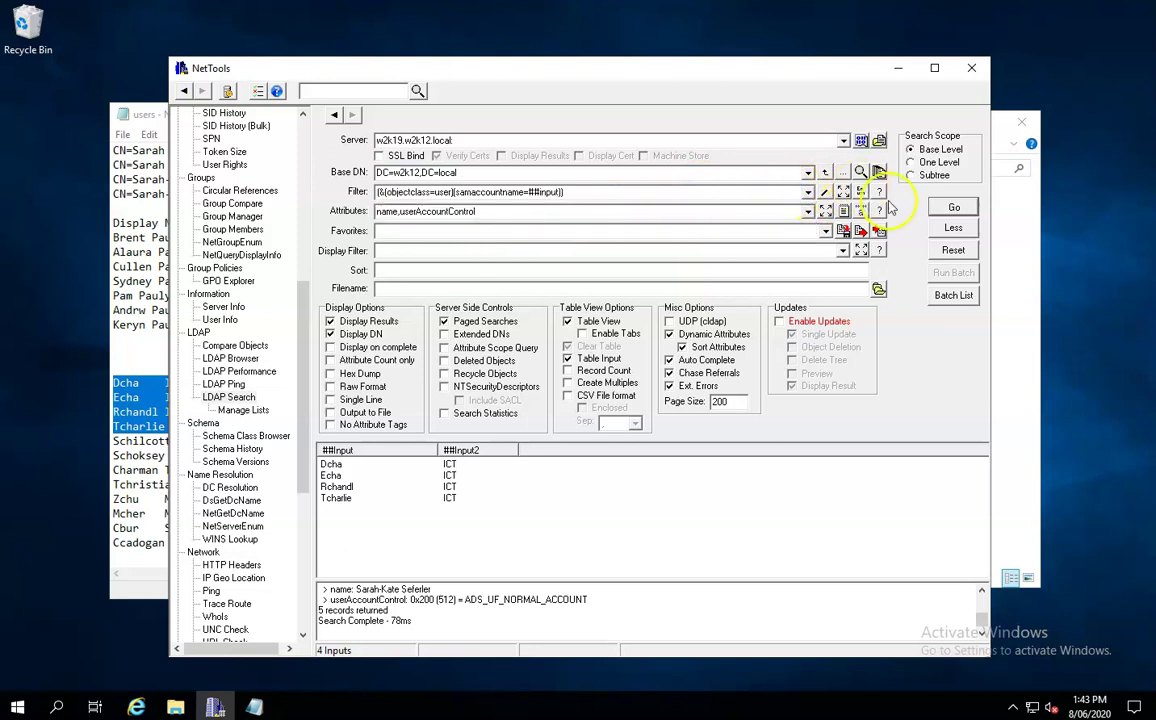
left_click(952, 206)
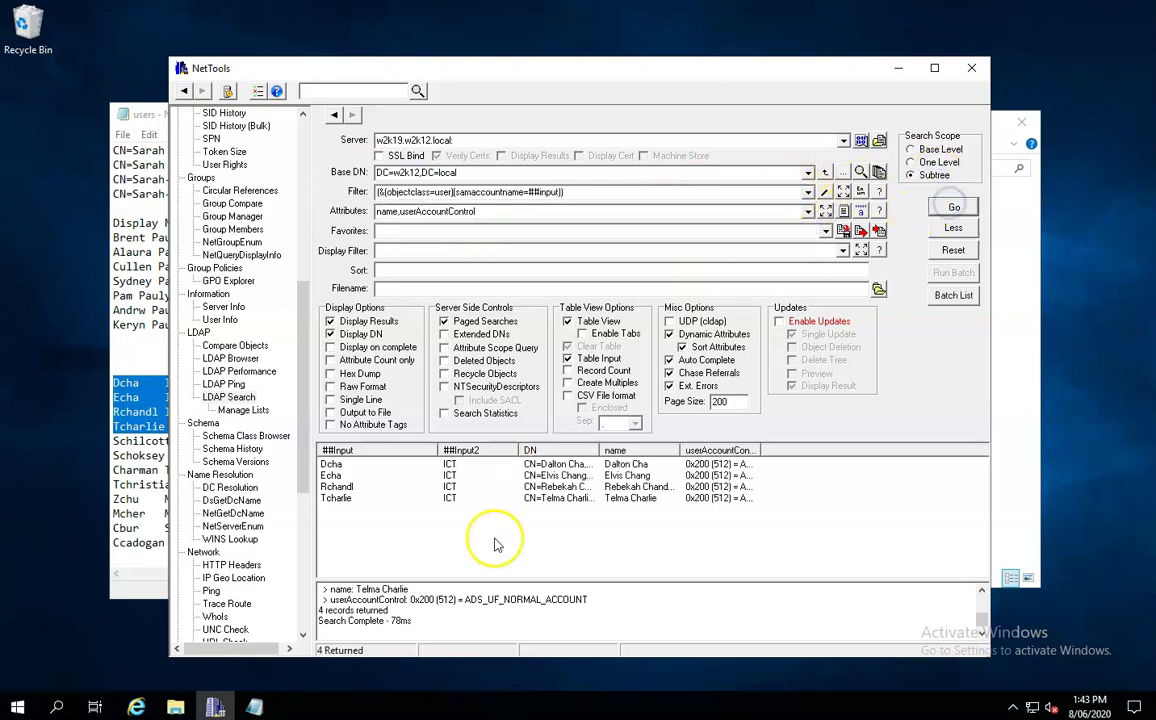
- Add department to the returned attributes and rerun the search
left_click(488, 211)
type(", de")
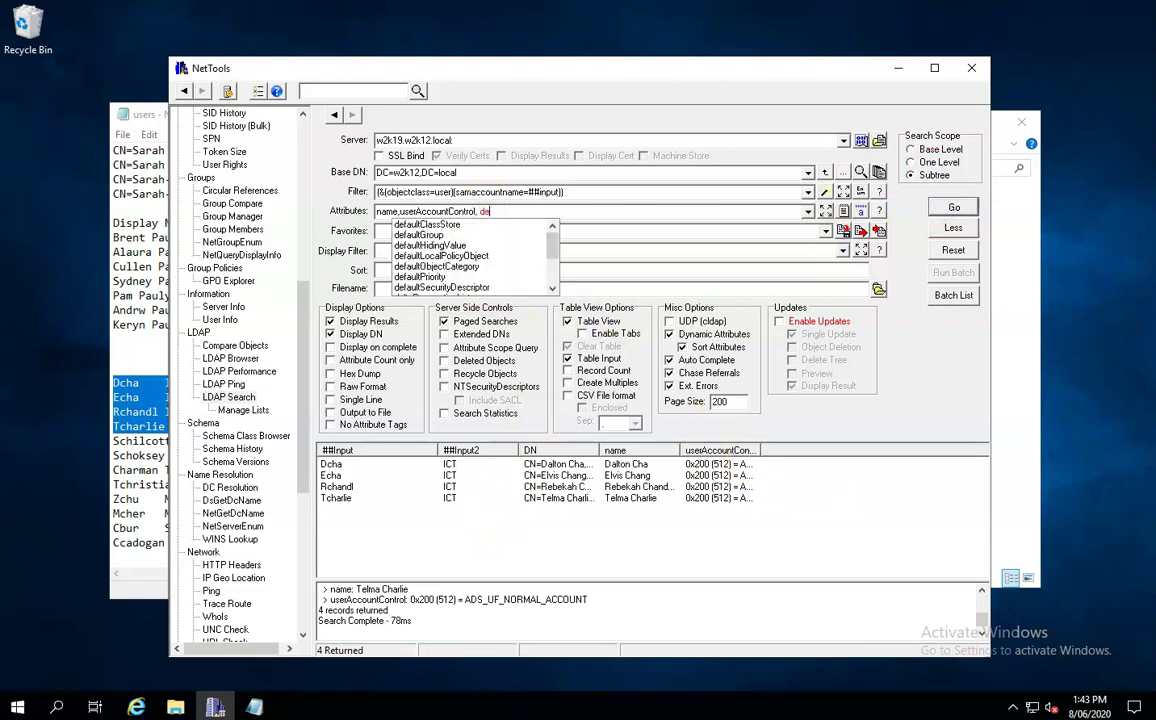
type("partment")
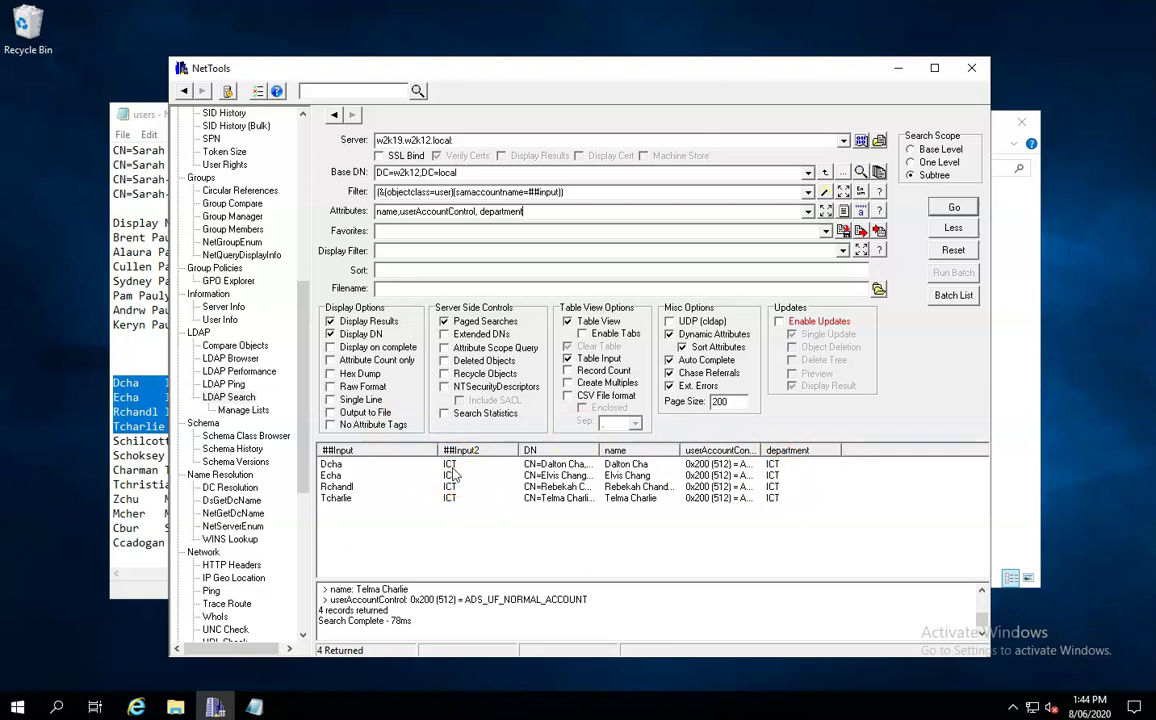
- Switch to the users file in Notepad, change the department of the first four account rows to IT, and copy those rows
left_click(166, 382)
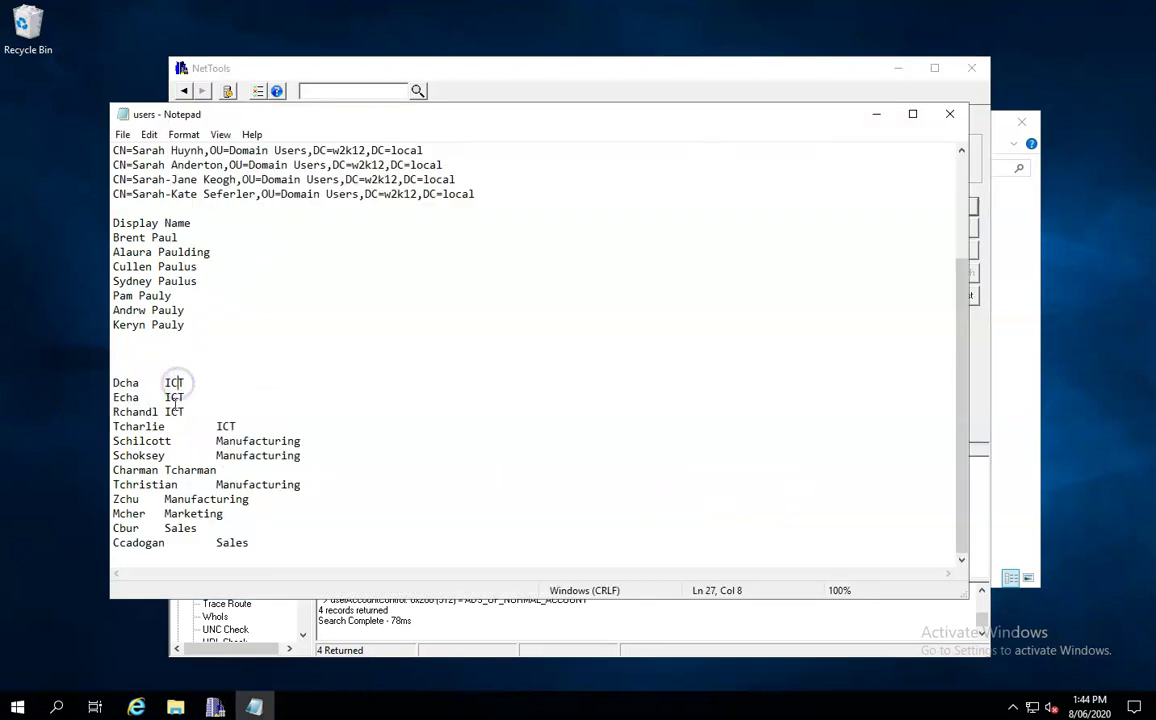
left_click(175, 398)
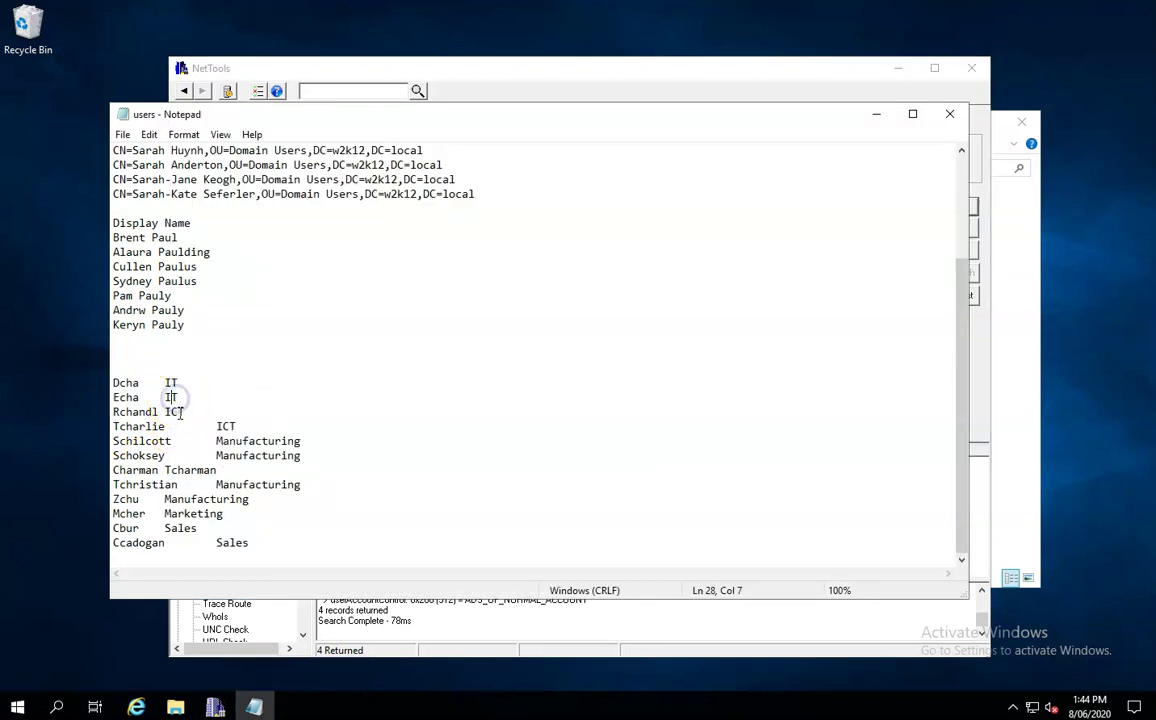
key("BackSpace")
left_click(228, 426)
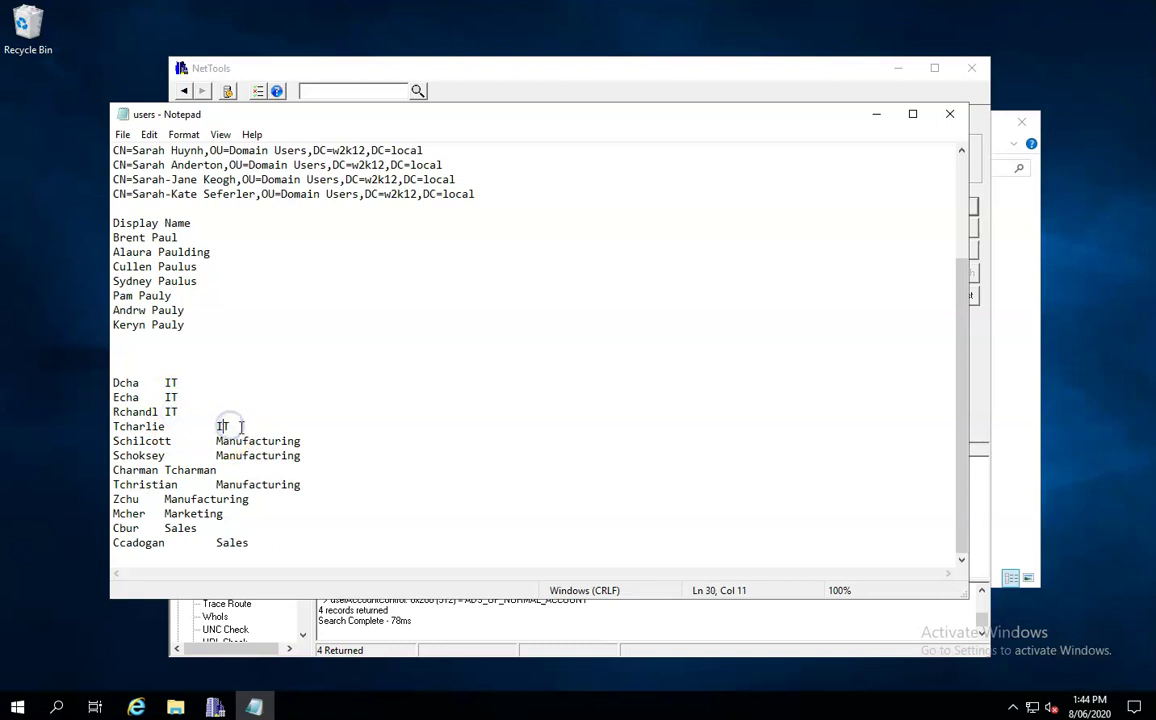
left_click_drag(241, 427, 70, 387)
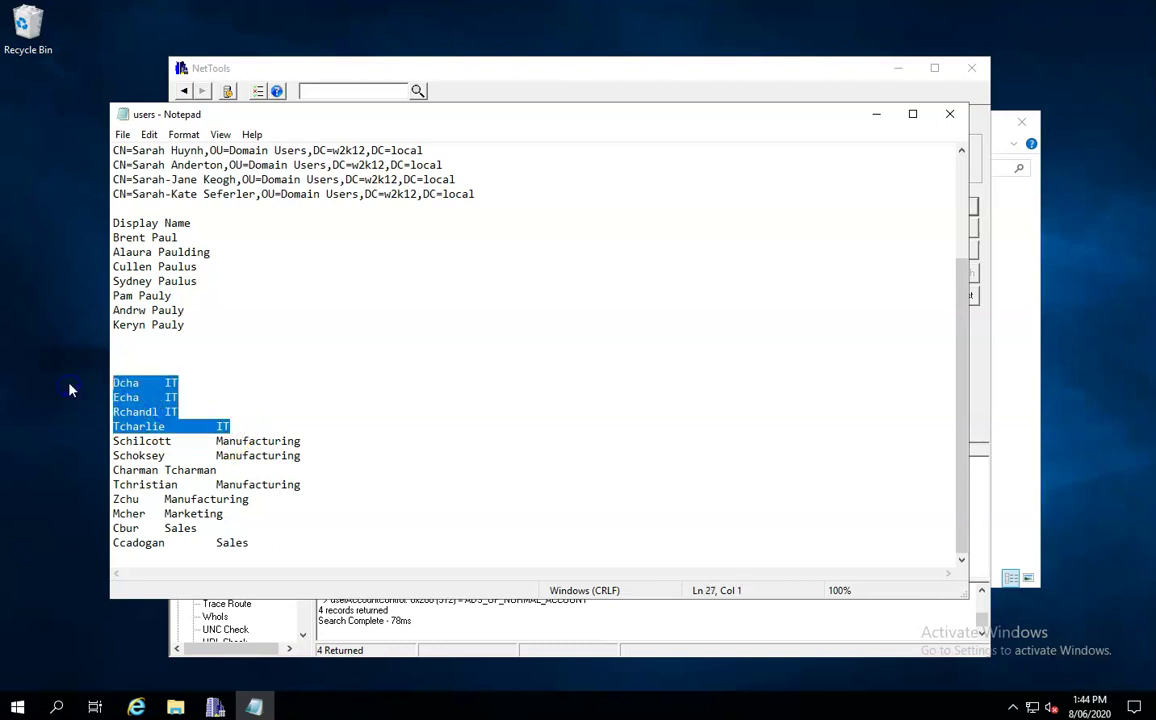
- Return to NetTools and replace the input table's contents with the copied IT rows
left_click(982, 430)
right_click(390, 551)
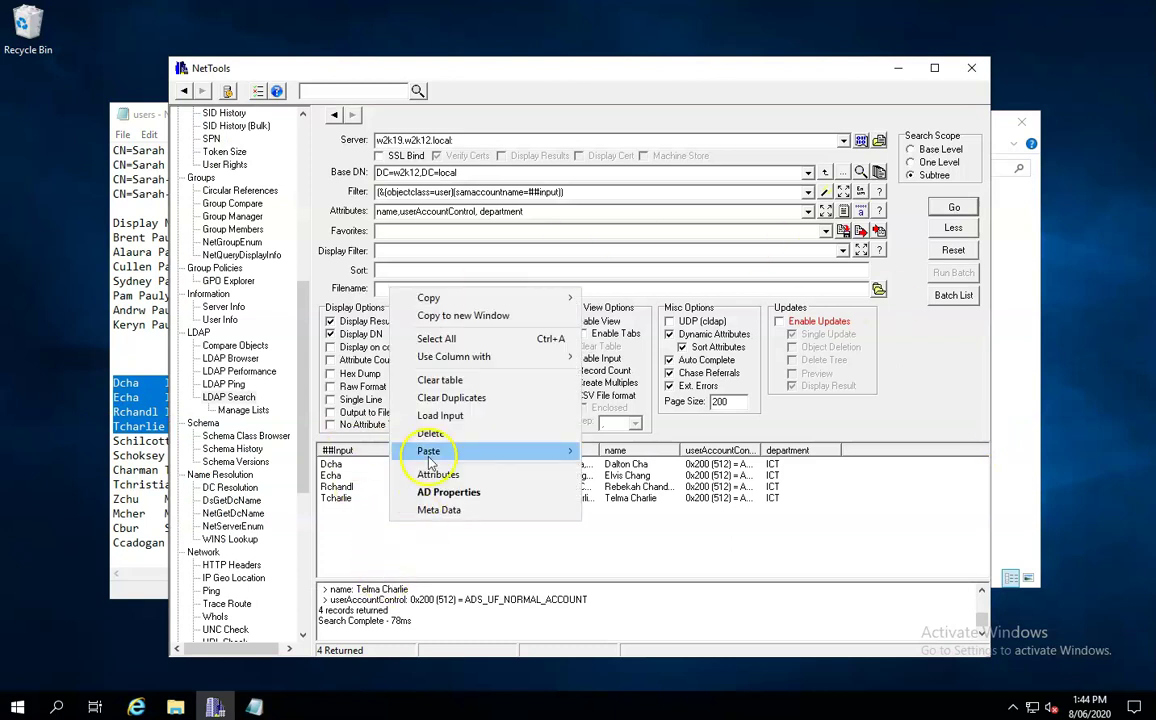
left_click(623, 452)
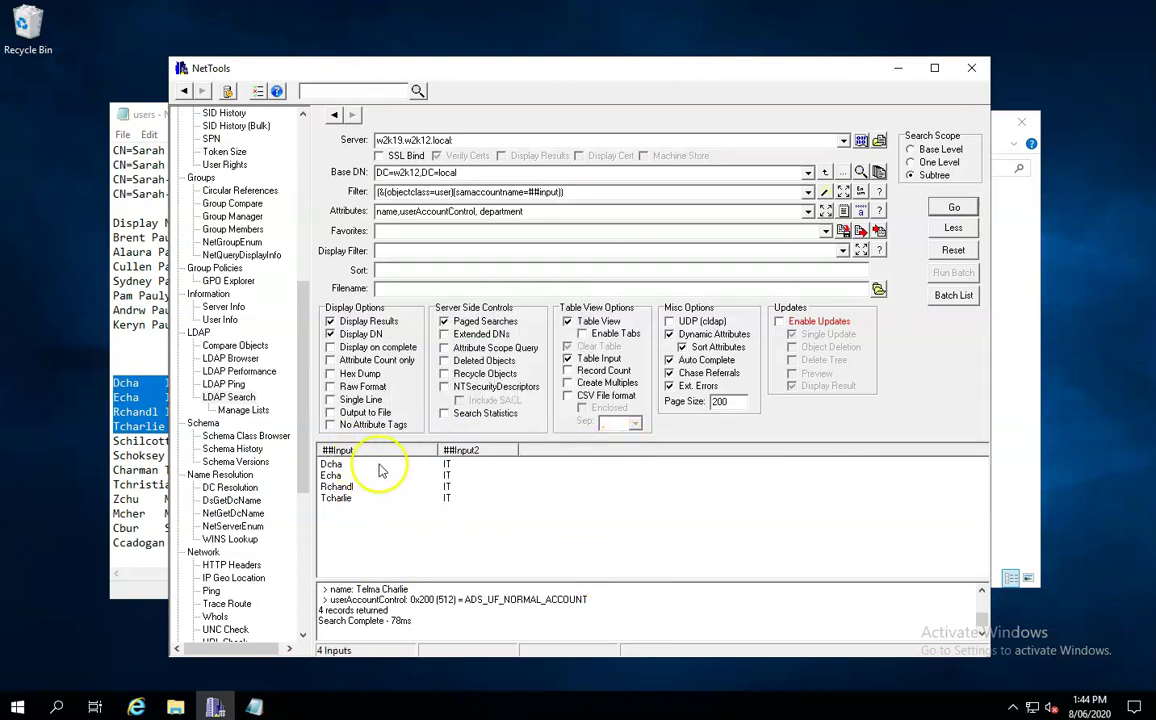
- Reduce the returned attributes to department only and enable updates for the search
left_click(527, 211)
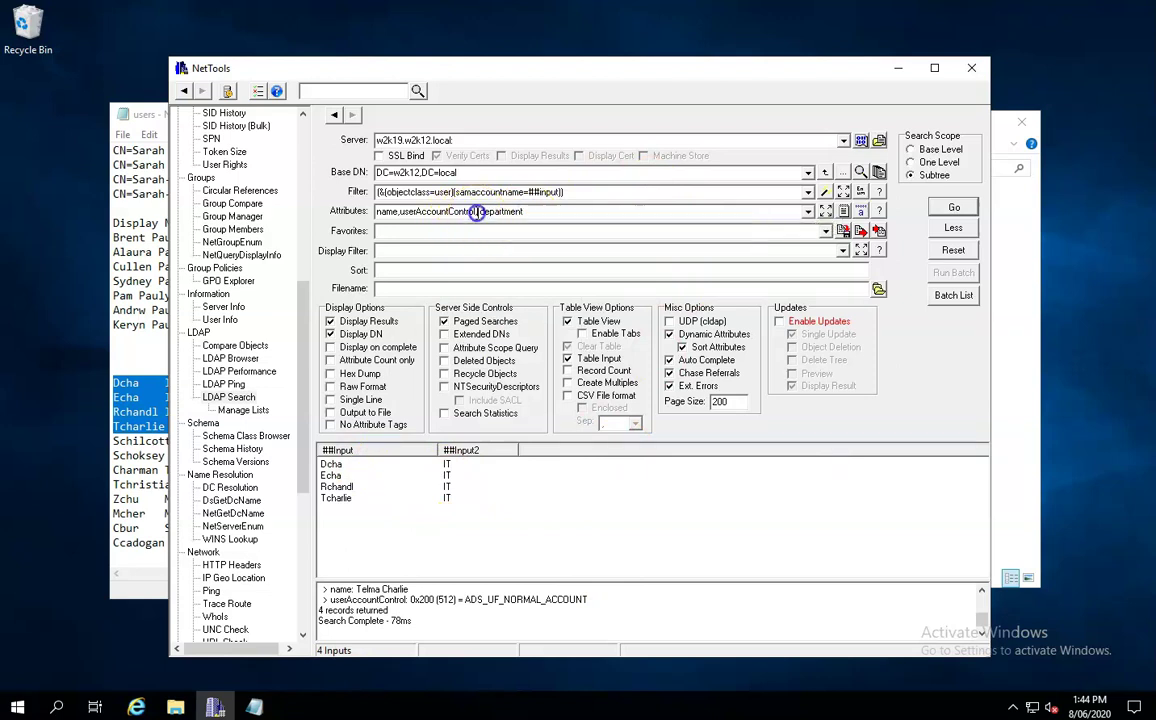
left_click_drag(477, 211, 390, 220)
key("Delete")
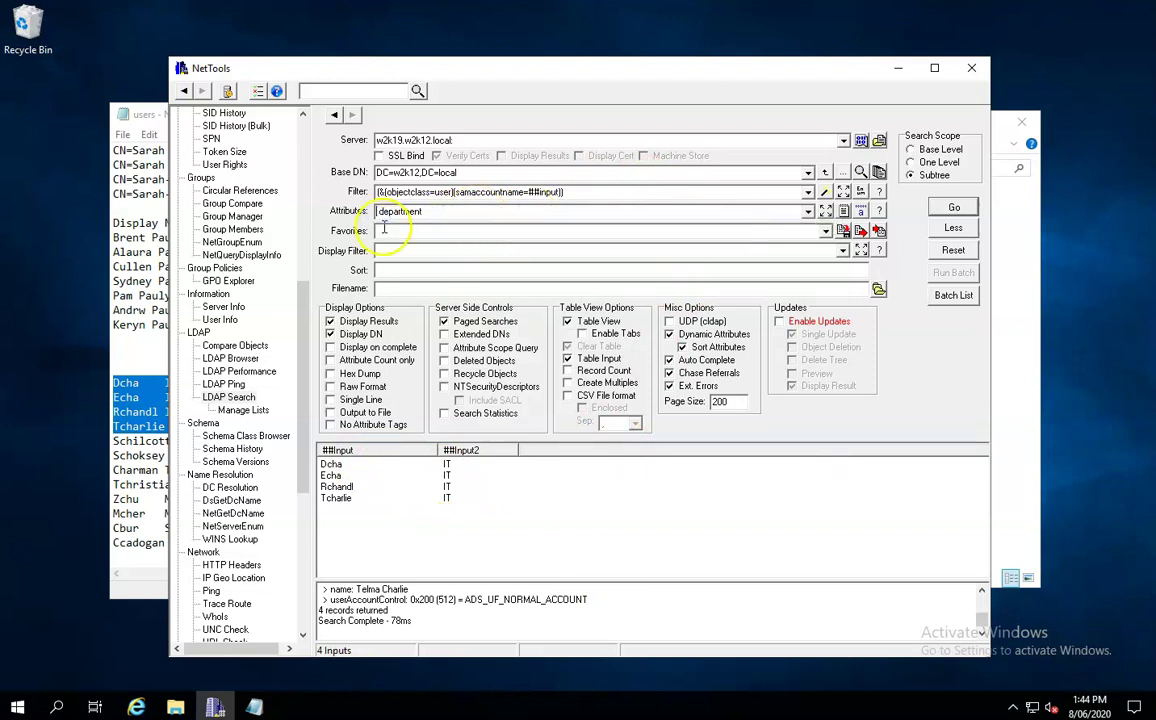
left_click(781, 322)
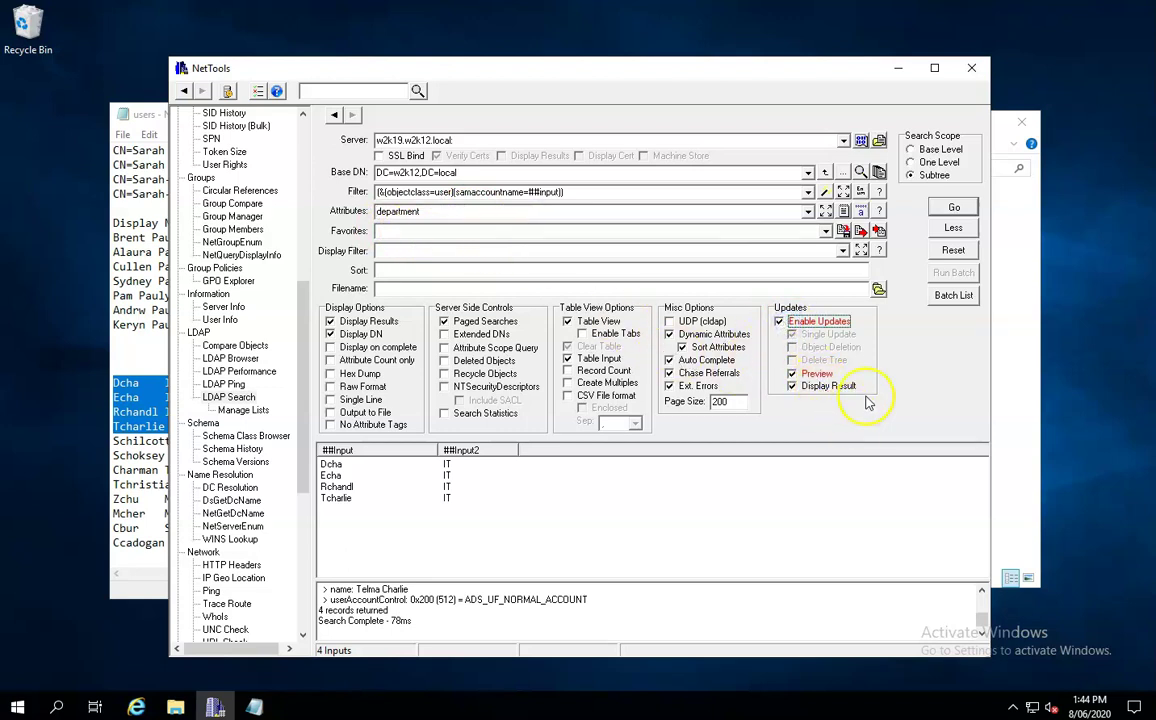
left_click(831, 357)
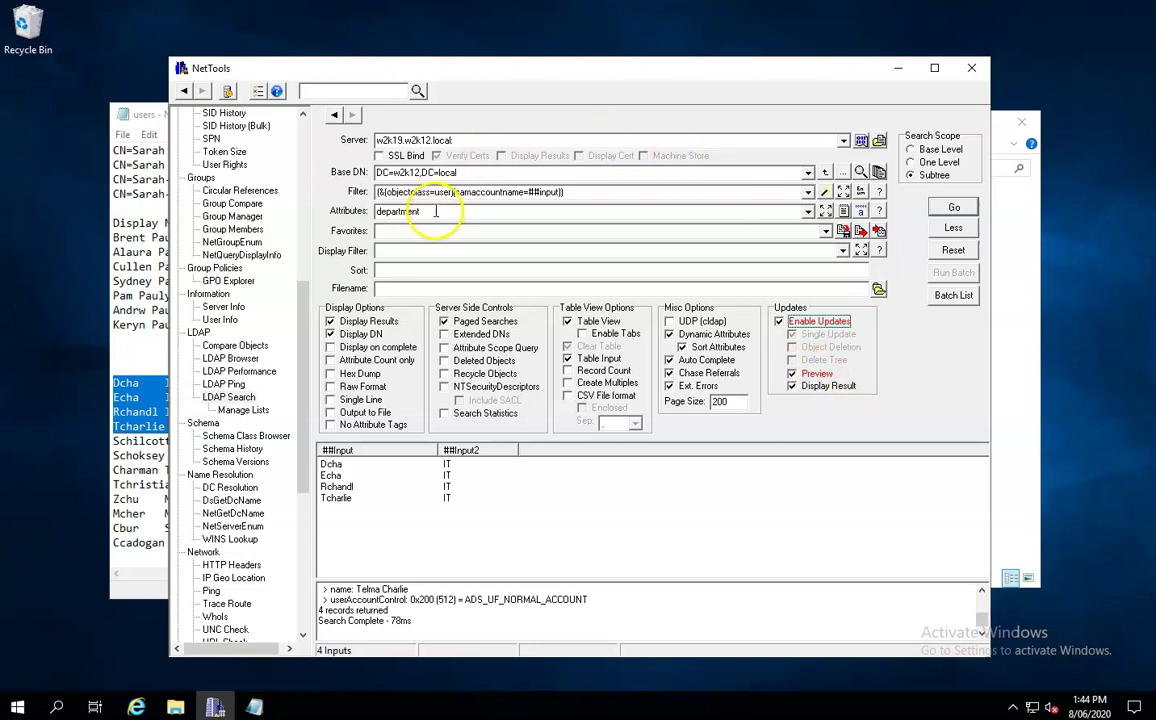
- Look up the update operators, value rules and examples for update queries in the attribute help
left_click(879, 211)
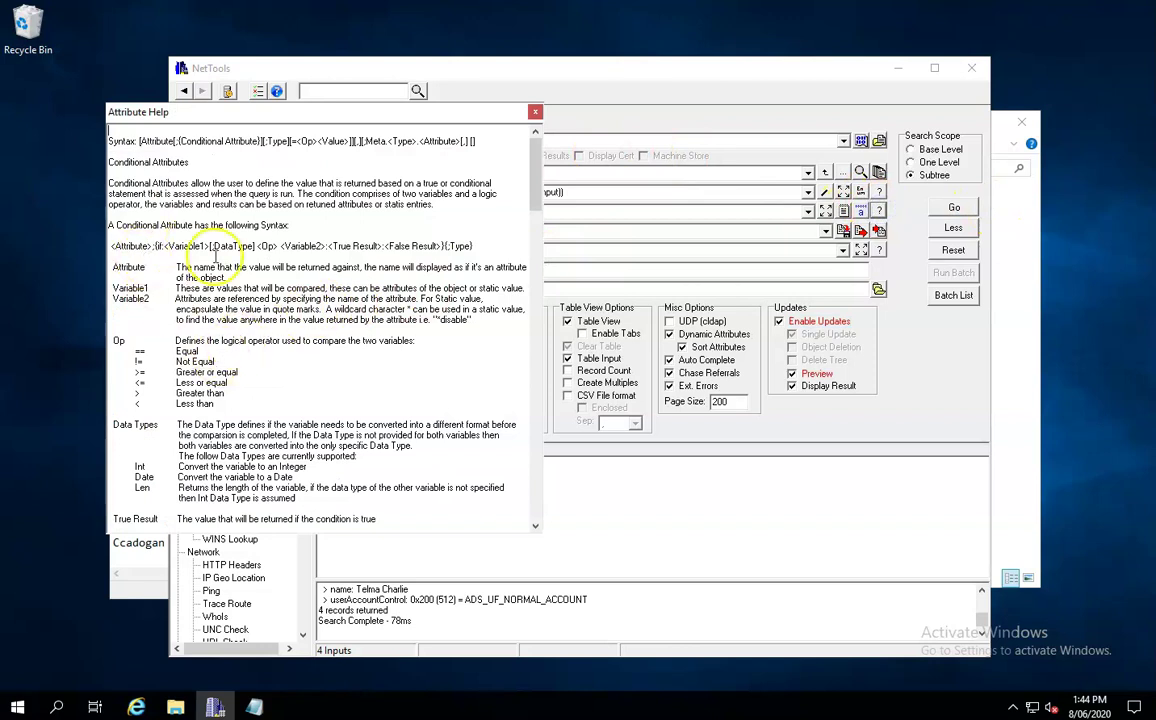
scroll(289, 330, "down", 8)
scroll(290, 372, "down", 10)
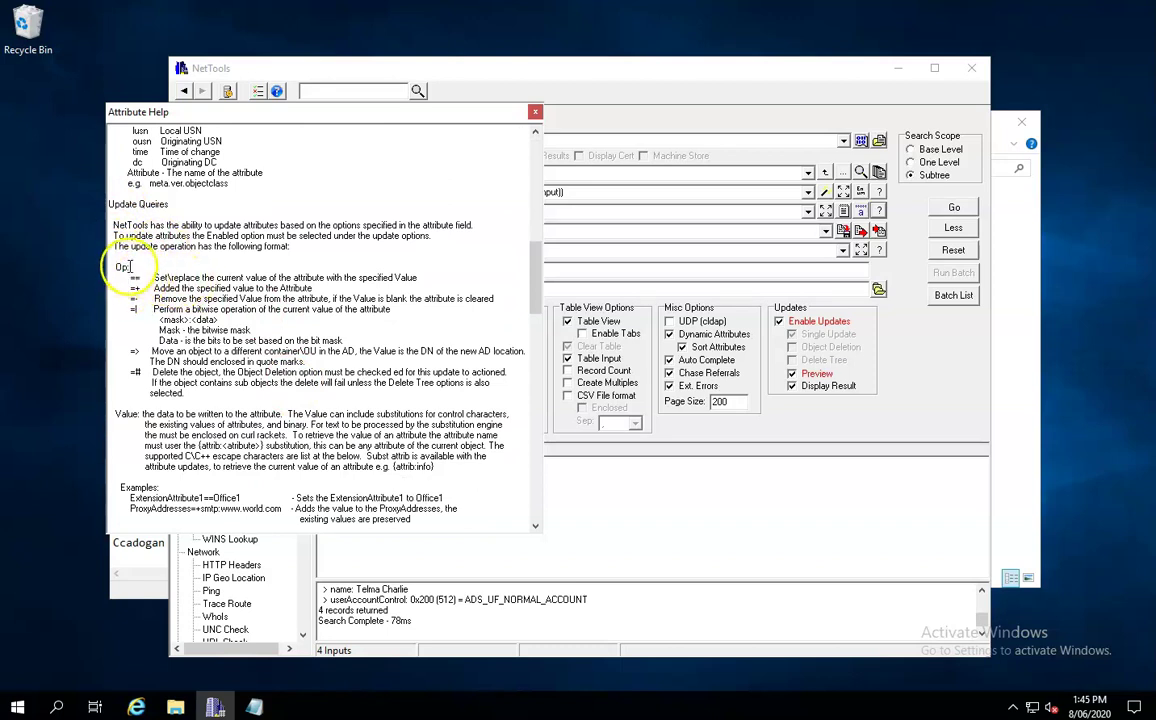
scroll(240, 405, "down", 3)
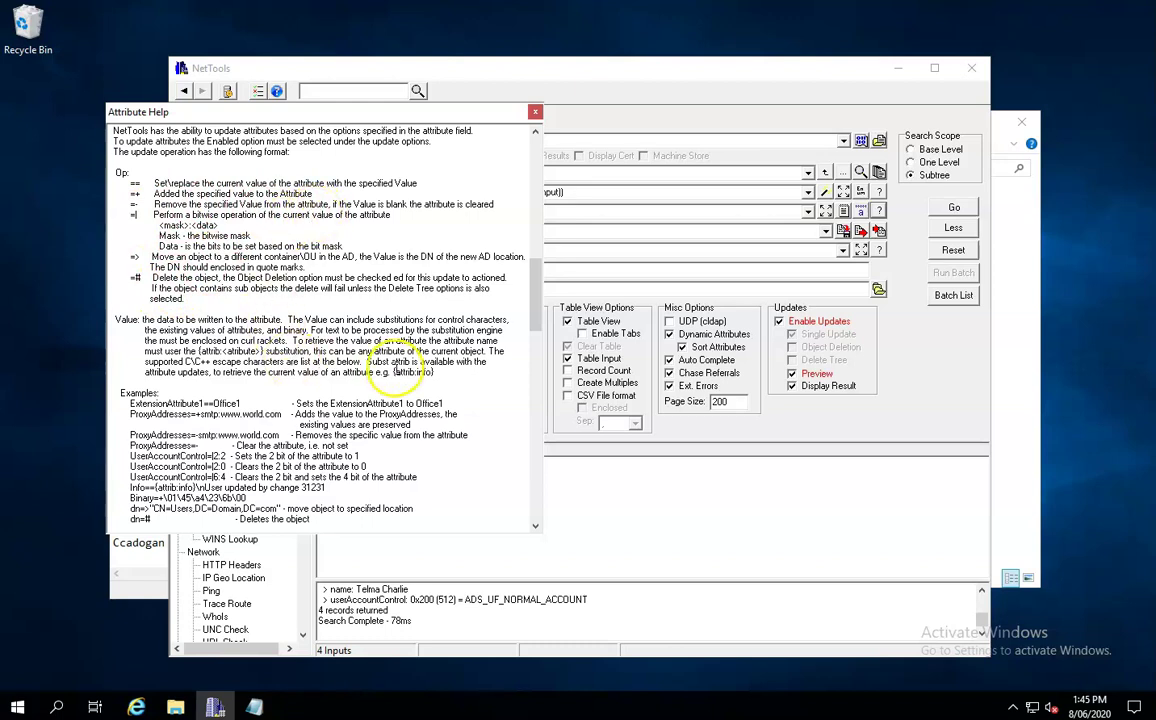
left_click(535, 112)
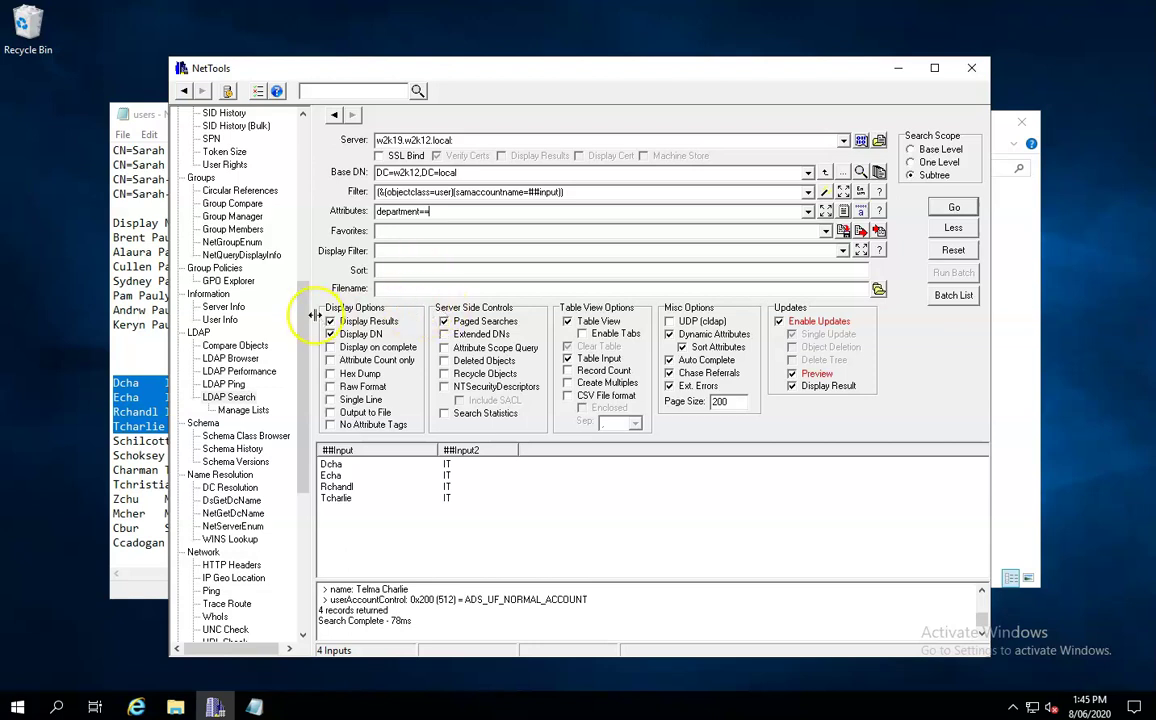
- In the Notepad users file, set the four IT rows' departments to IT-SD, ICT-EUC, IT-Infra and IT-SD, and copy those rows
left_click(158, 383)
left_click(177, 397)
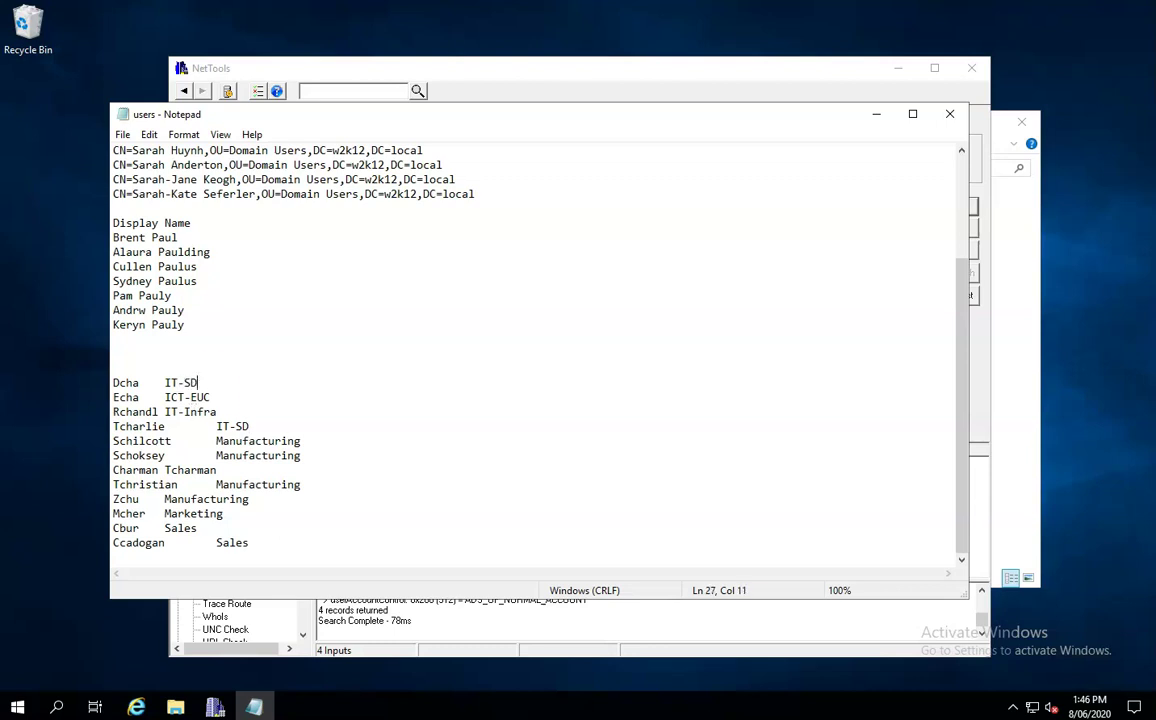
left_click_drag(249, 426, 140, 383)
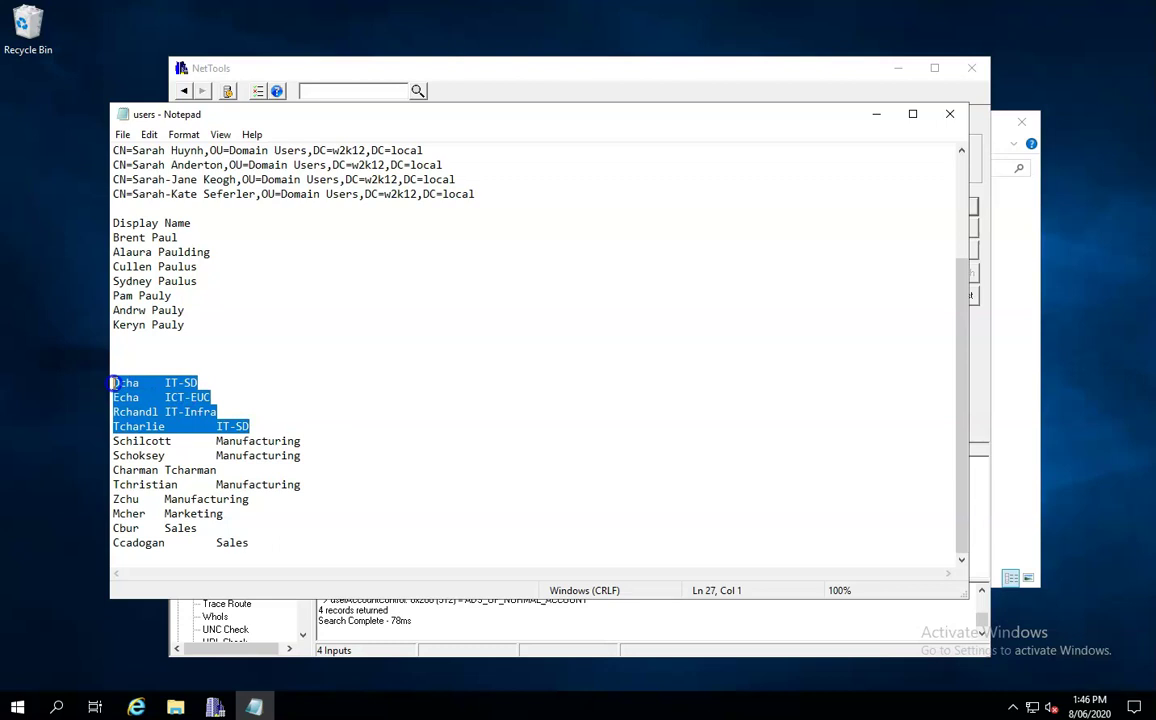
- Switch back to NetTools and replace the input table's contents with the four rows carrying the new department values
left_click(984, 430)
right_click(428, 516)
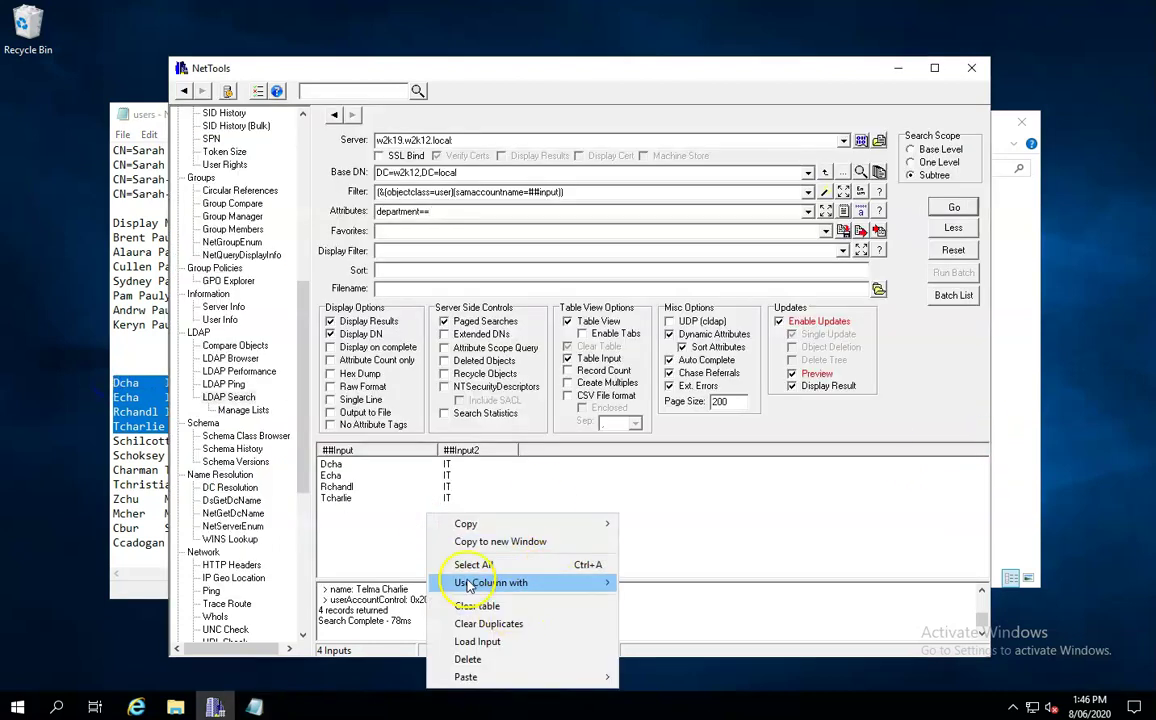
mouse_move(490, 678)
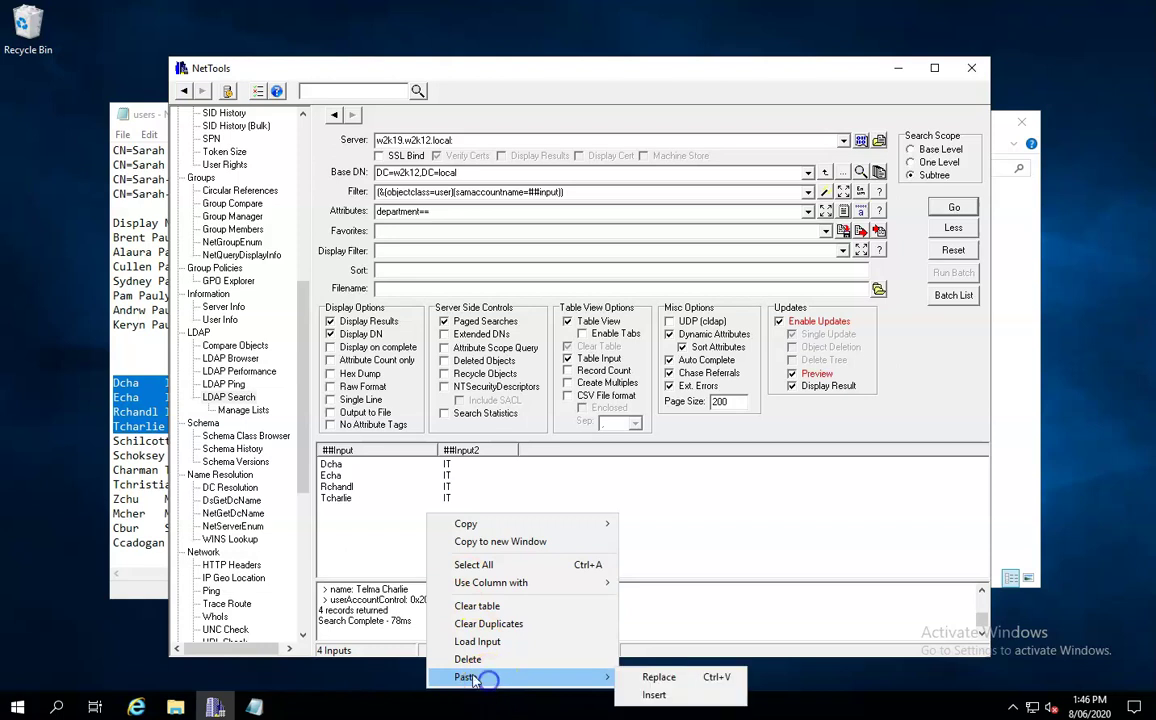
left_click(692, 676)
- Set the attribute entry to department==##input2 and run the update in preview mode
left_click(444, 211)
type("##")
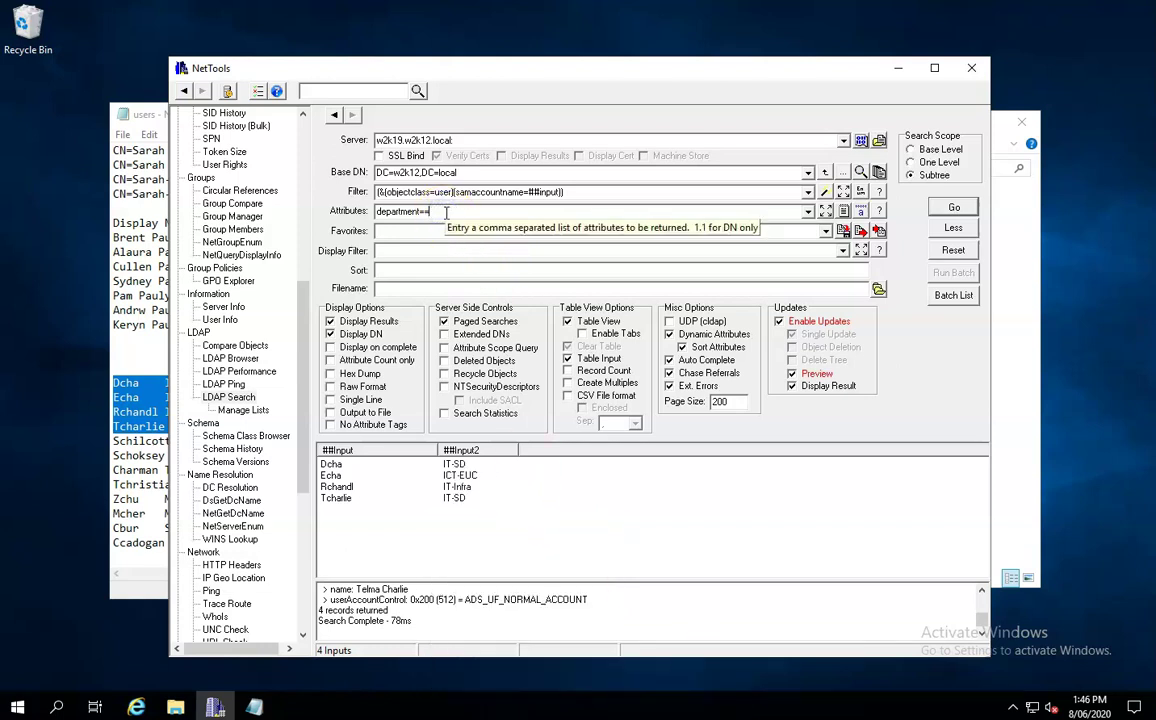
type("##")
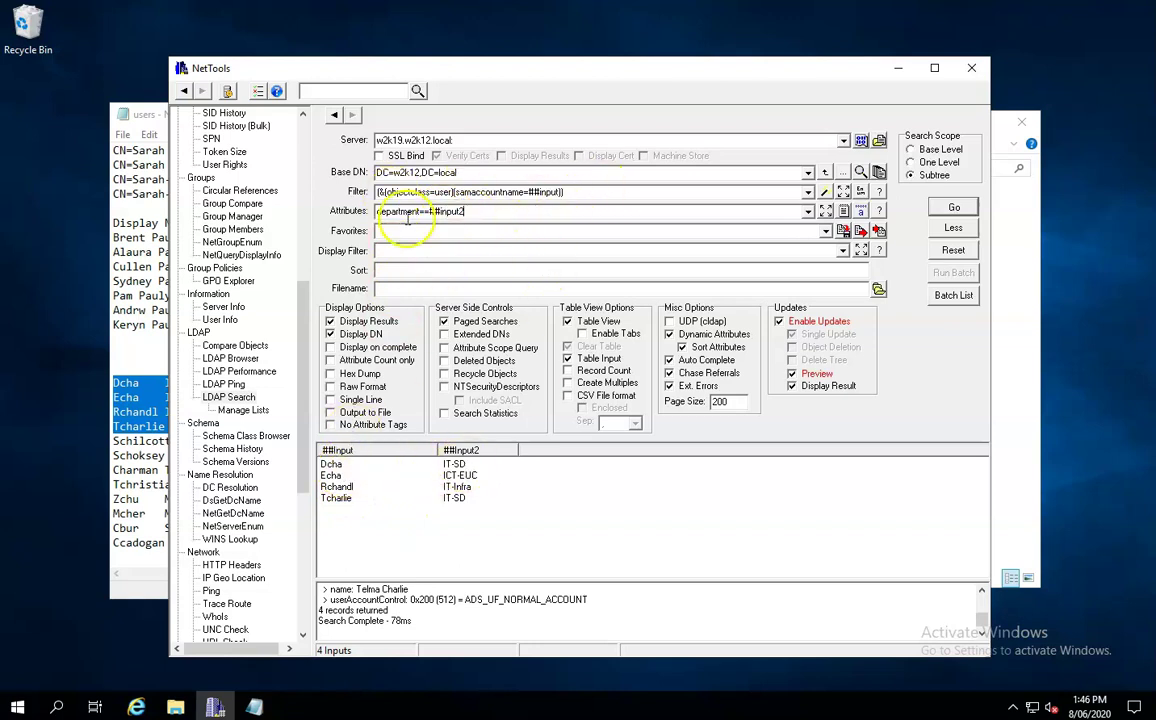
left_click(464, 476)
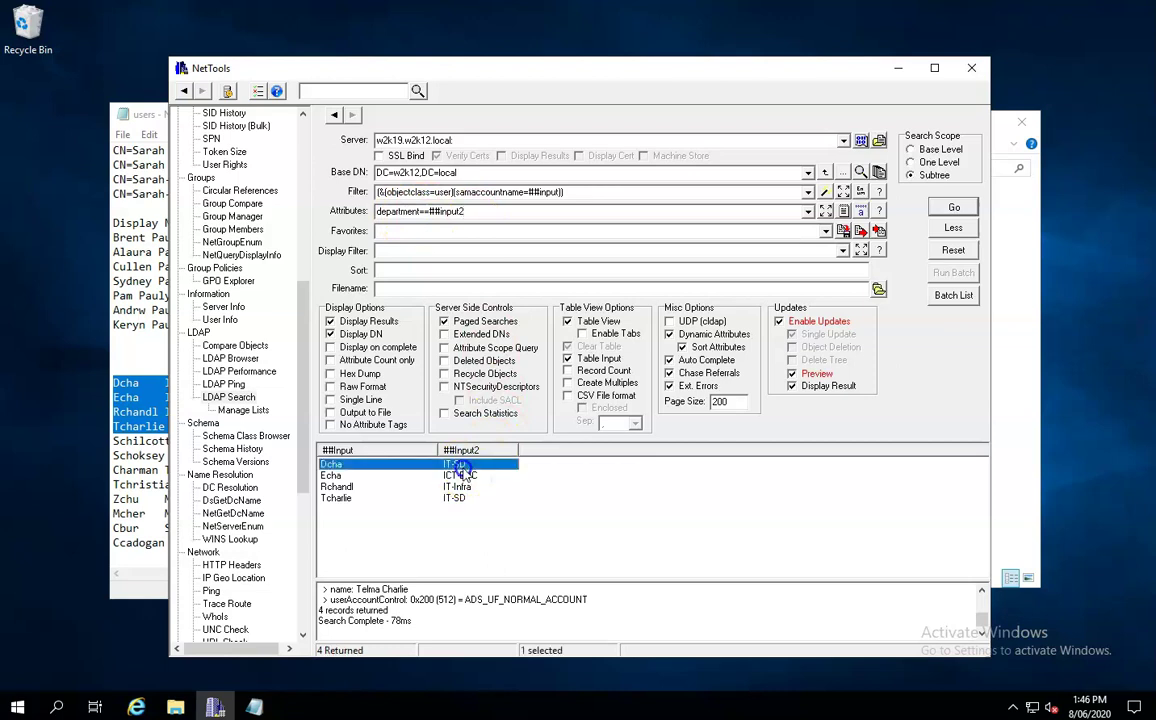
left_click(456, 498)
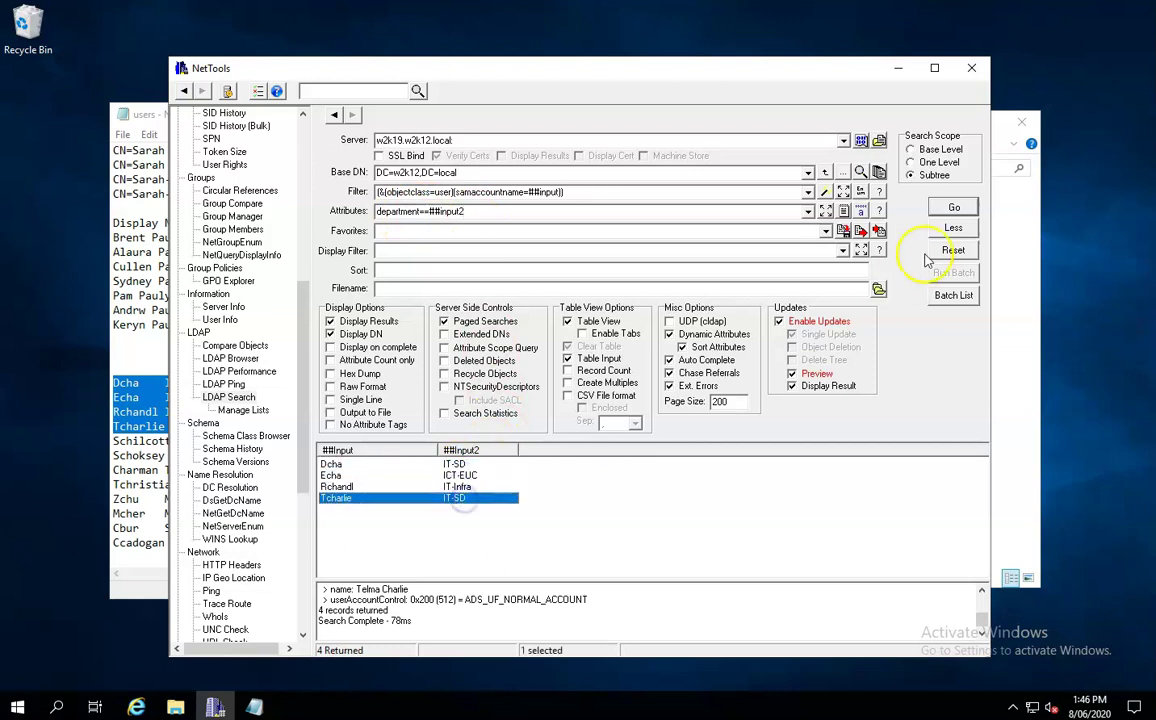
left_click(954, 208)
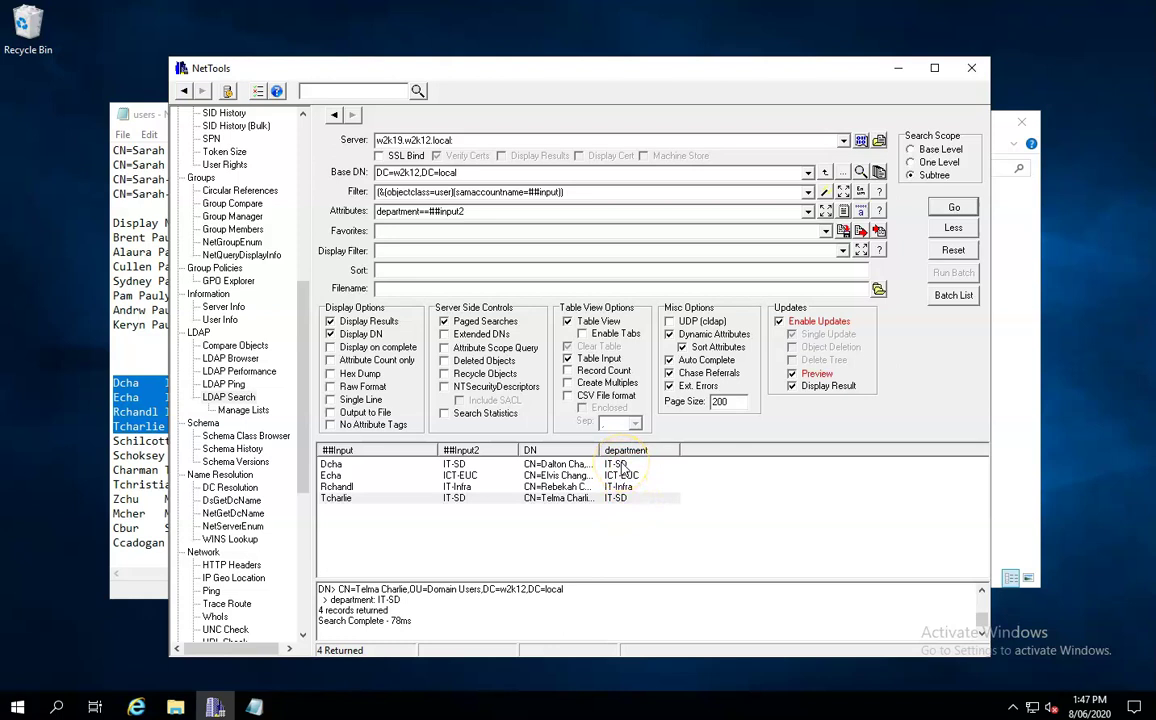
- Turn off Preview, run the department update for real and accept the update confirmation
left_click(817, 374)
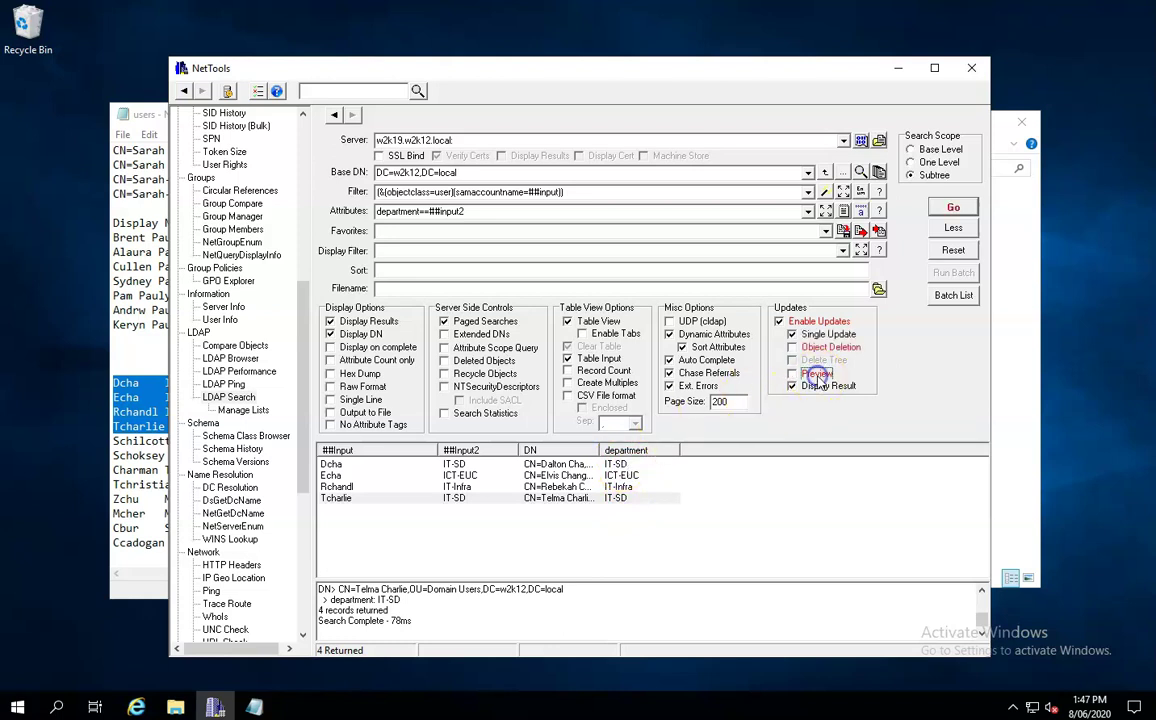
left_click(953, 208)
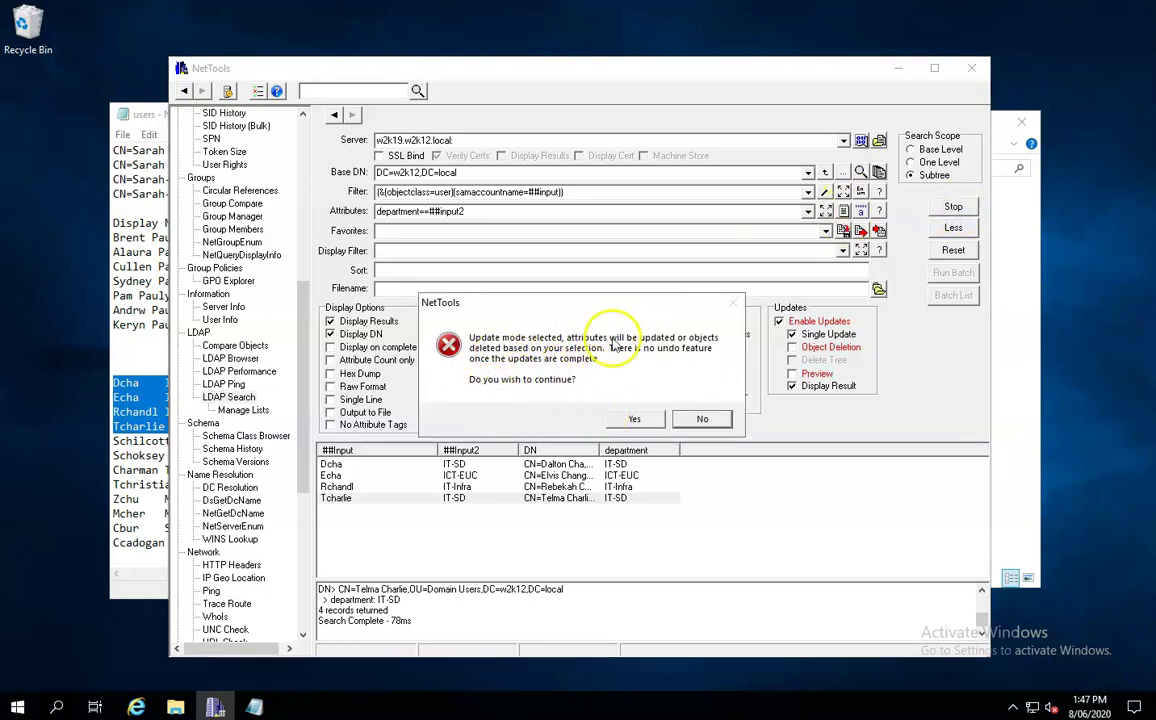
left_click(633, 421)
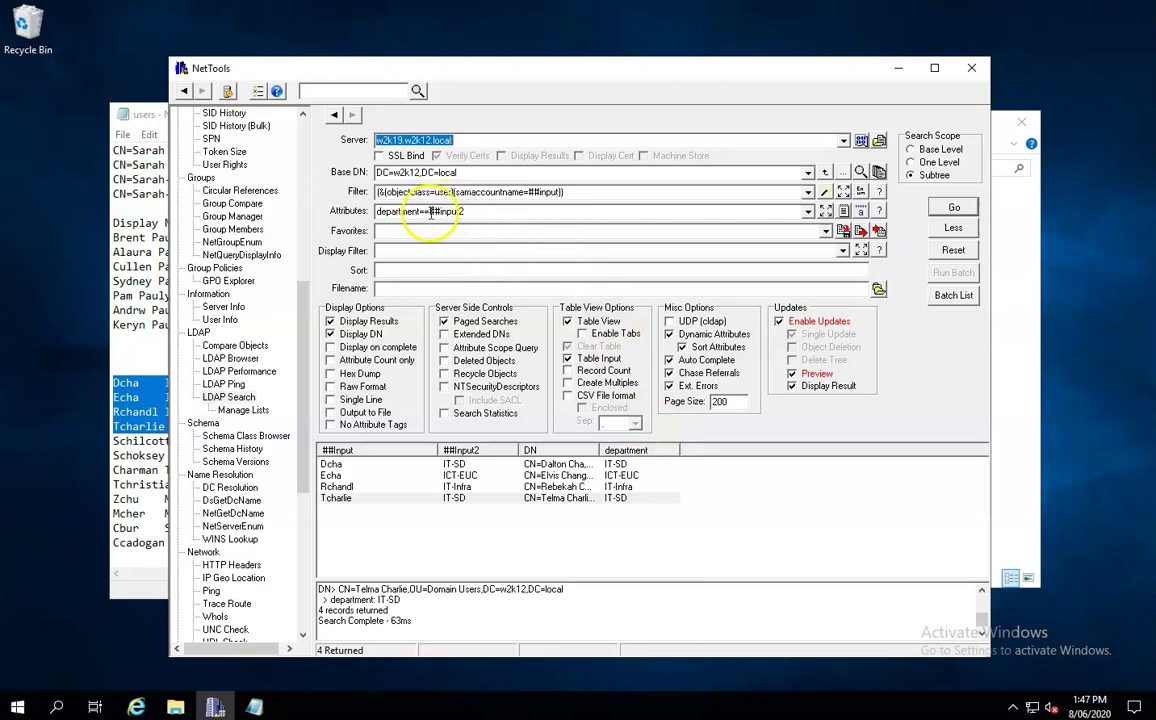
- Disable updates and rerun the search with the department==##input2 entry still in place
left_click(822, 323)
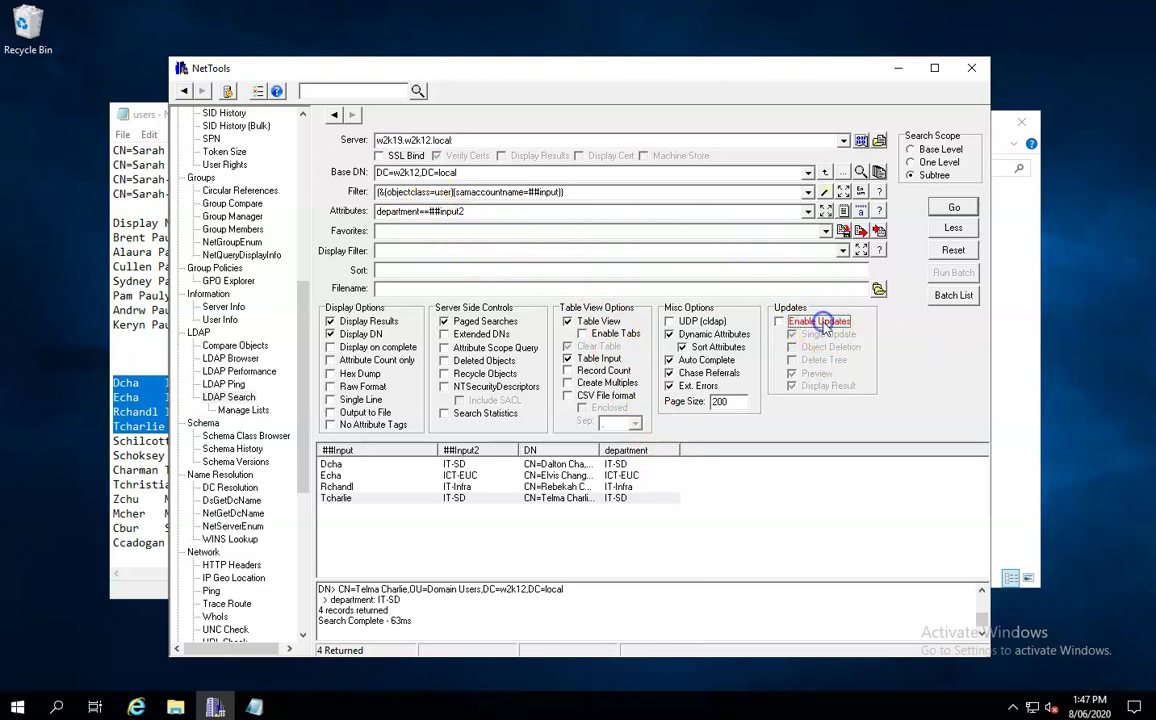
double_click(420, 212)
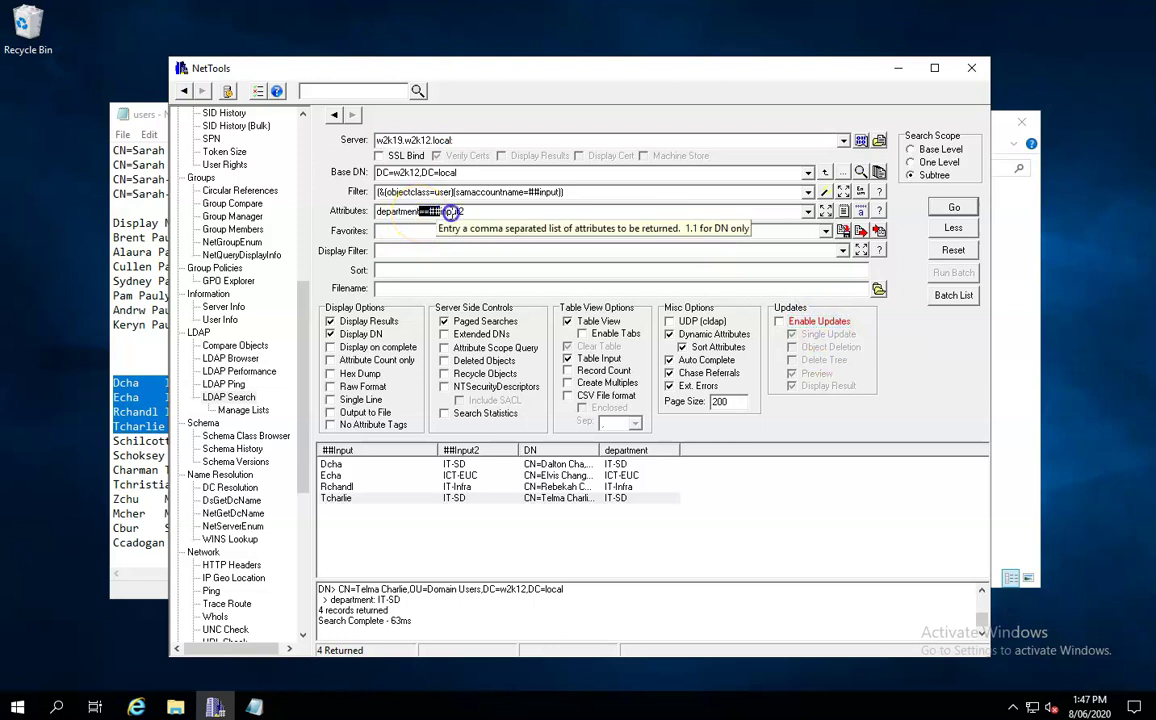
double_click(466, 210)
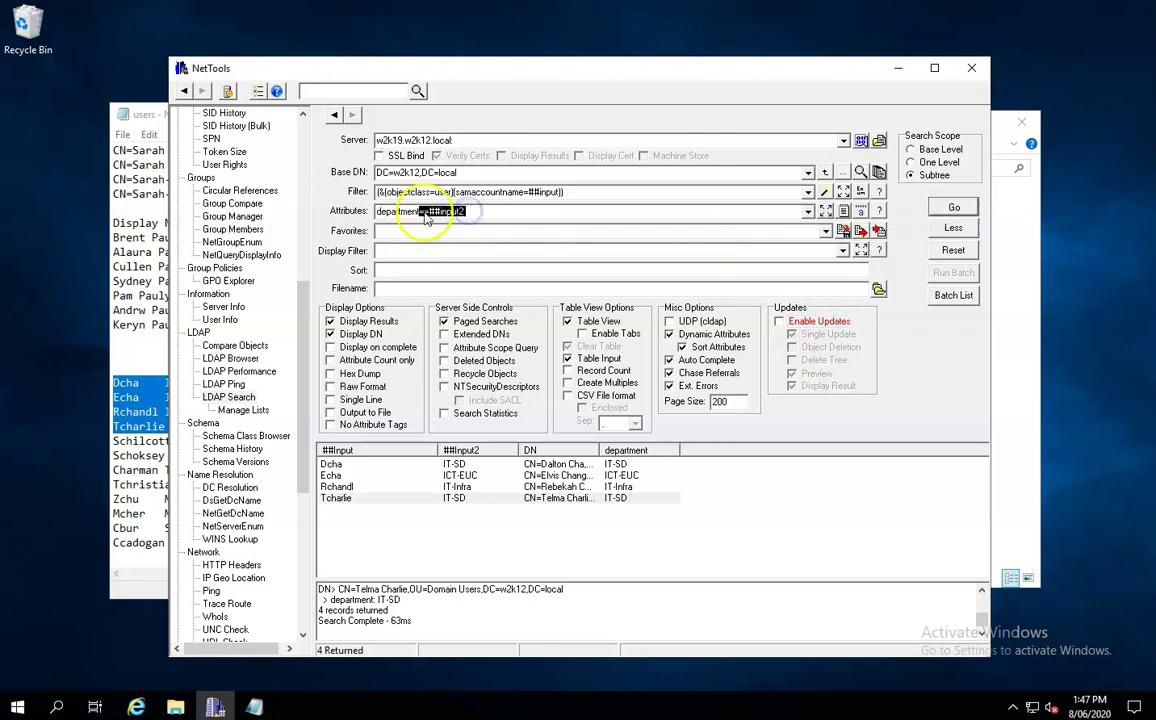
left_click(954, 207)
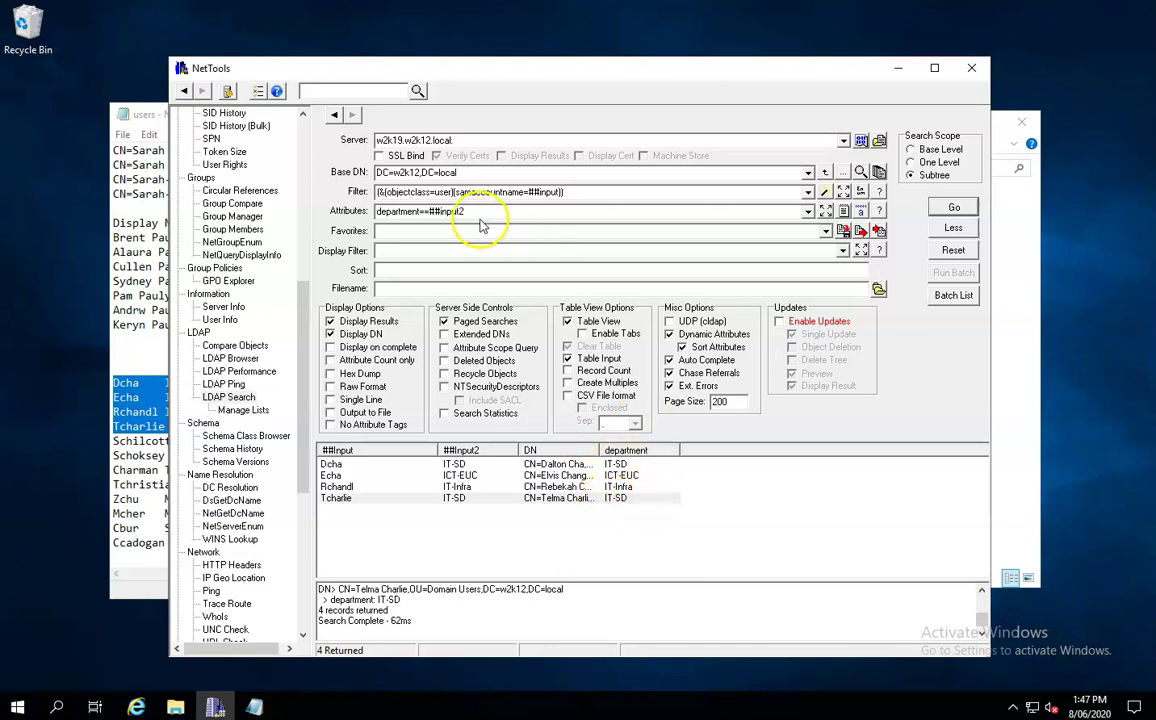
- Remove ==##input2 from the attribute entry so only department is requested, and rerun the search
left_click(422, 211)
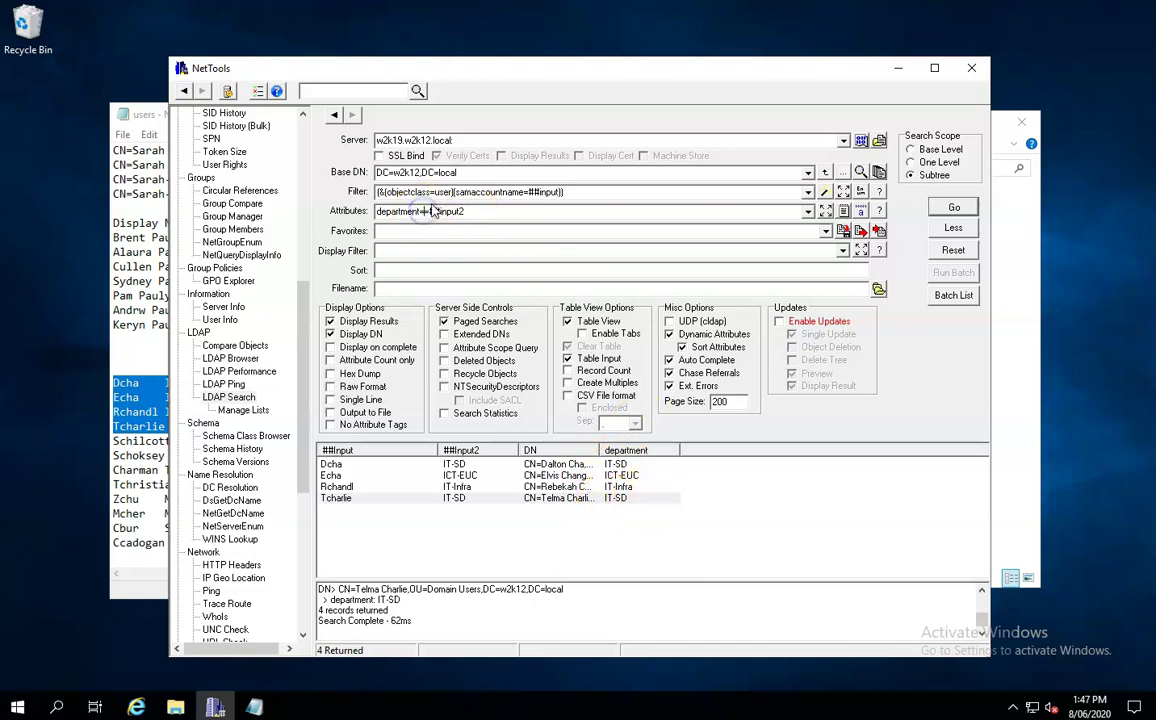
double_click(422, 211)
double_click(484, 211)
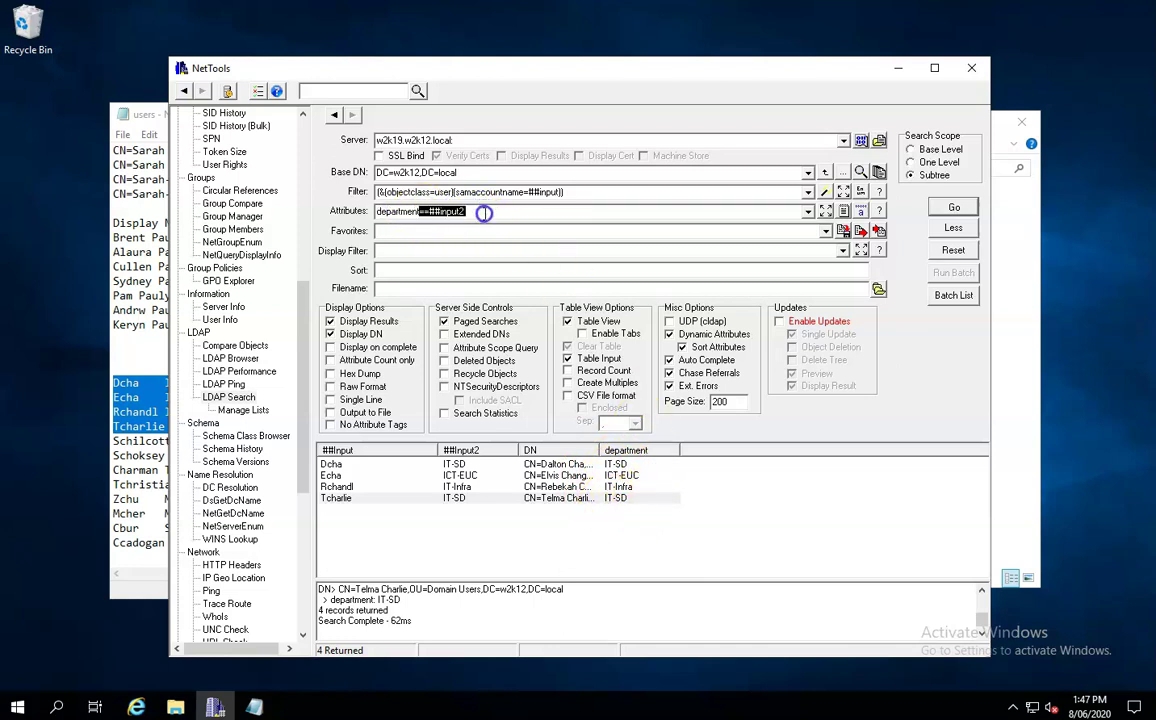
key("BackSpace")
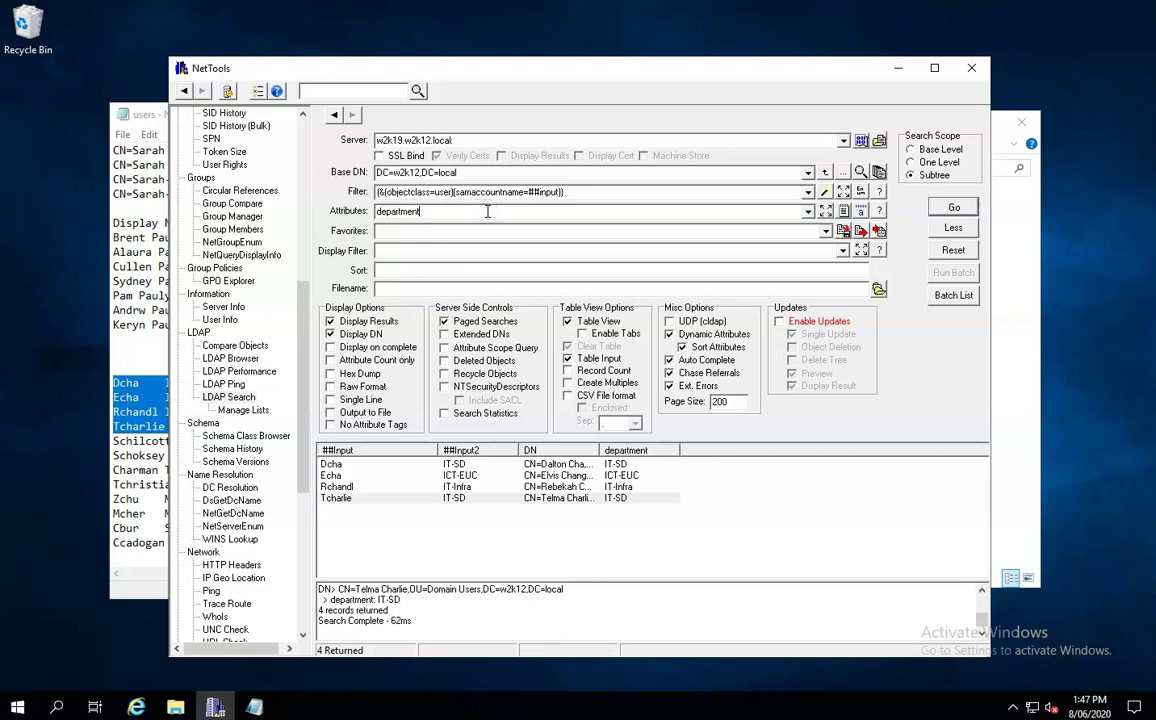
left_click(955, 207)
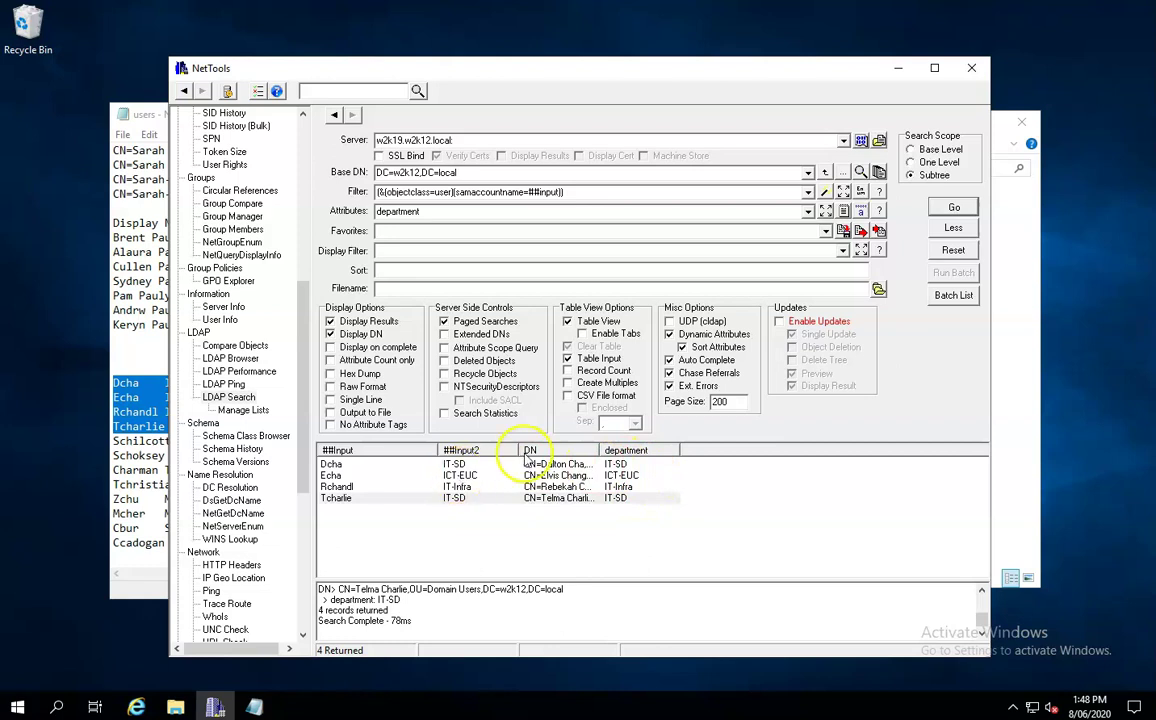
left_click(451, 212)
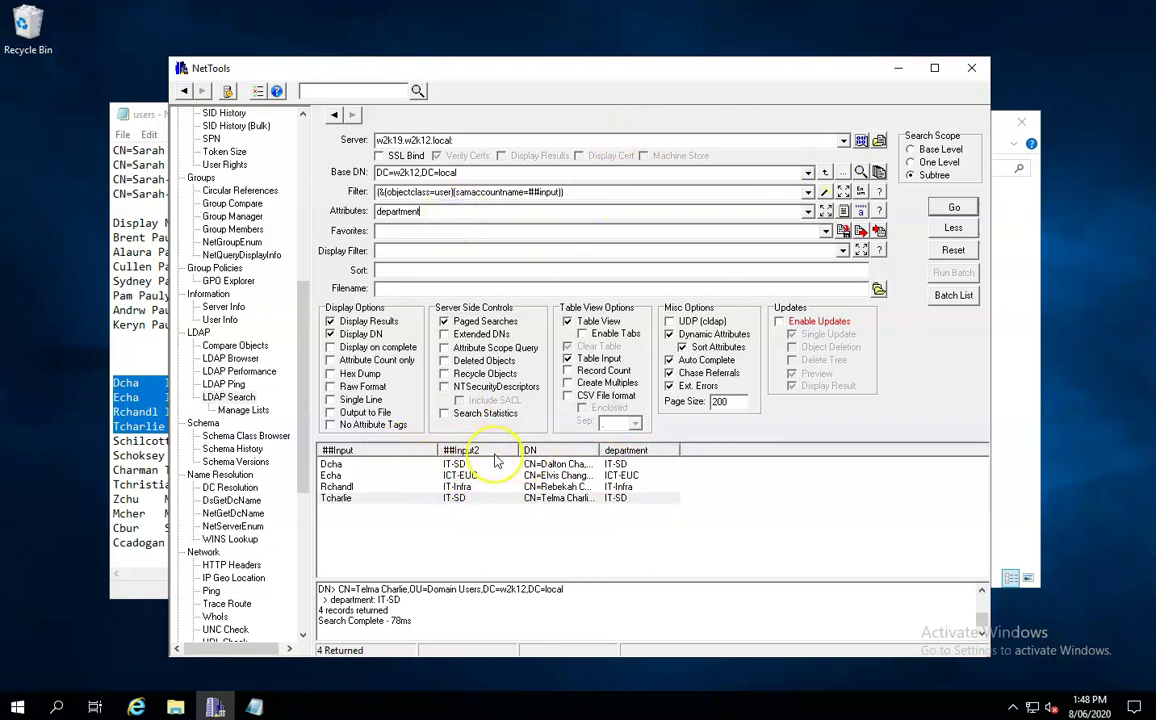
- Switch to the users file in Notepad to check the account and department list, and return to NetTools
left_click(142, 400)
left_click(205, 383)
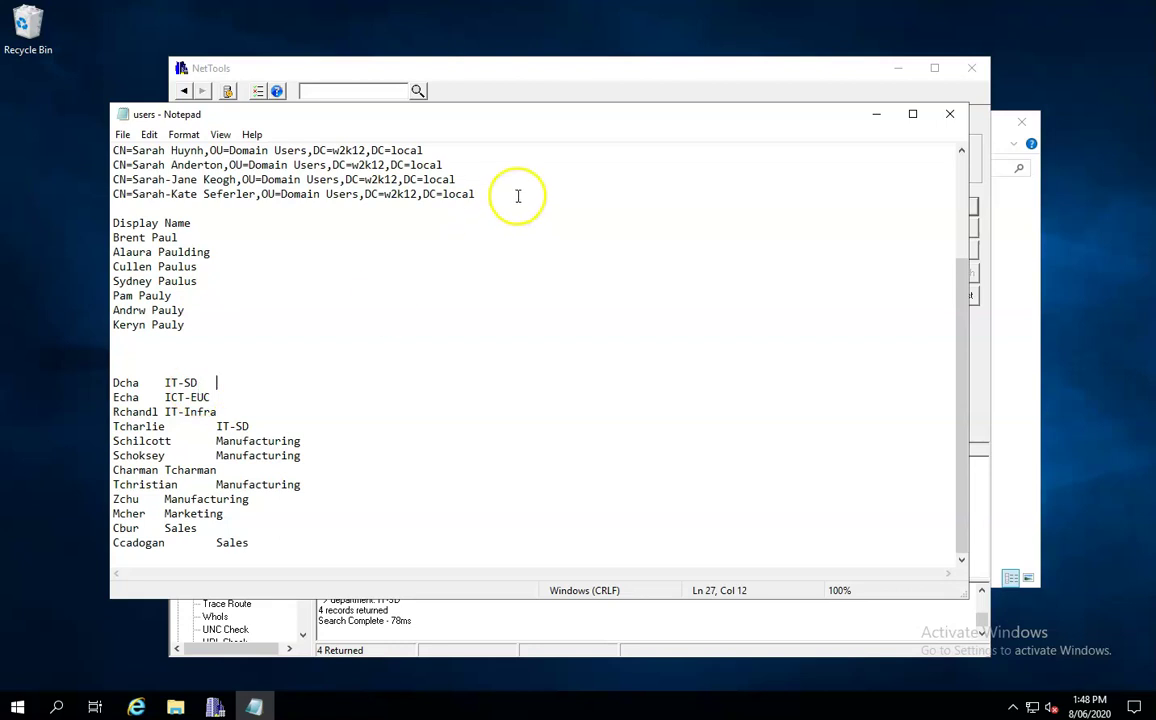
left_click(632, 68)
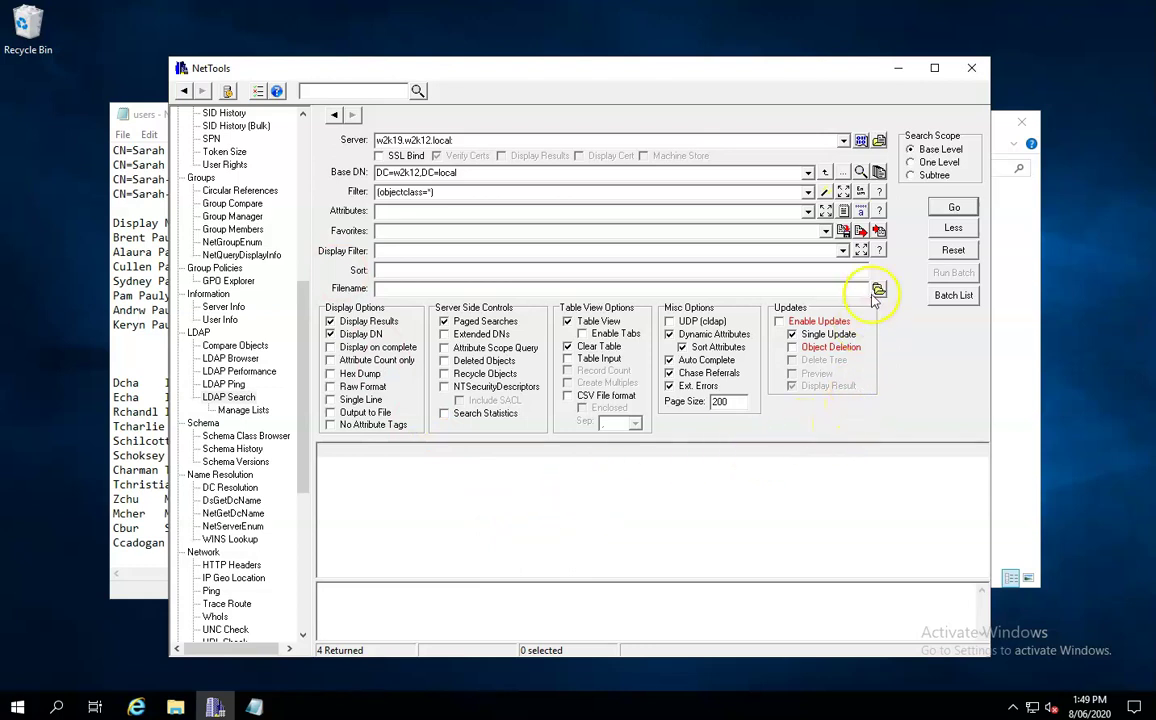
- Set the search scope to Subtree and run the search on DC=w2k12,DC=local with the filter (objectclass=*)
left_click(928, 176)
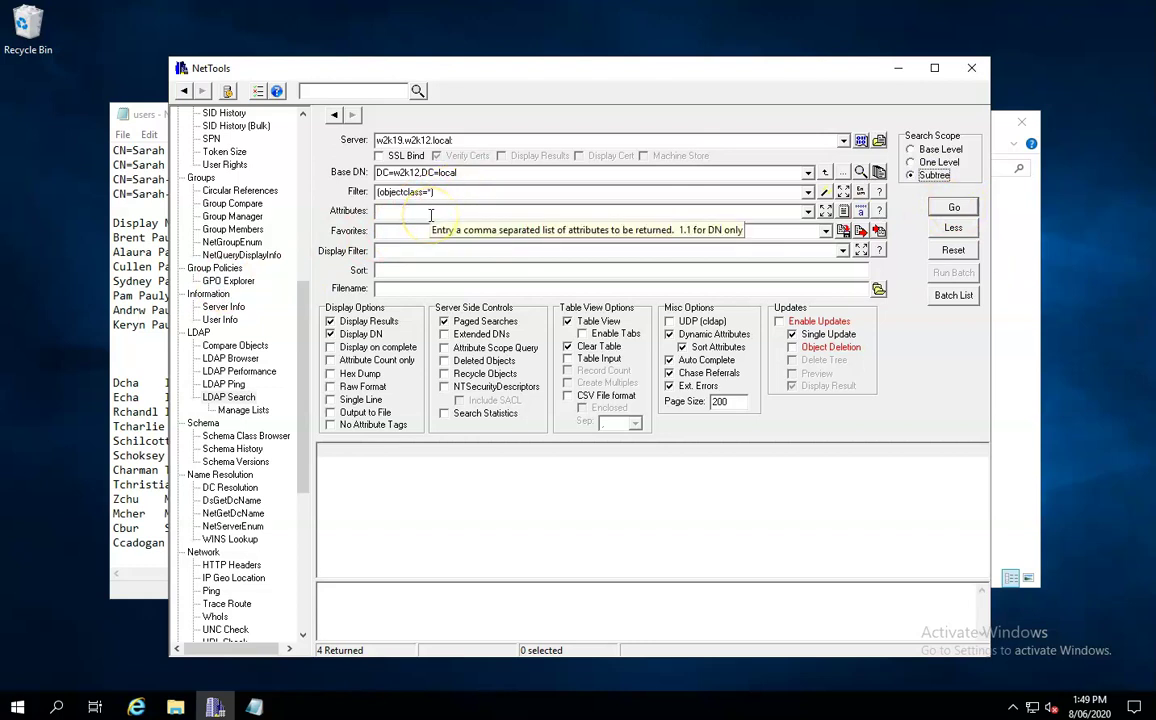
left_click(457, 193)
key("BackSpace")
key("BackSpace")
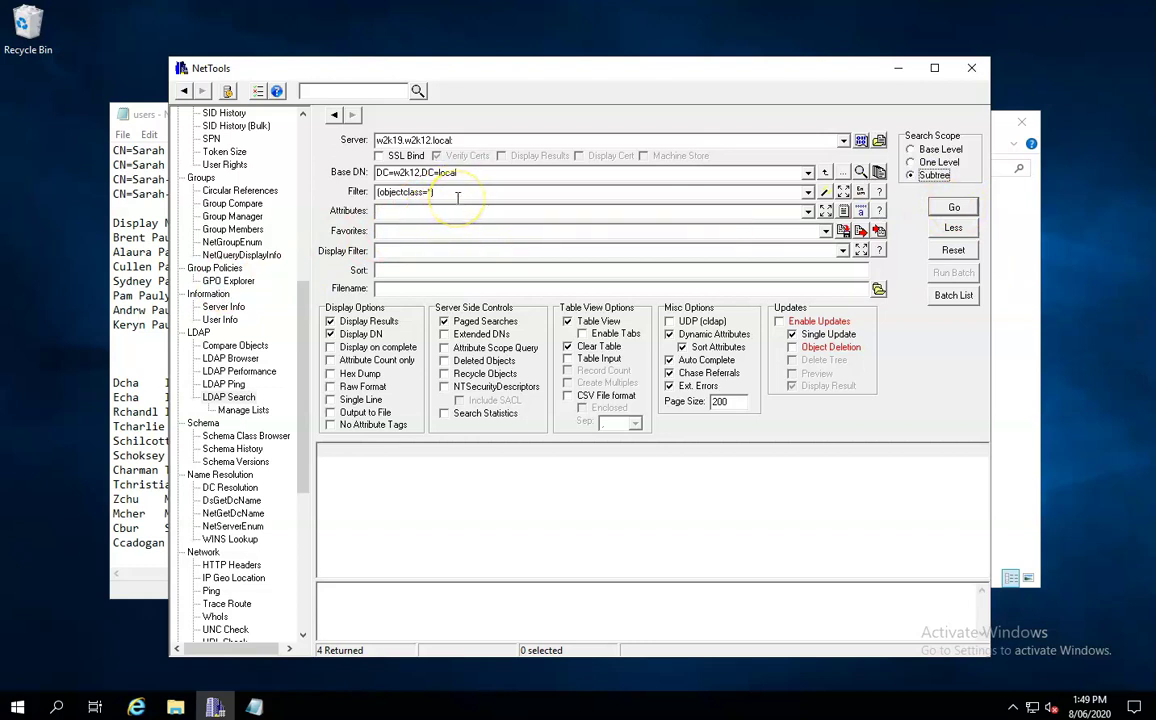
left_click(955, 210)
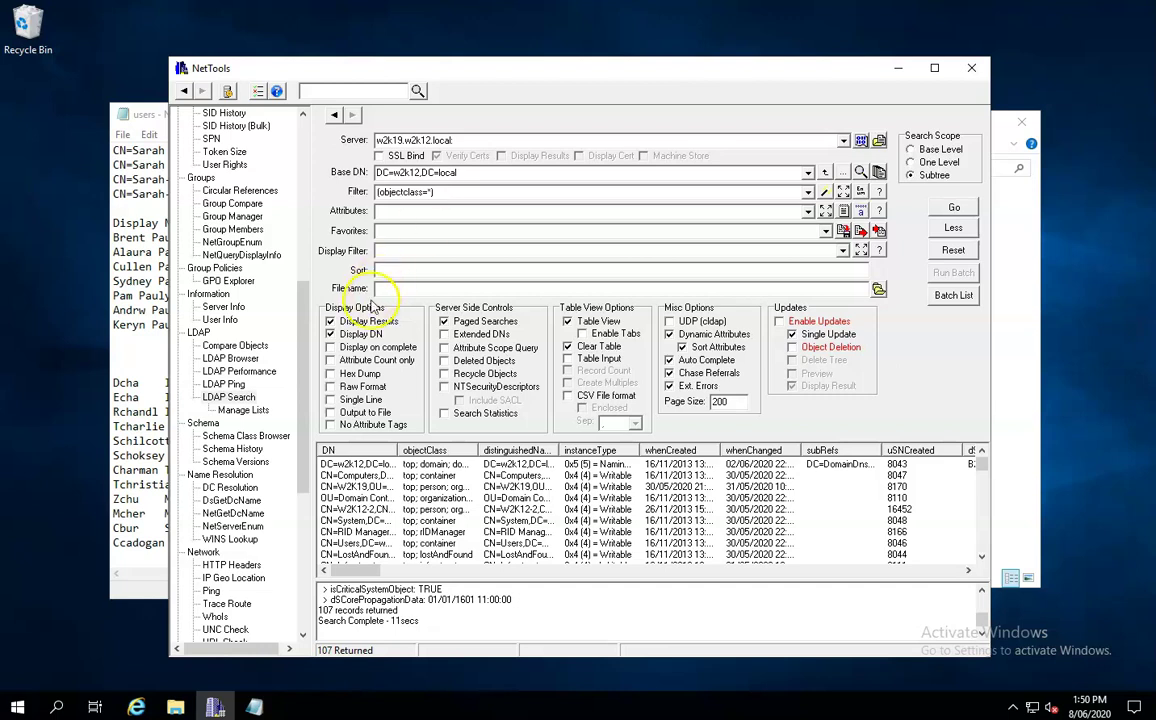
- Rerun the search with Display Results turned off, and turn Display Results back on
left_click(954, 207)
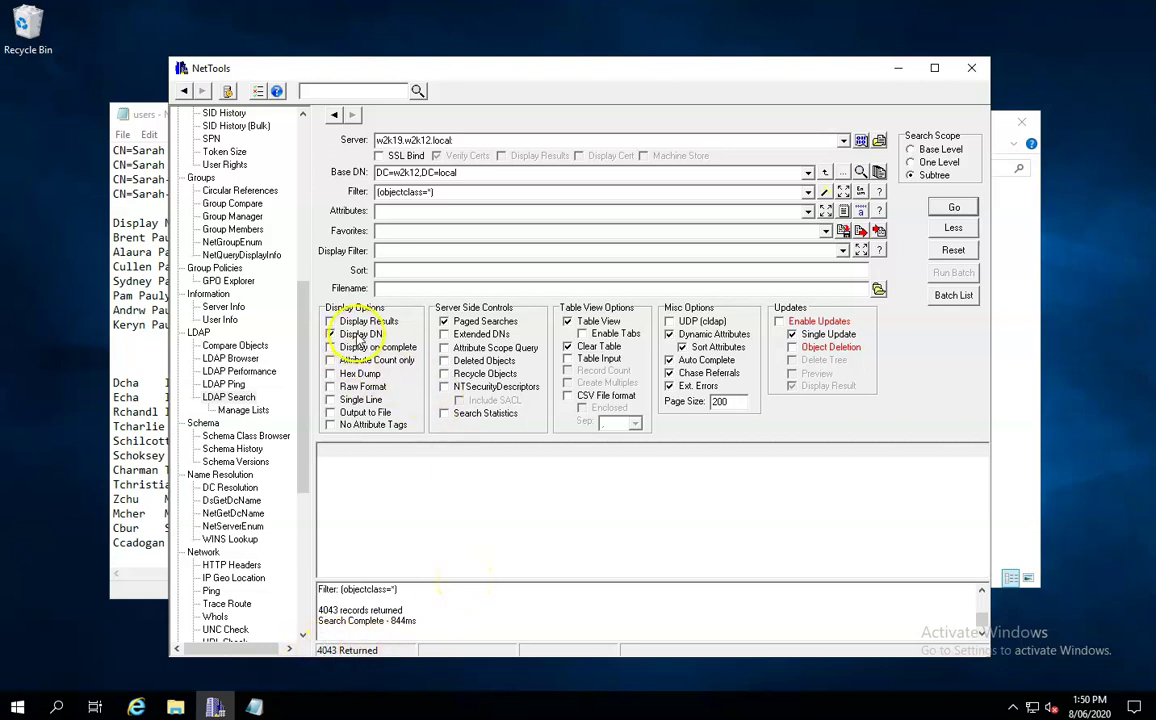
left_click(333, 321)
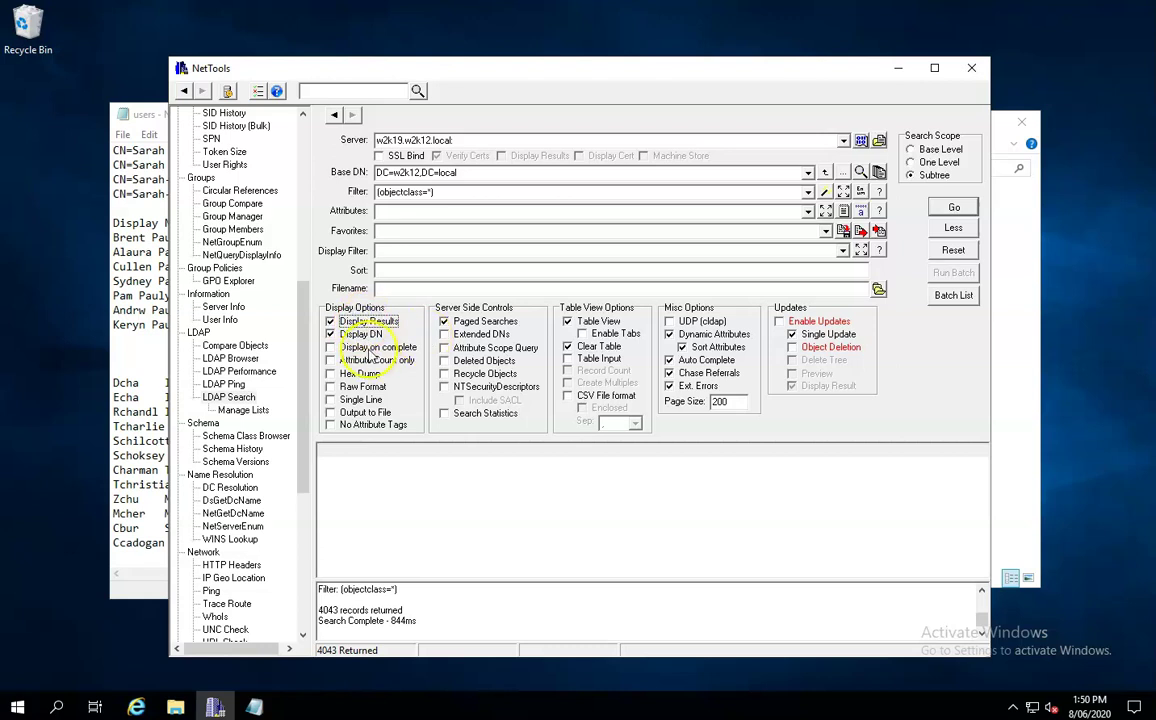
- Run the search for only the name attribute, and rerun it with Display on complete enabled
left_click(440, 210)
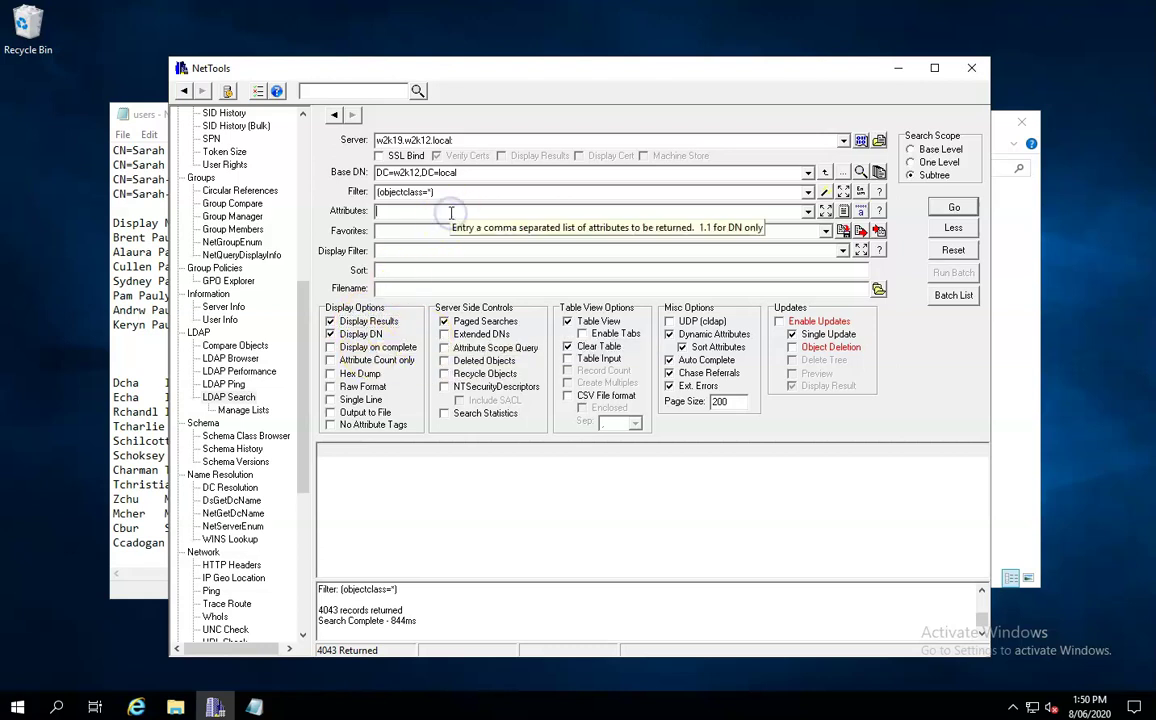
type("name")
key("Return")
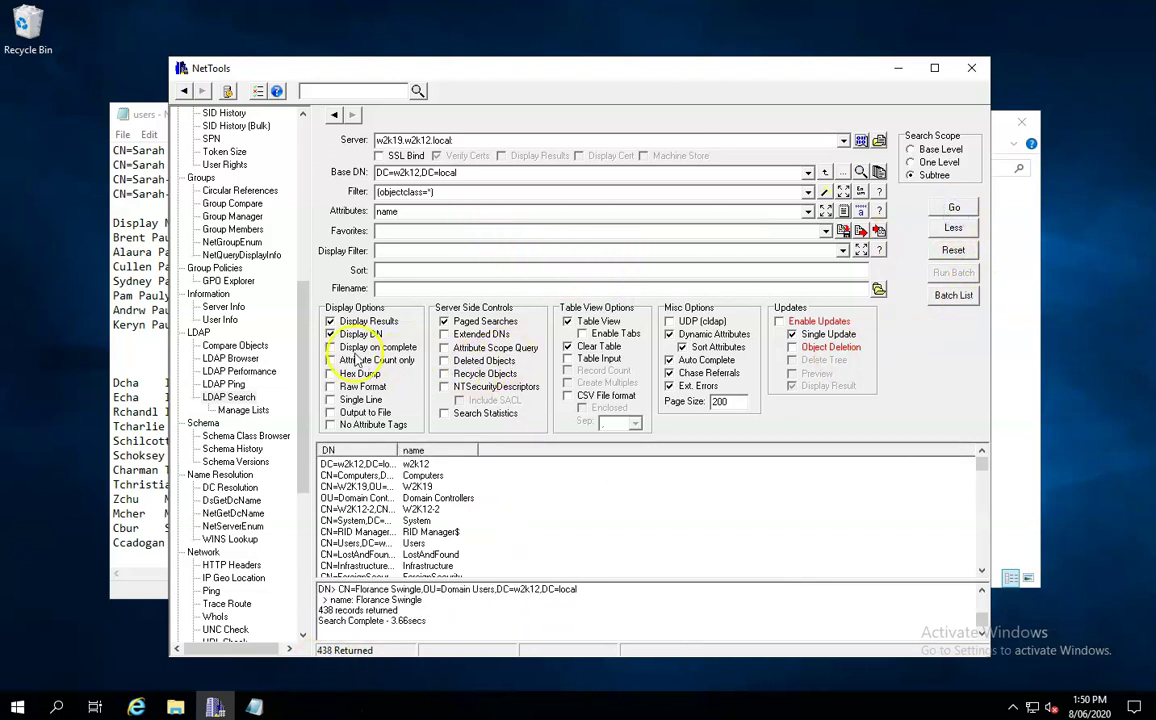
left_click(352, 347)
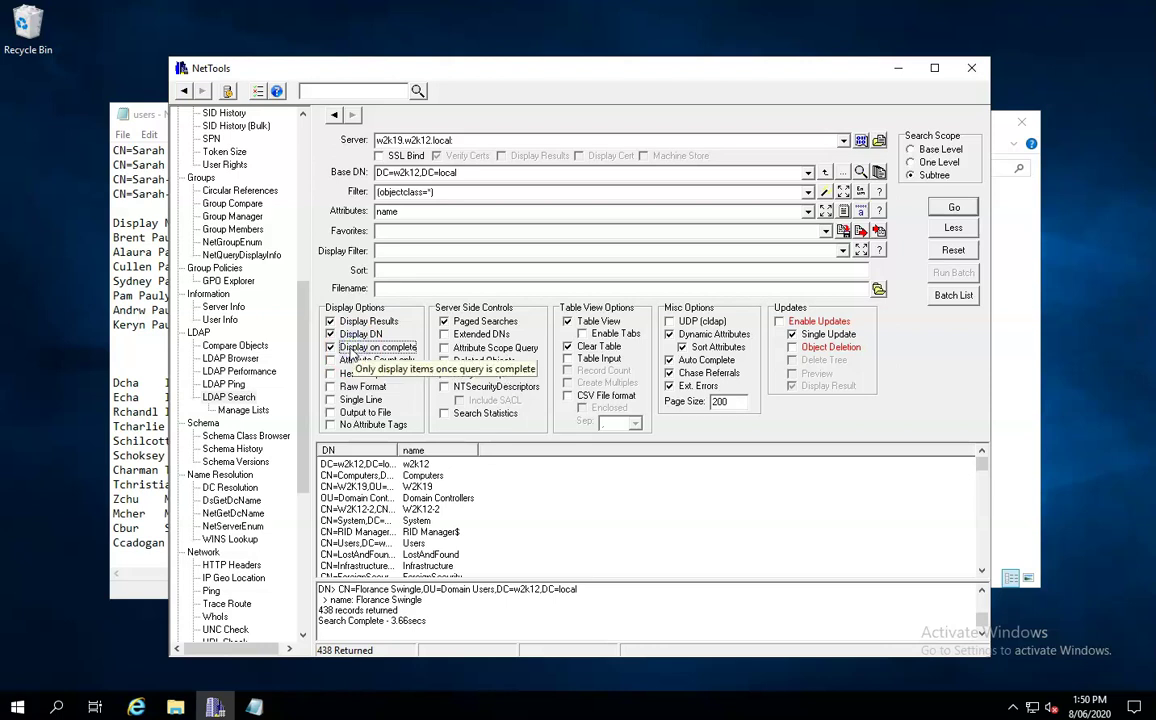
left_click(954, 207)
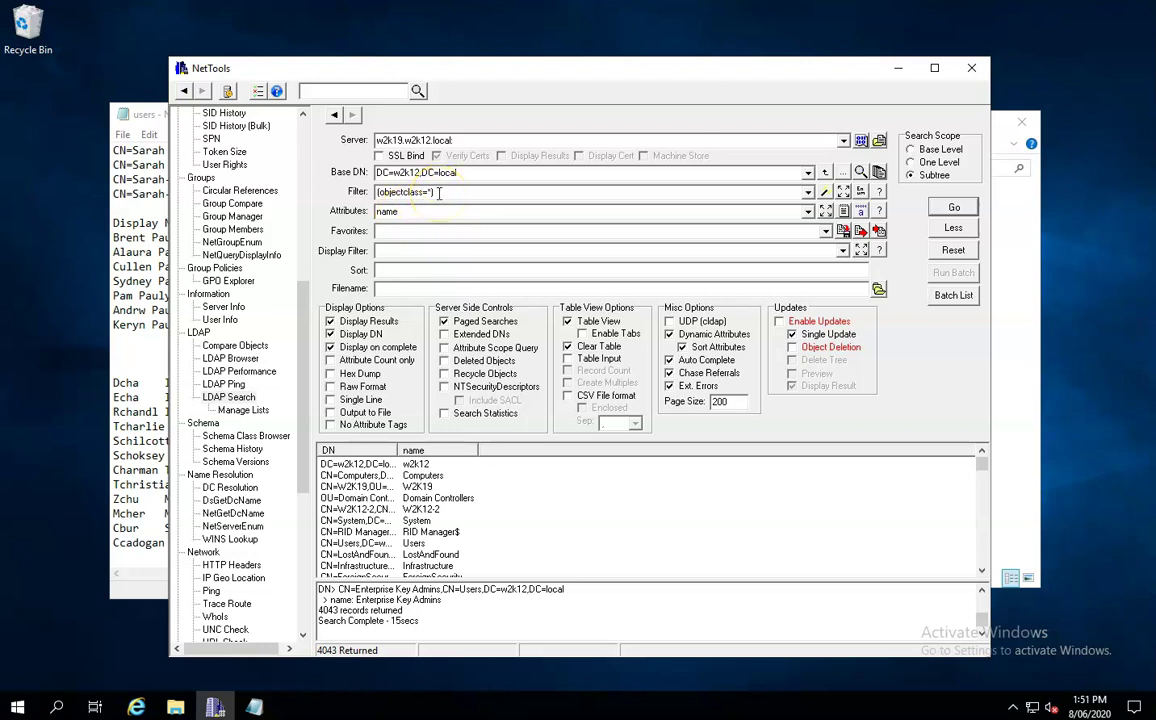
- Examine the list of static and dynamic attribute decodes, and close it
left_click(412, 211)
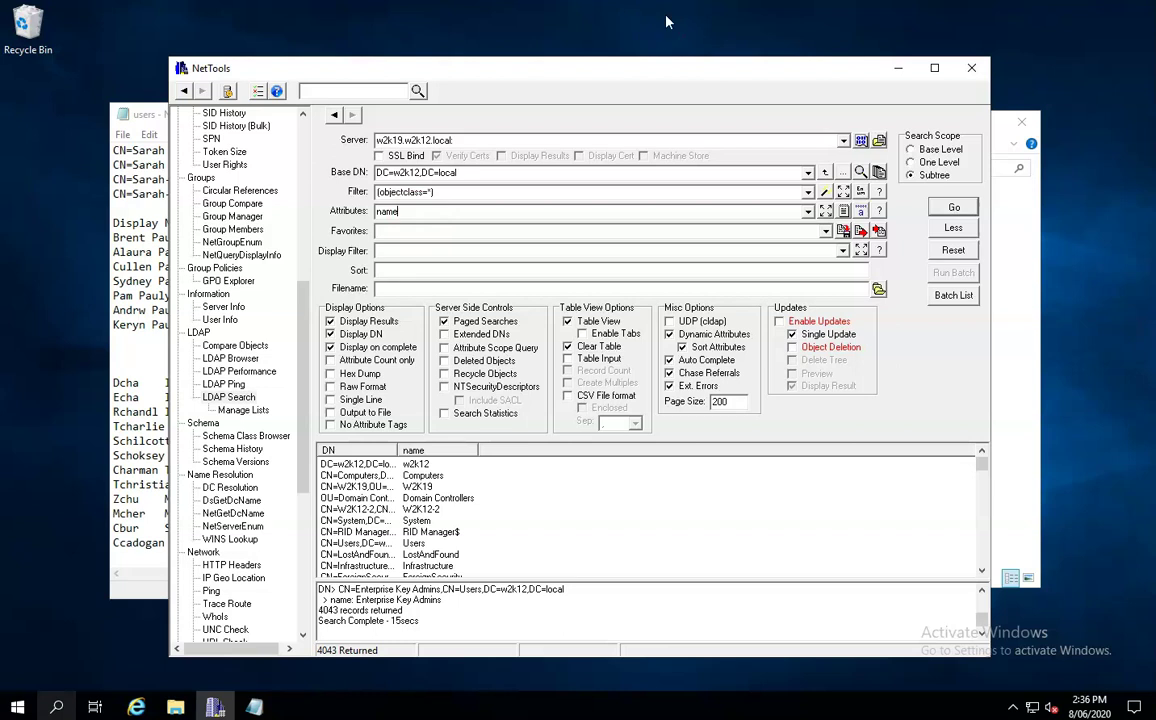
left_click(476, 214)
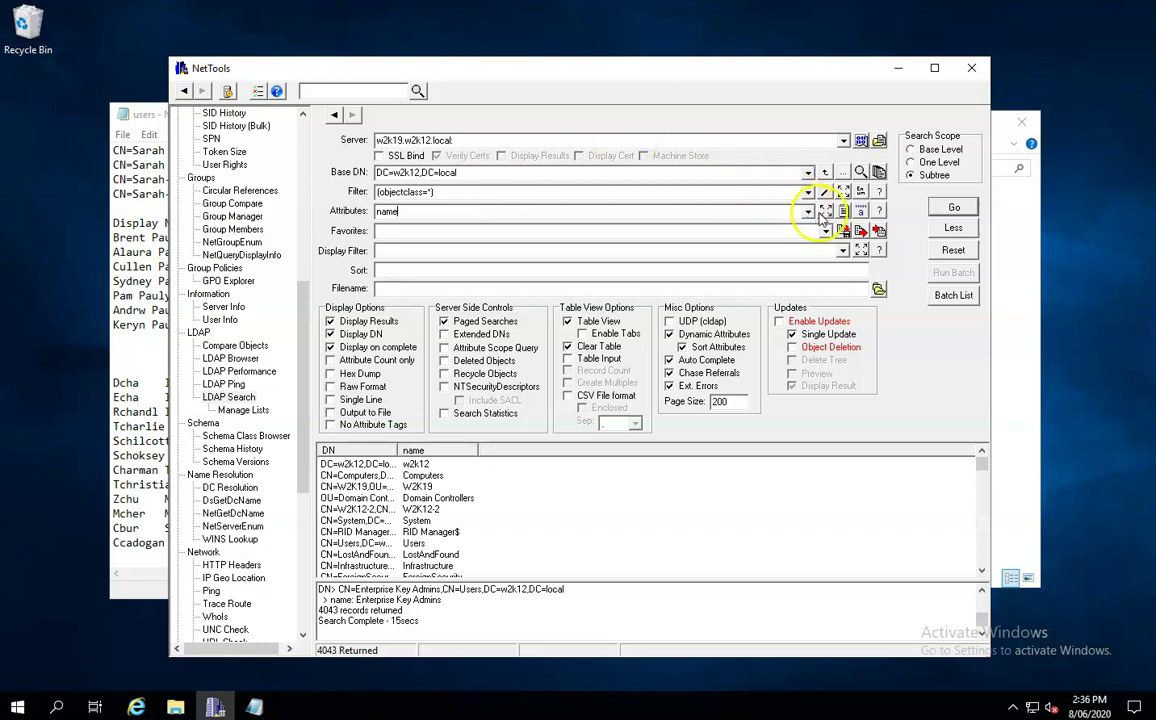
left_click(860, 211)
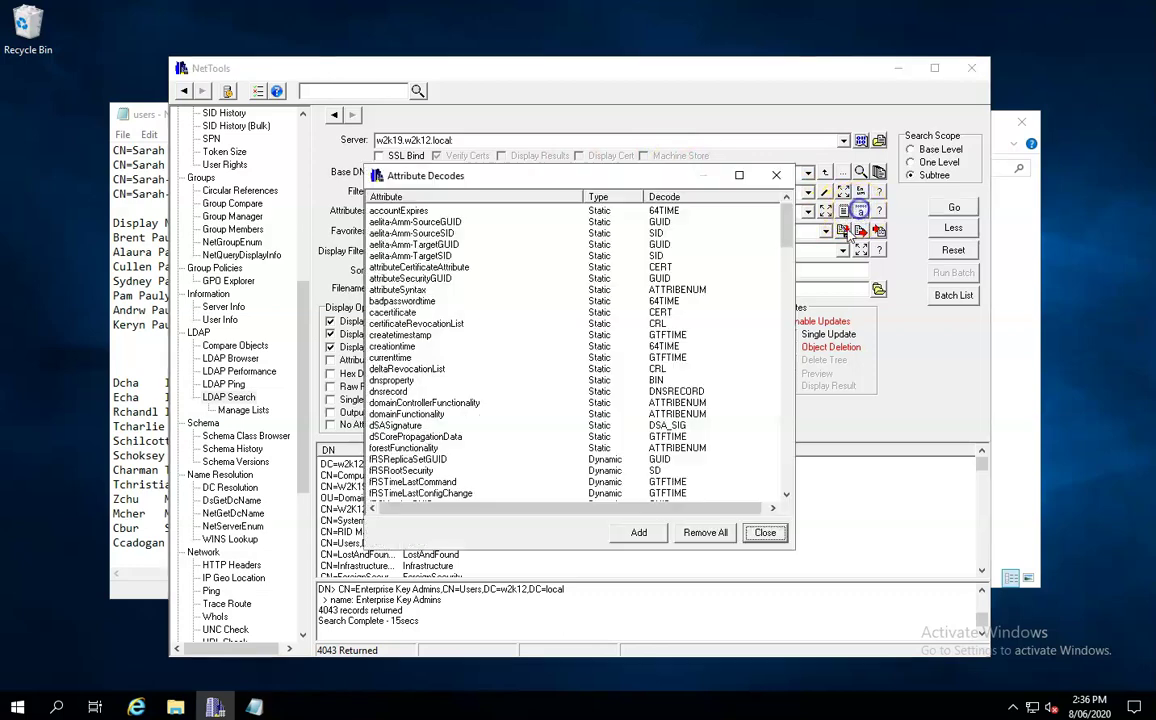
left_click(782, 222)
left_click_drag(782, 222, 788, 458)
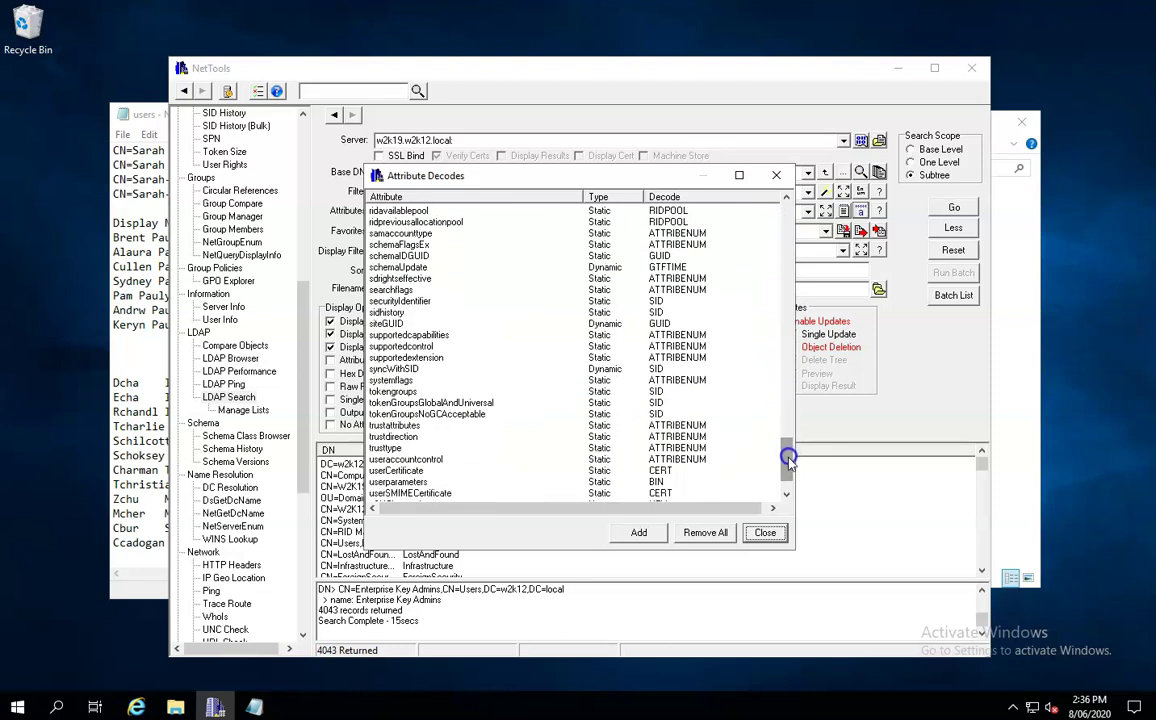
left_click(597, 392)
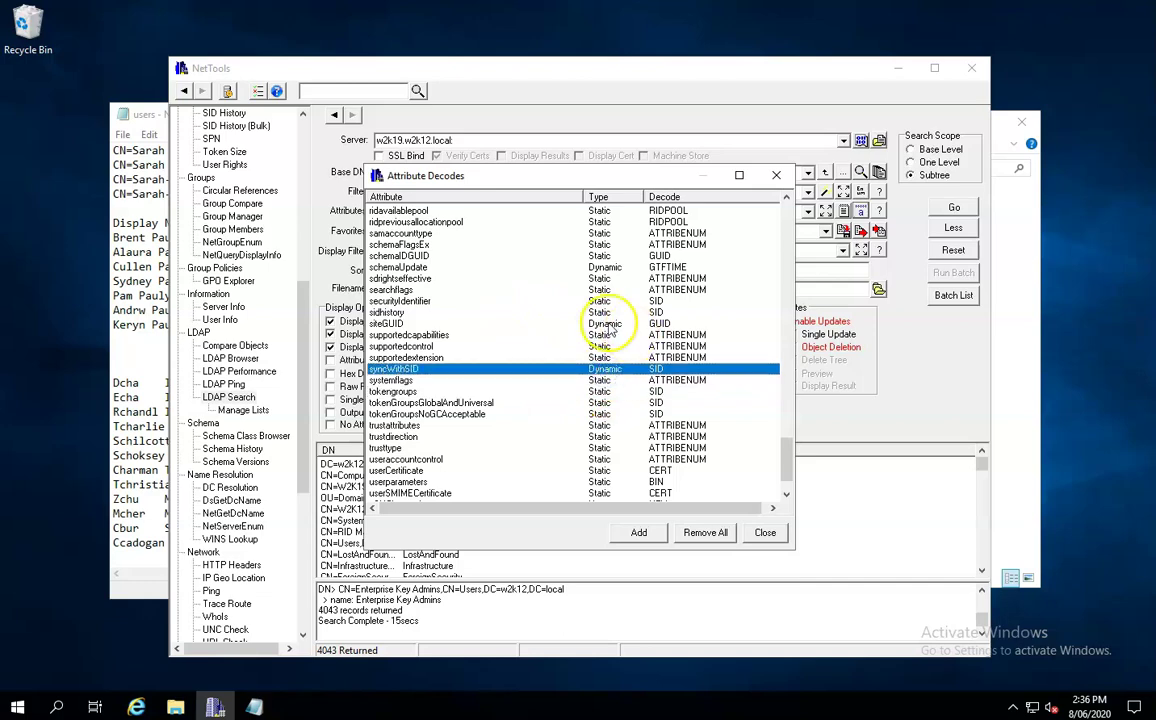
scroll(655, 358, "up", 8)
scroll(655, 358, "up", 15)
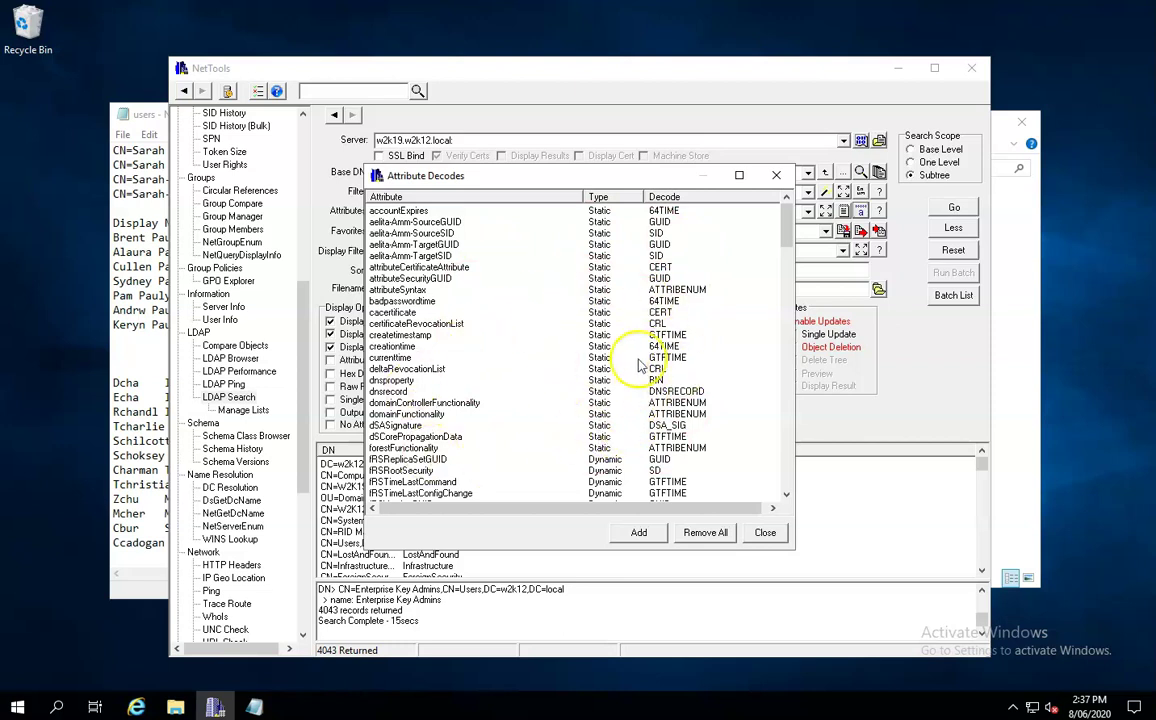
left_click(765, 533)
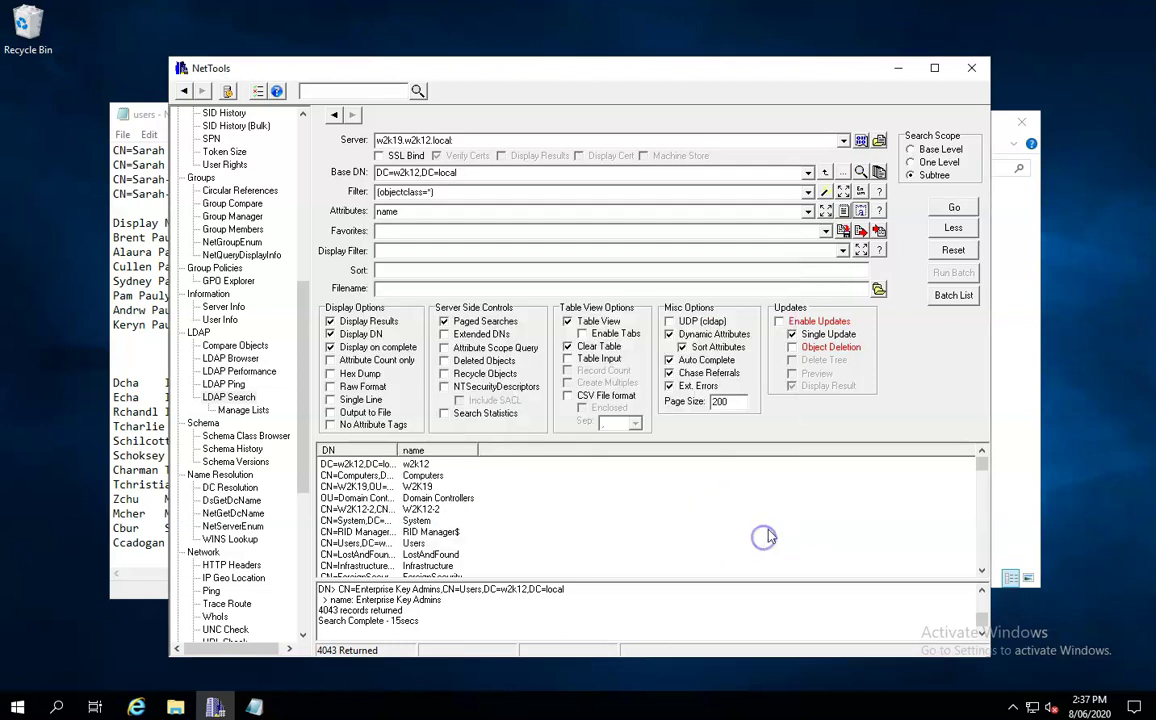
- Set the attribute entry to name;bin, run the search, and disable Display on complete
left_click(417, 213)
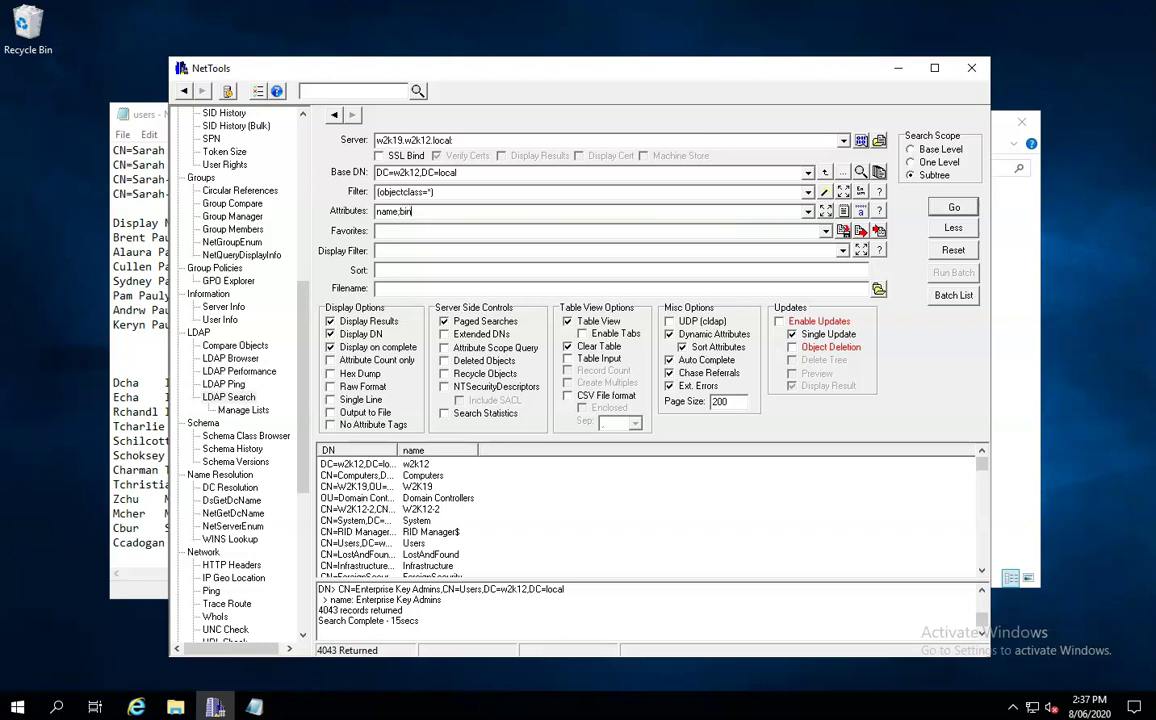
key("Return")
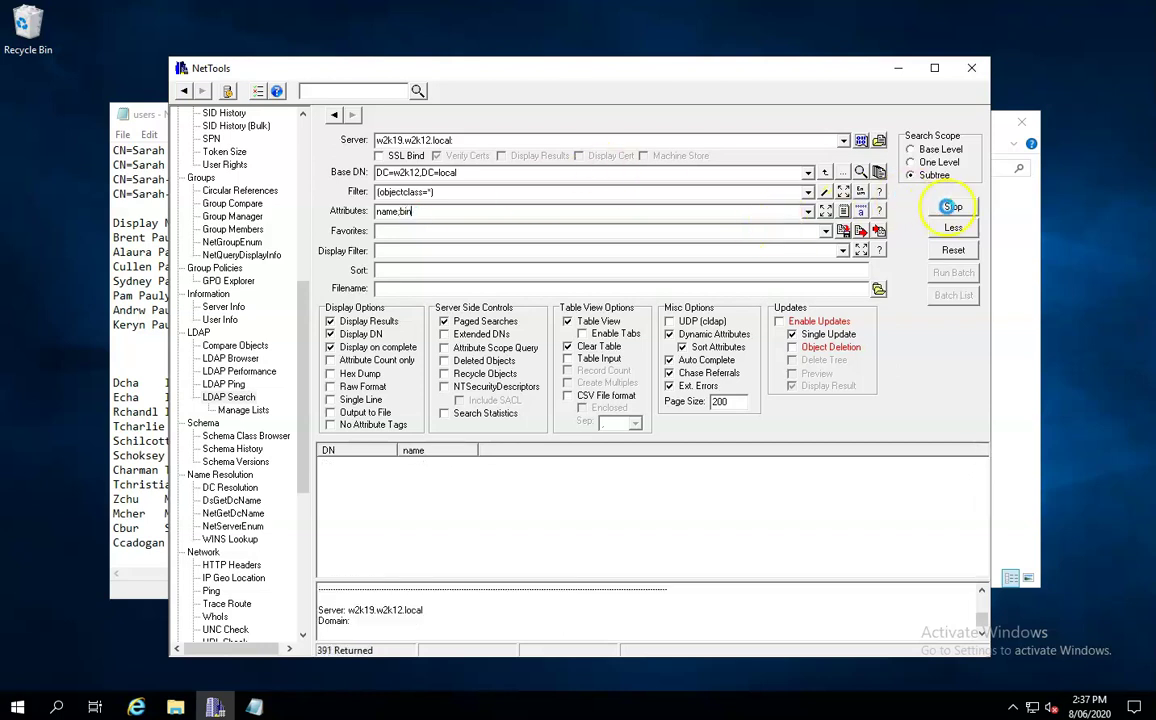
left_click(330, 347)
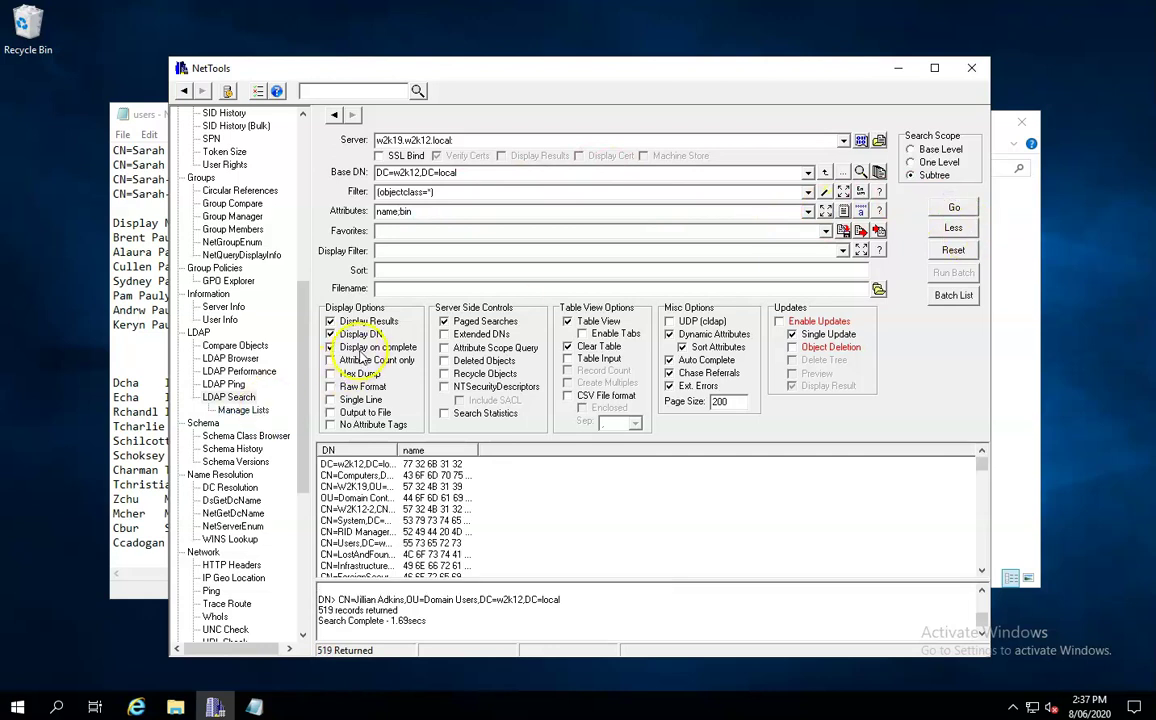
- Set the Base DN to OU=Groups,DC=w2k12,DC=local, rerun the search and widen the name column
left_click(829, 172)
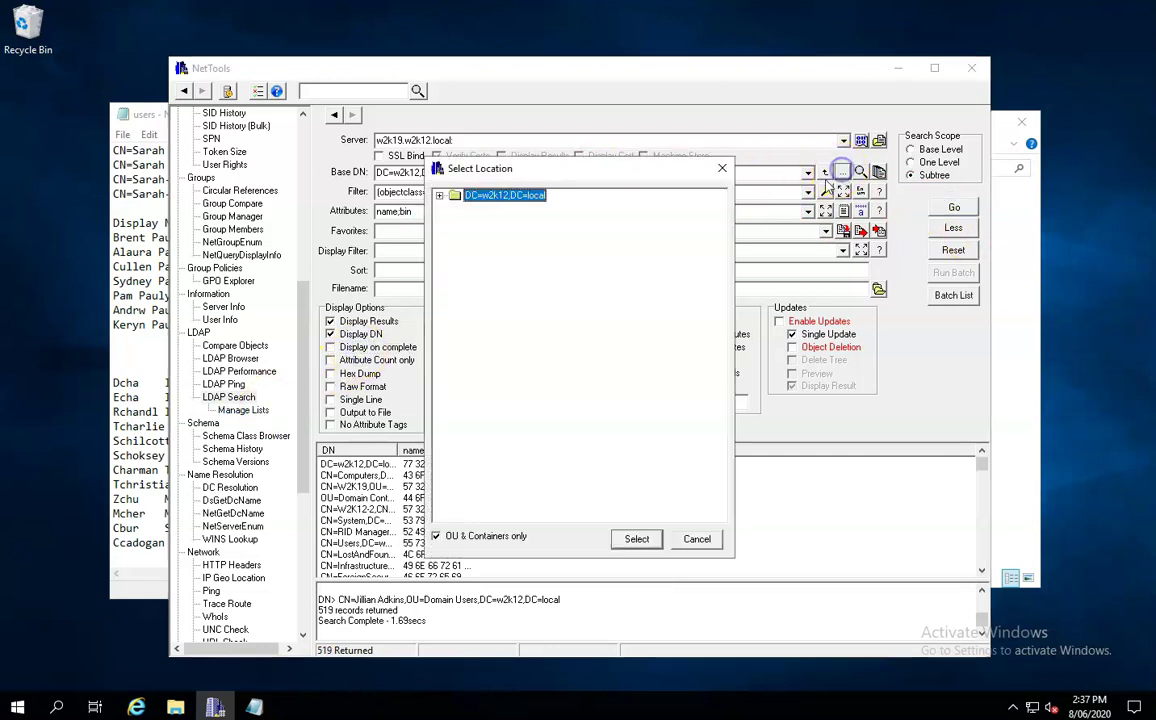
left_click(440, 196)
double_click(497, 267)
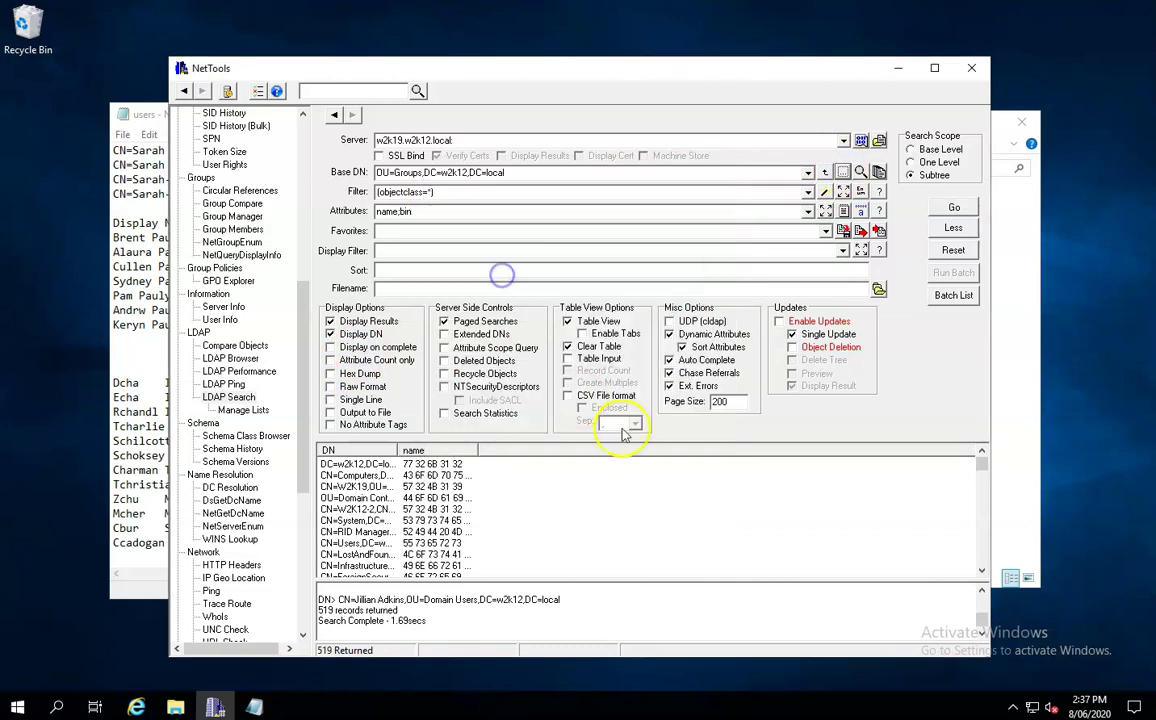
left_click(951, 208)
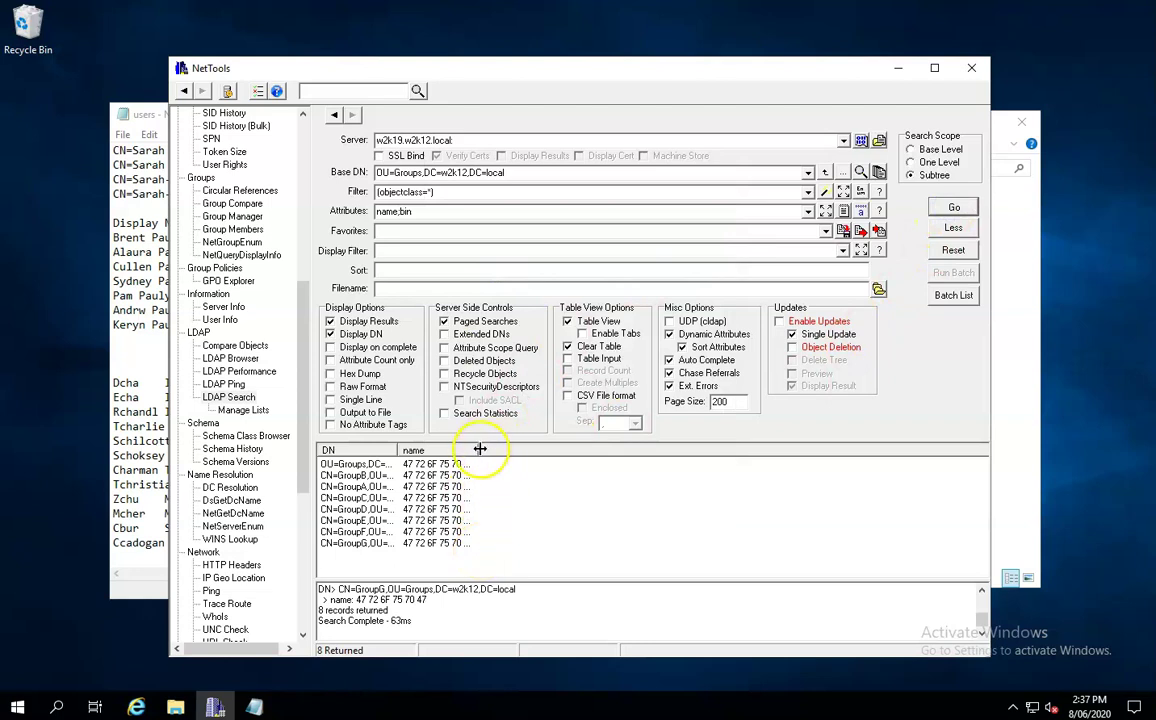
left_click_drag(529, 452, 532, 452)
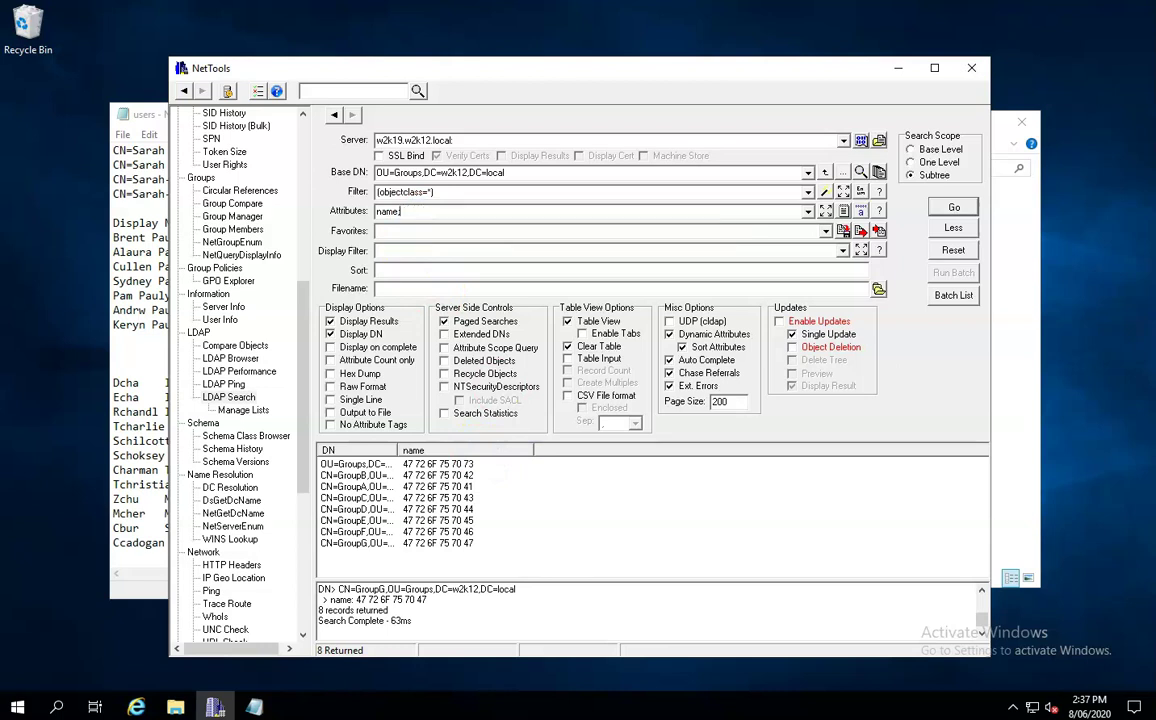
- Rerun the search with name;raw, add the whencreated attribute, and widen its column in the new results
key("Return")
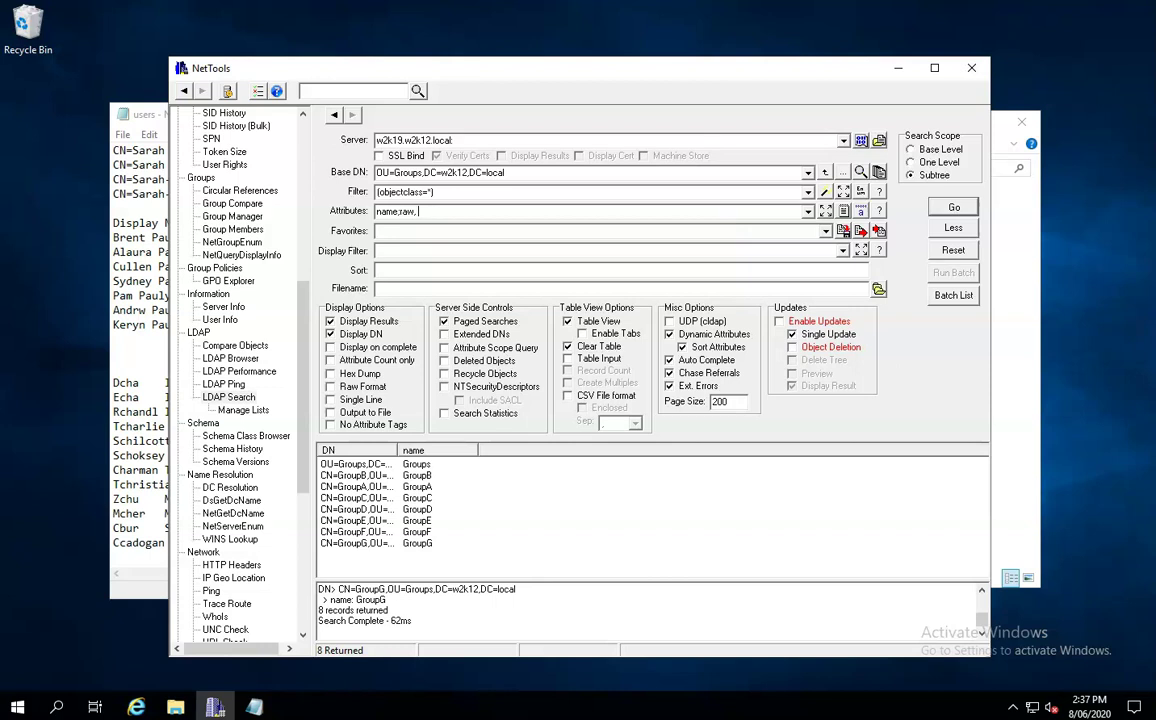
type("whencreated")
key("Return")
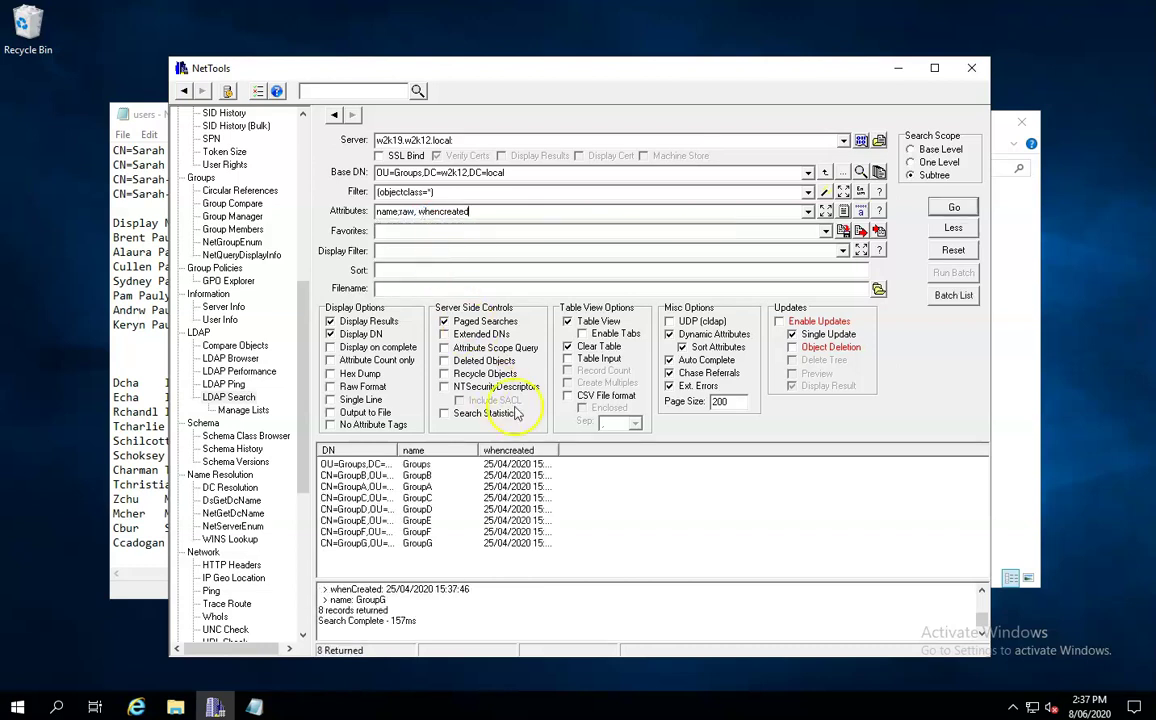
left_click_drag(559, 450, 641, 449)
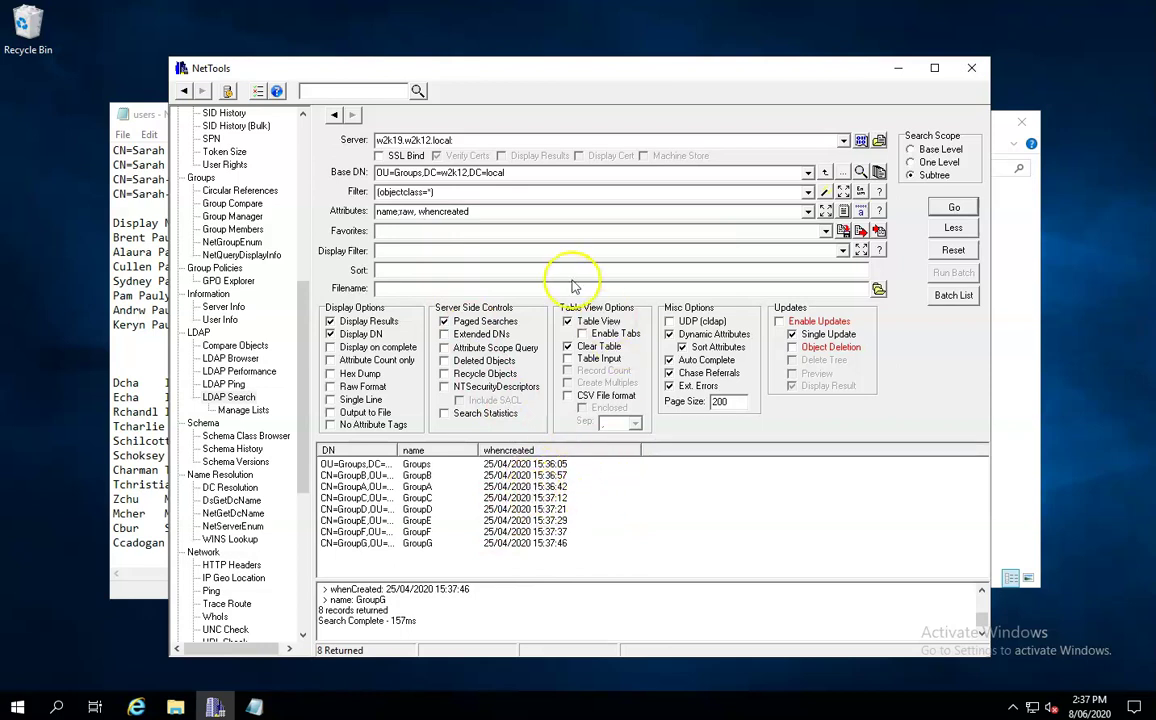
- Apply the raw decode to whencreated as whencreated;raw, rerun the search and widen the column to show full values
left_click(480, 211)
type(";")
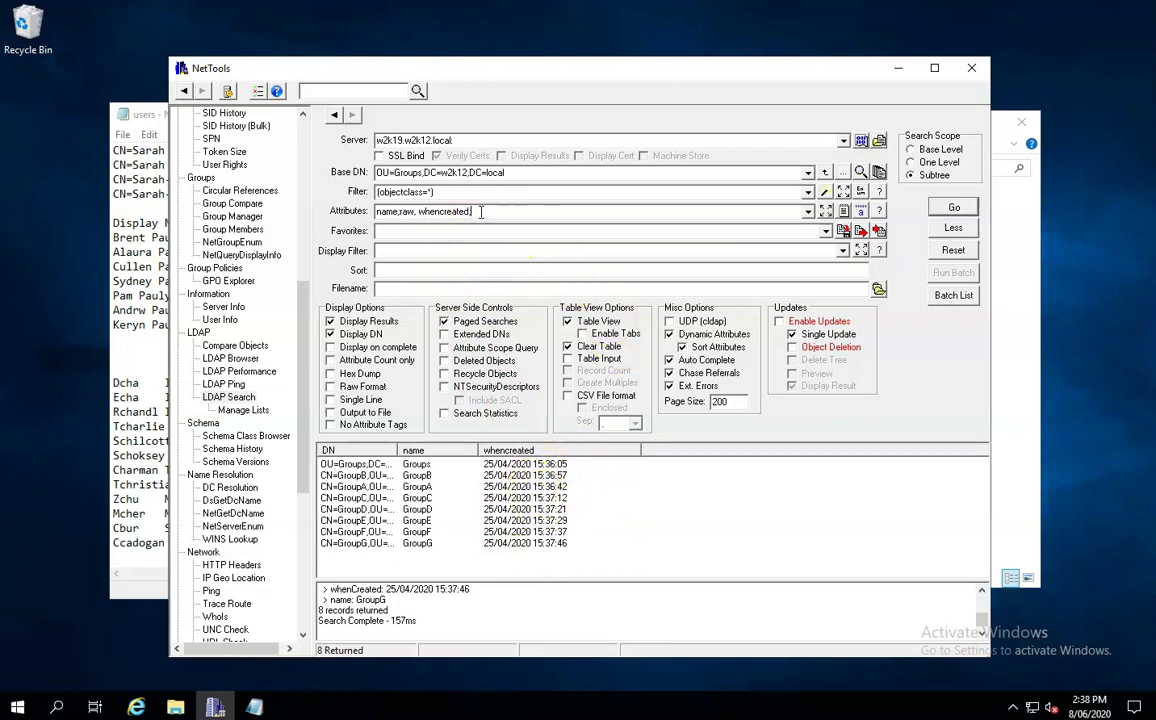
type("raw")
key("Return")
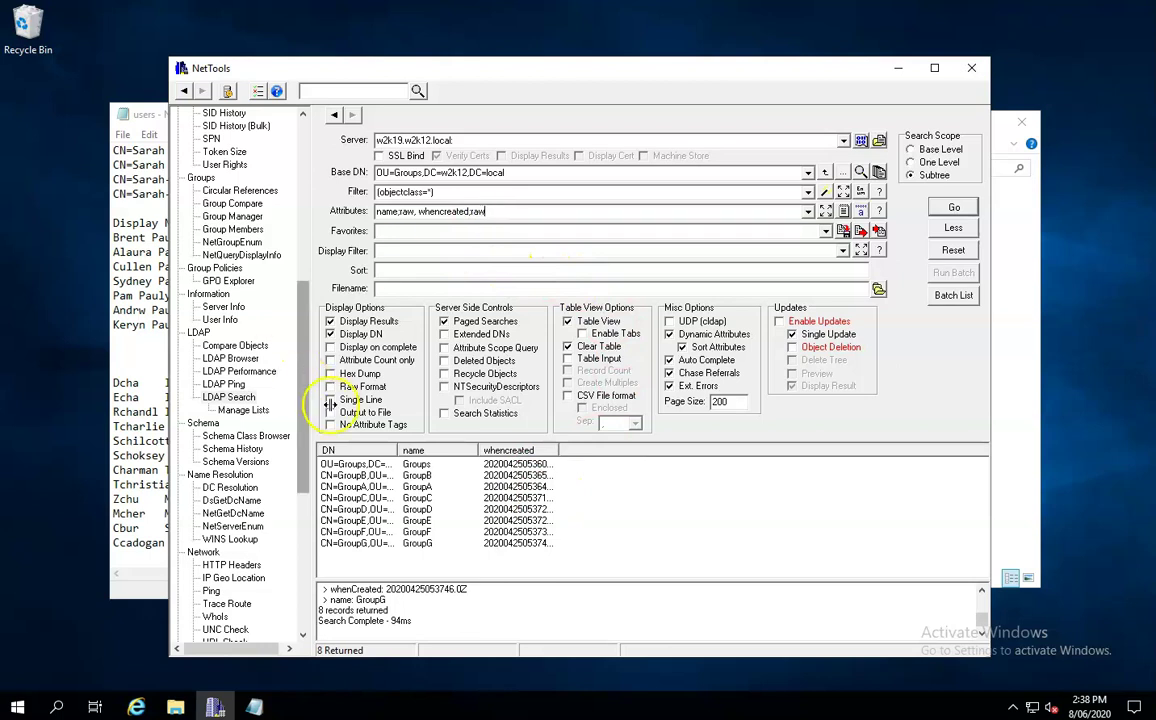
left_click_drag(560, 452, 668, 450)
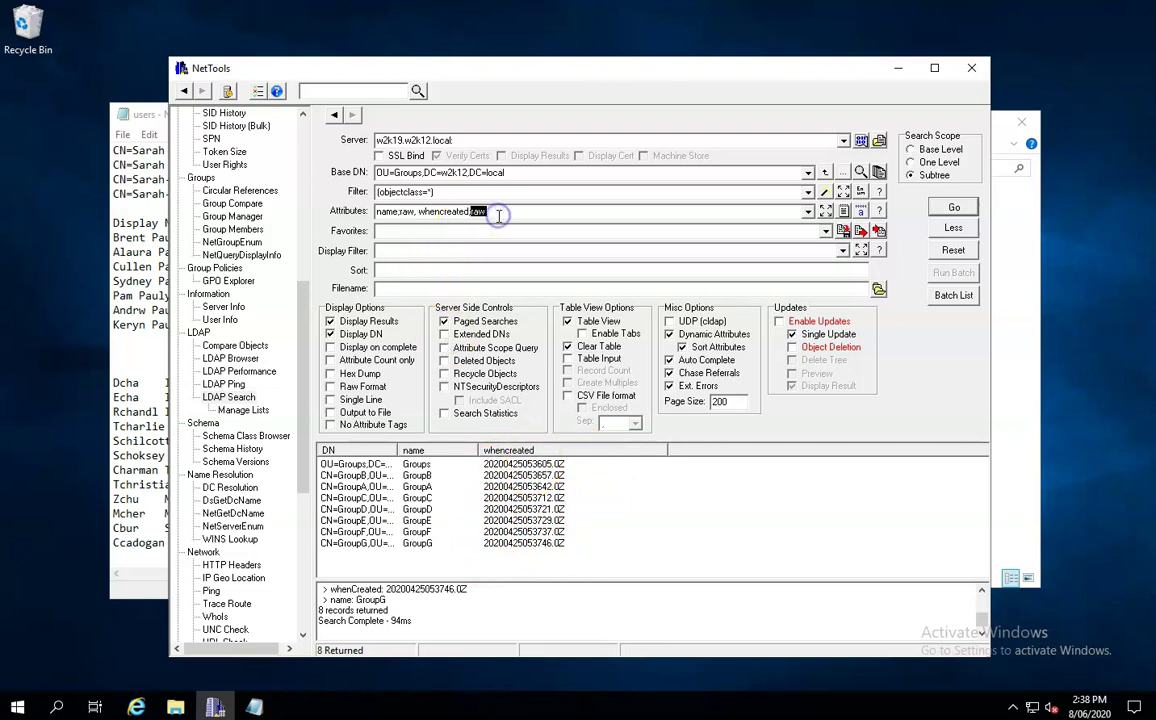
- Remove the raw decode from whencreated, rerun the search and widen the whencreated column again
key("Return")
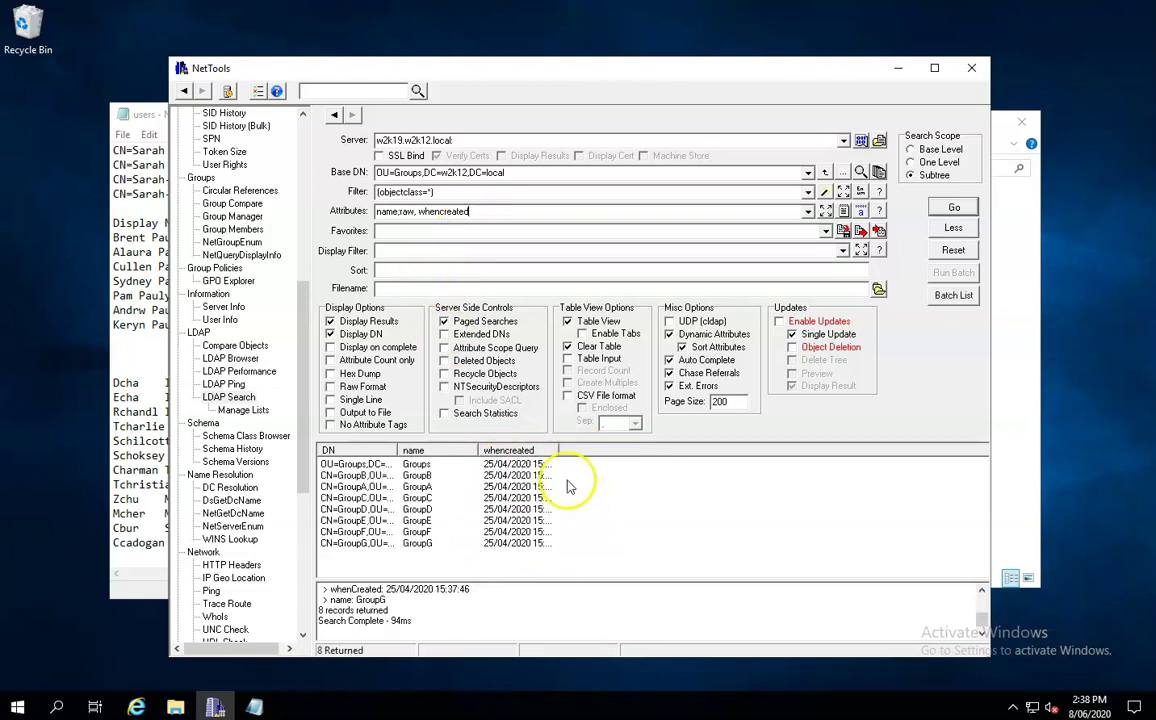
left_click_drag(563, 446, 622, 444)
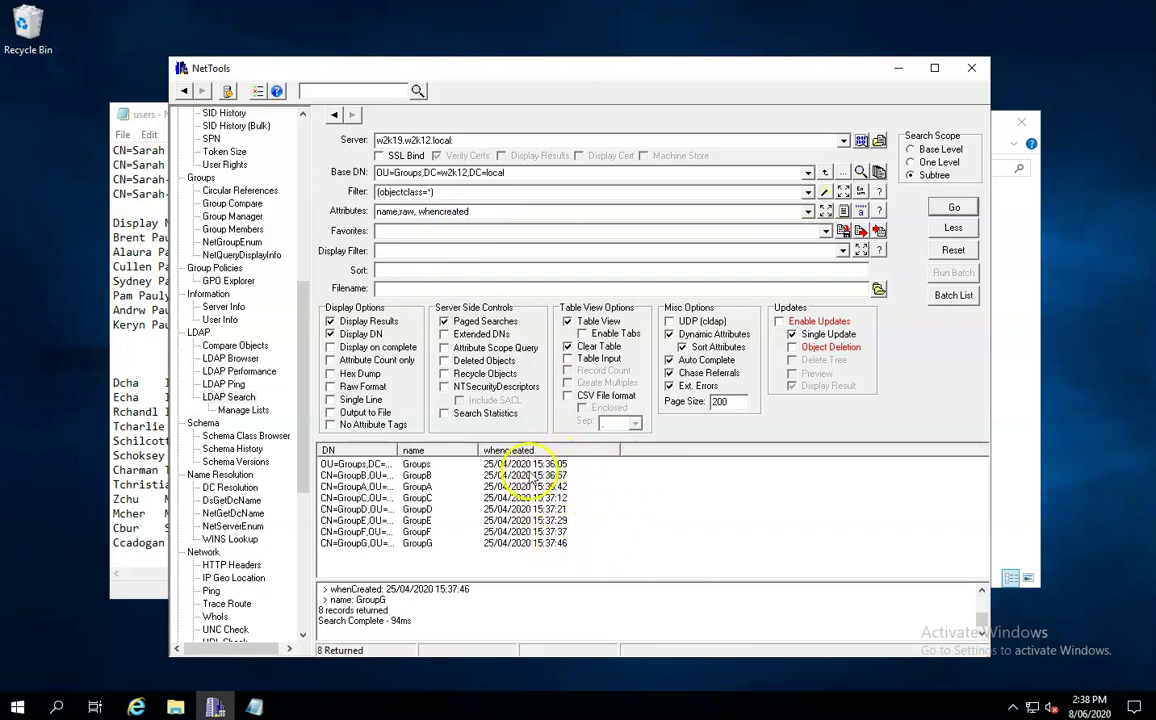
- Apply the UTC time decode to the creation date as whencreated;gtftime_utc and rerun the search
left_click(468, 211)
type(";gttime_utc")
key("Return")
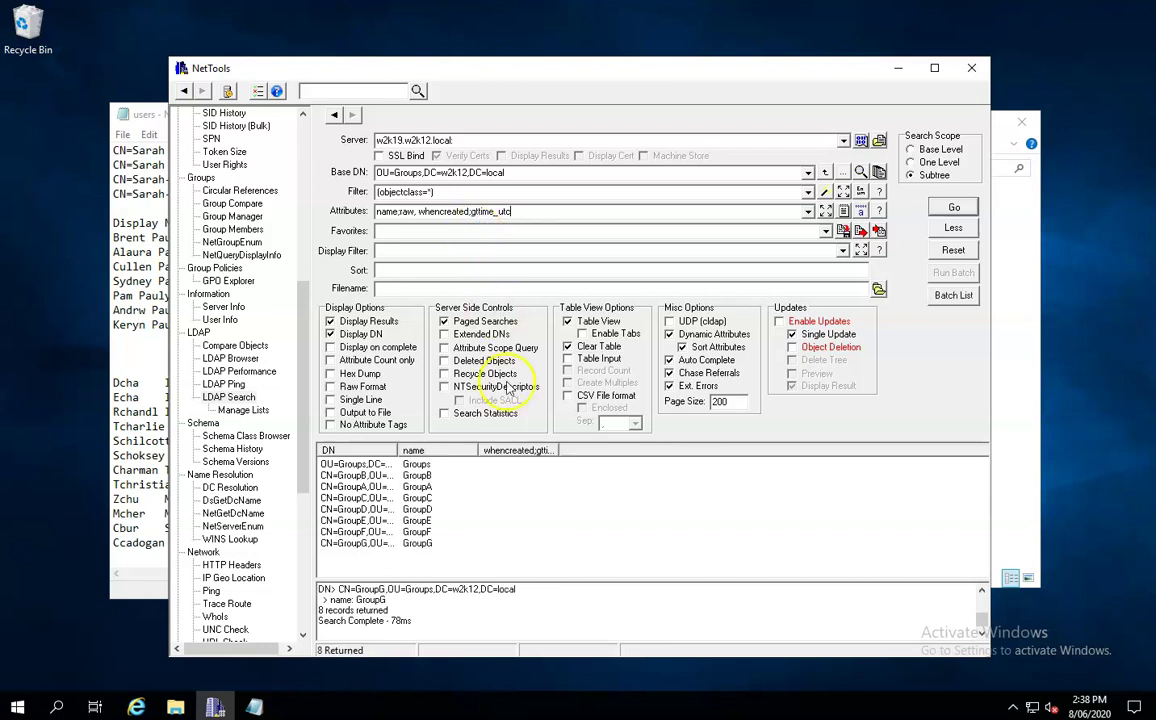
left_click(478, 212)
key("BackSpace")
type(",")
left_click(954, 207)
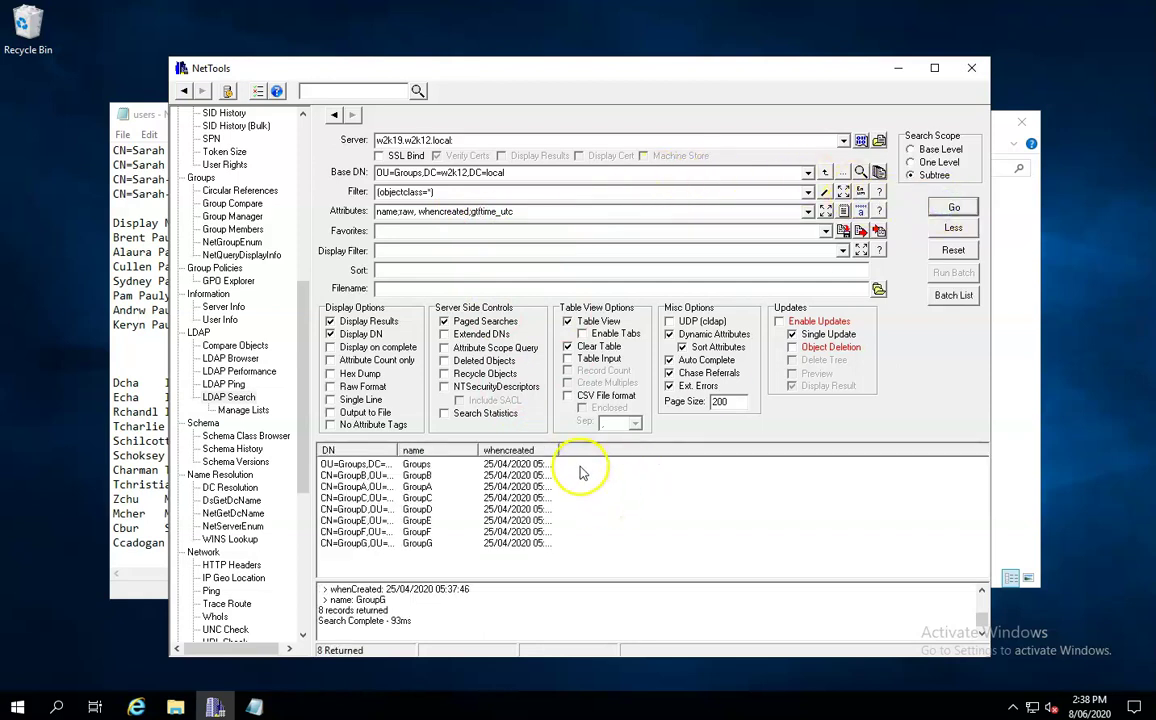
- Widen the whencreated column to show the full decoded date and time values
left_click_drag(555, 450, 632, 451)
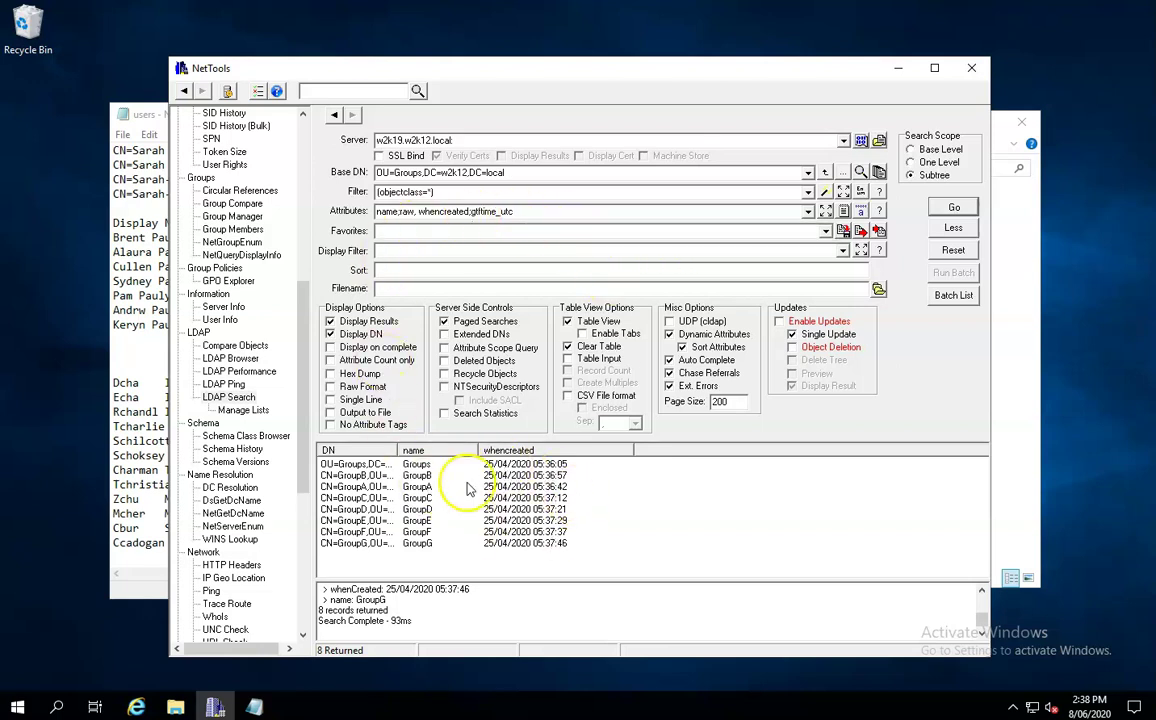
- Replace the attribute list with name, member and rerun the search
left_click(430, 212)
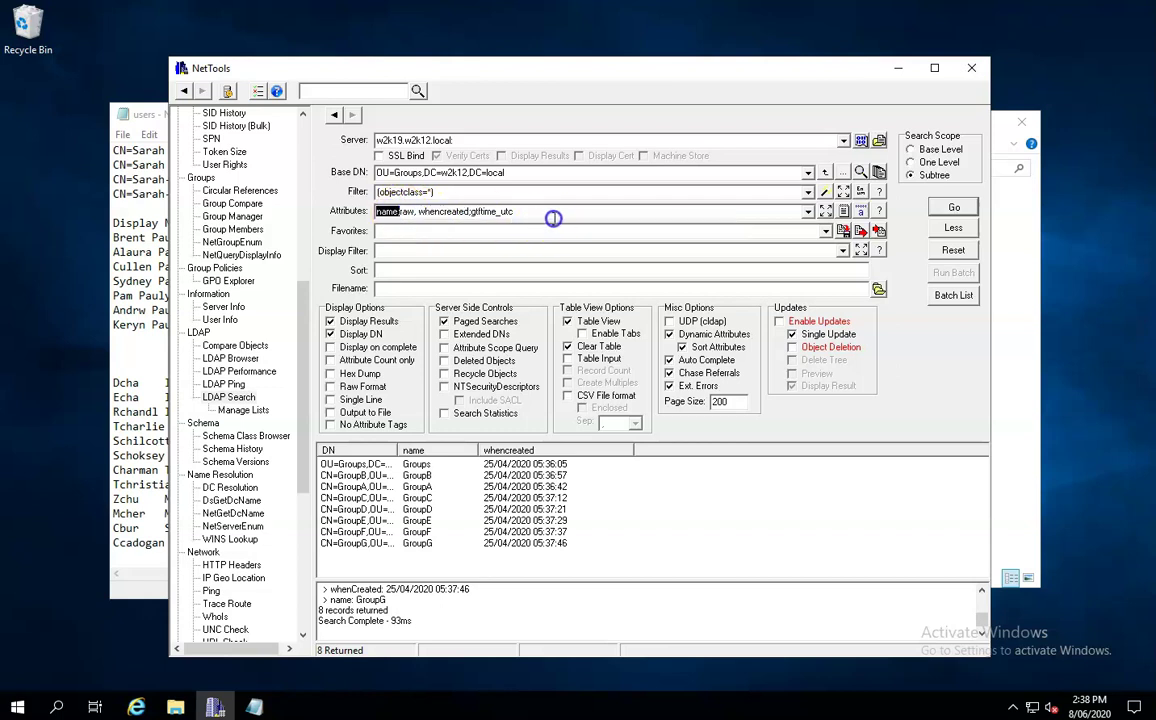
left_click_drag(553, 218, 568, 210)
key("BackSpace")
key("BackSpace")
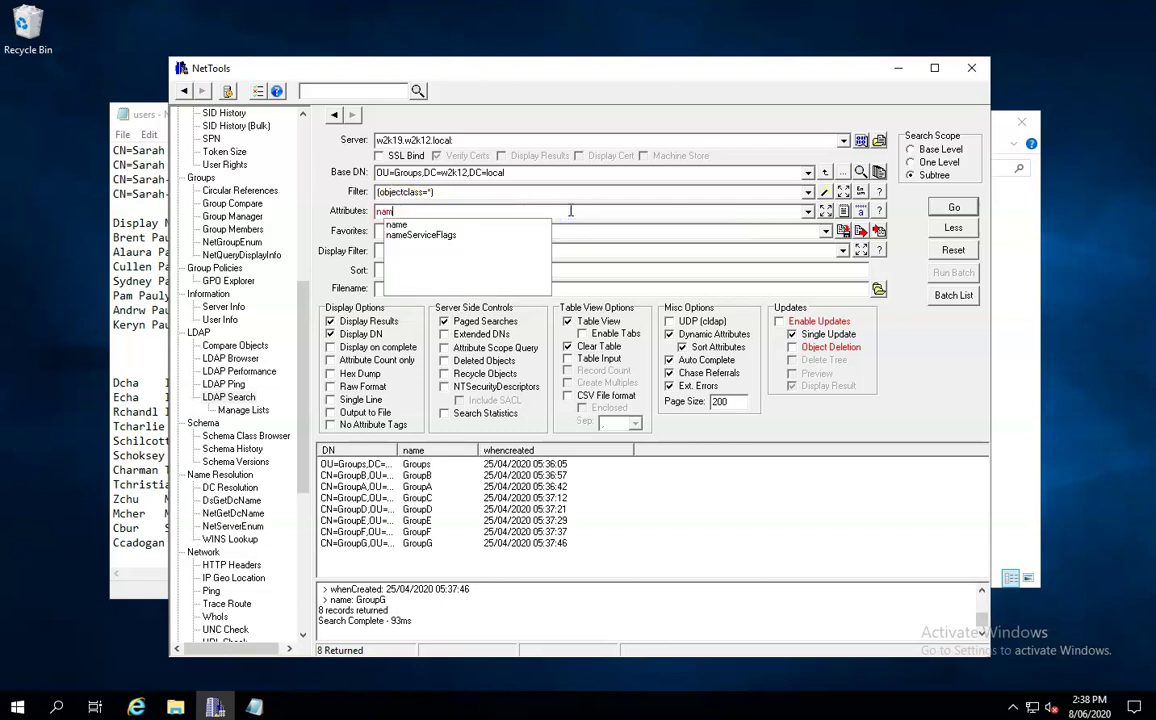
type("name")
key("BackSpace")
key("BackSpace")
key("BackSpace")
key("BackSpace")
type("e, member")
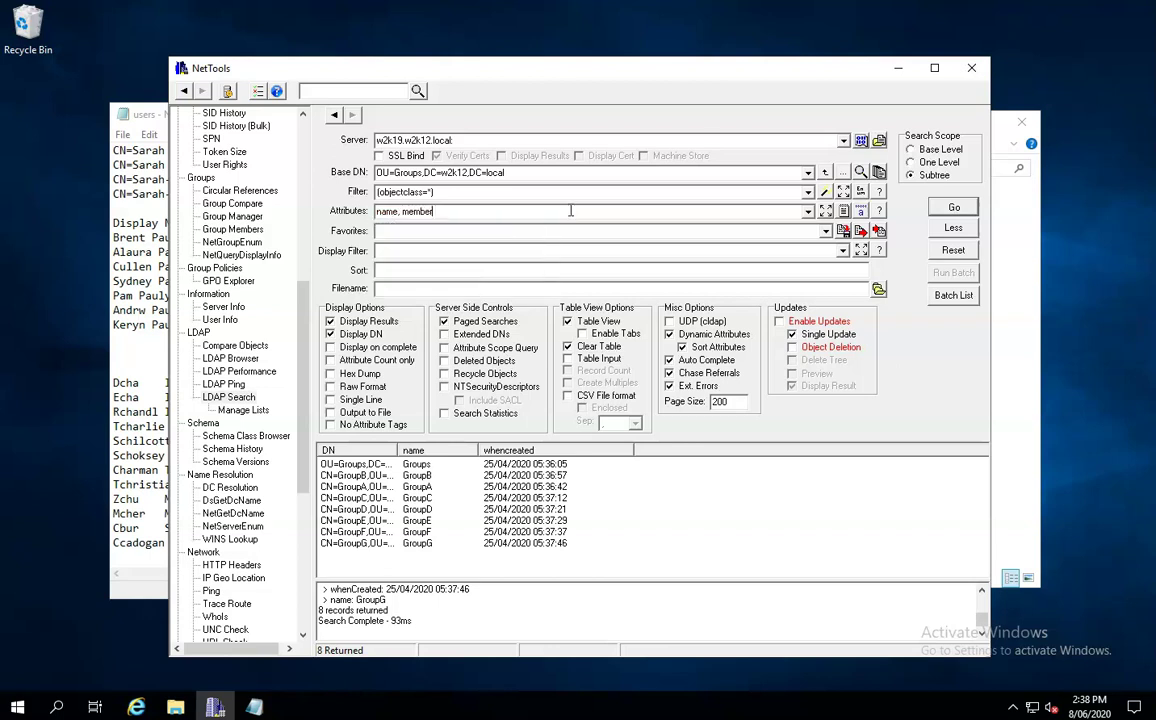
key("Return")
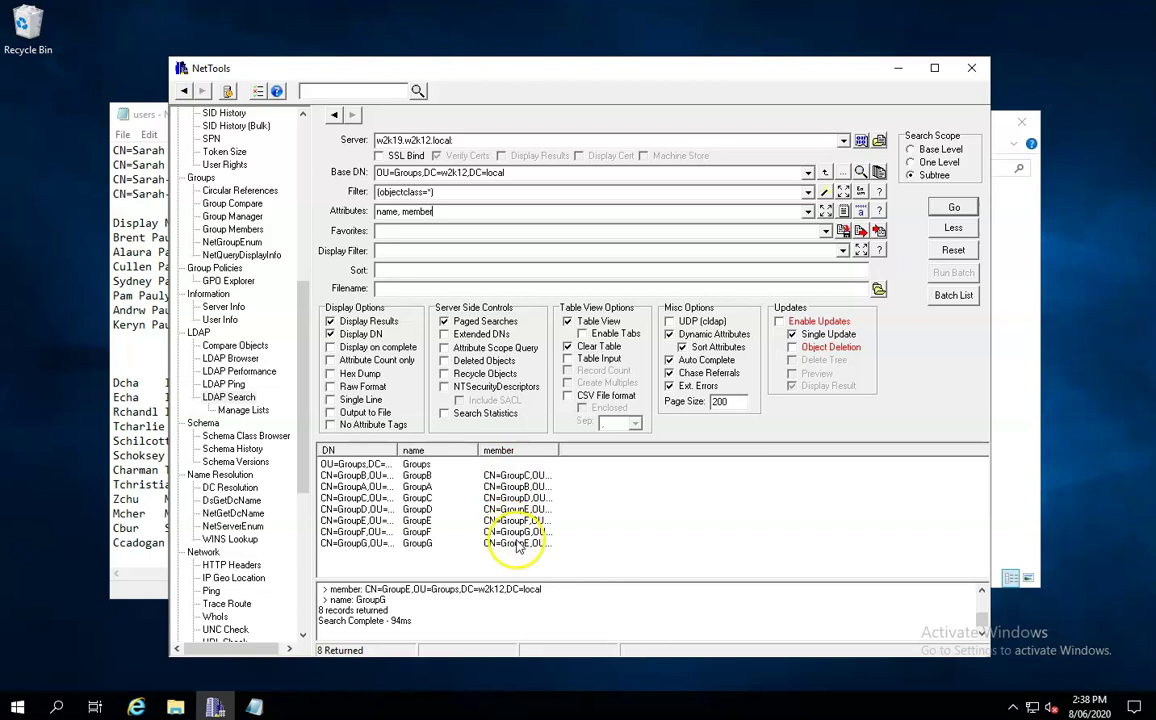
- Apply the count decode to the member attribute as member;count and rerun the search
left_click(437, 213)
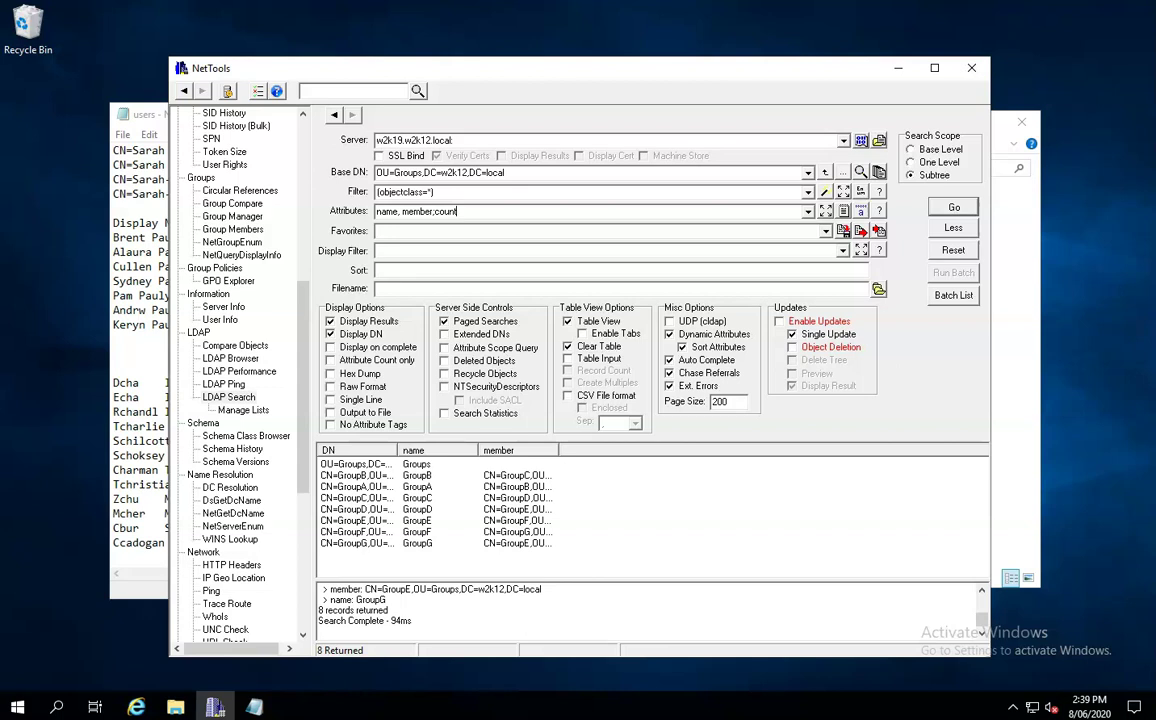
key("Return")
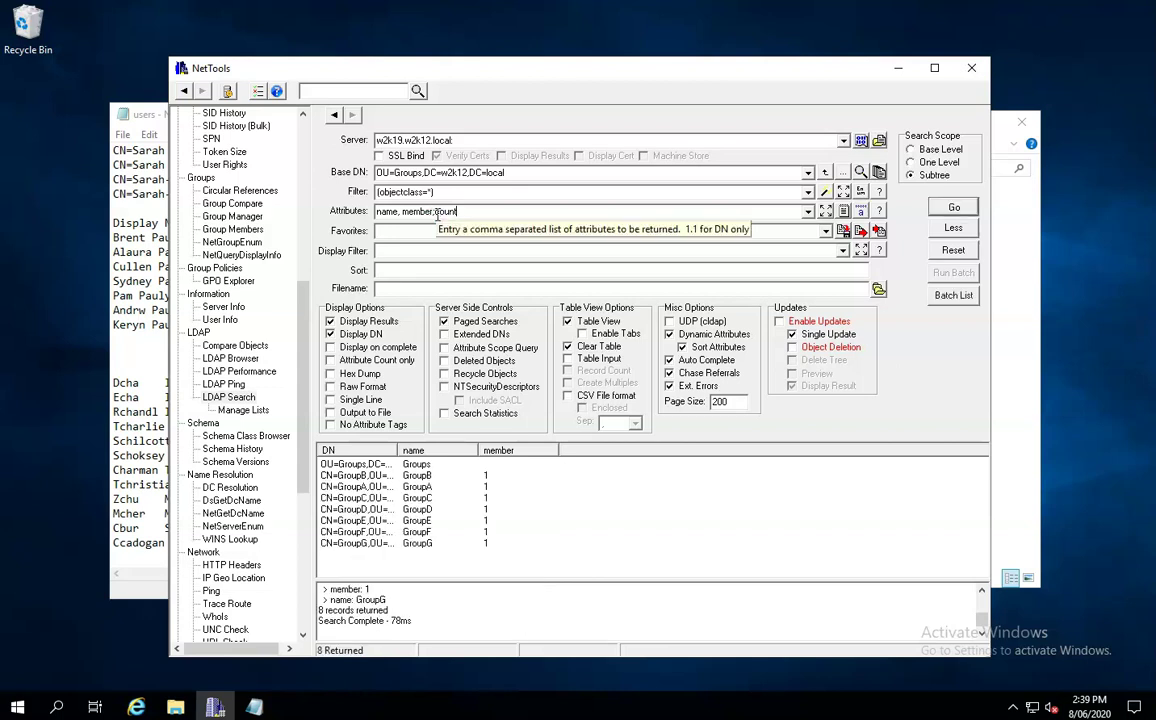
- Run the search for (objectclass=group) with the base DN moved up to DC=w2k12,DC=local
left_click(427, 191)
key("BackSpace")
type("group")
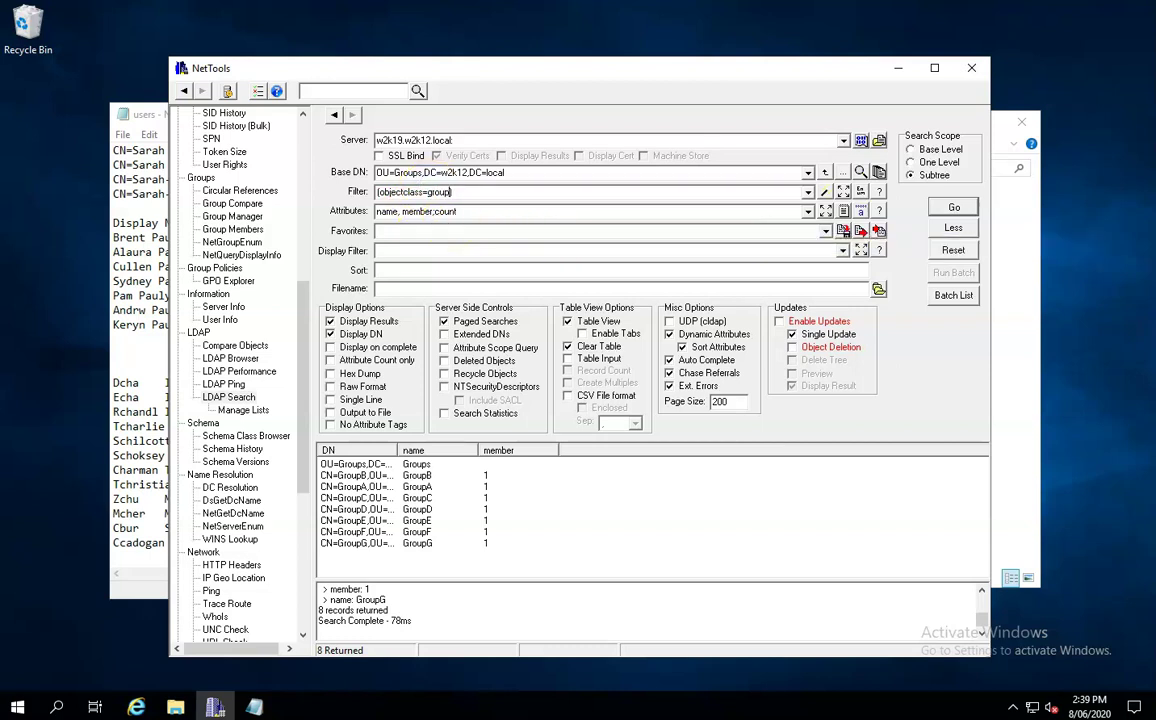
left_click(825, 172)
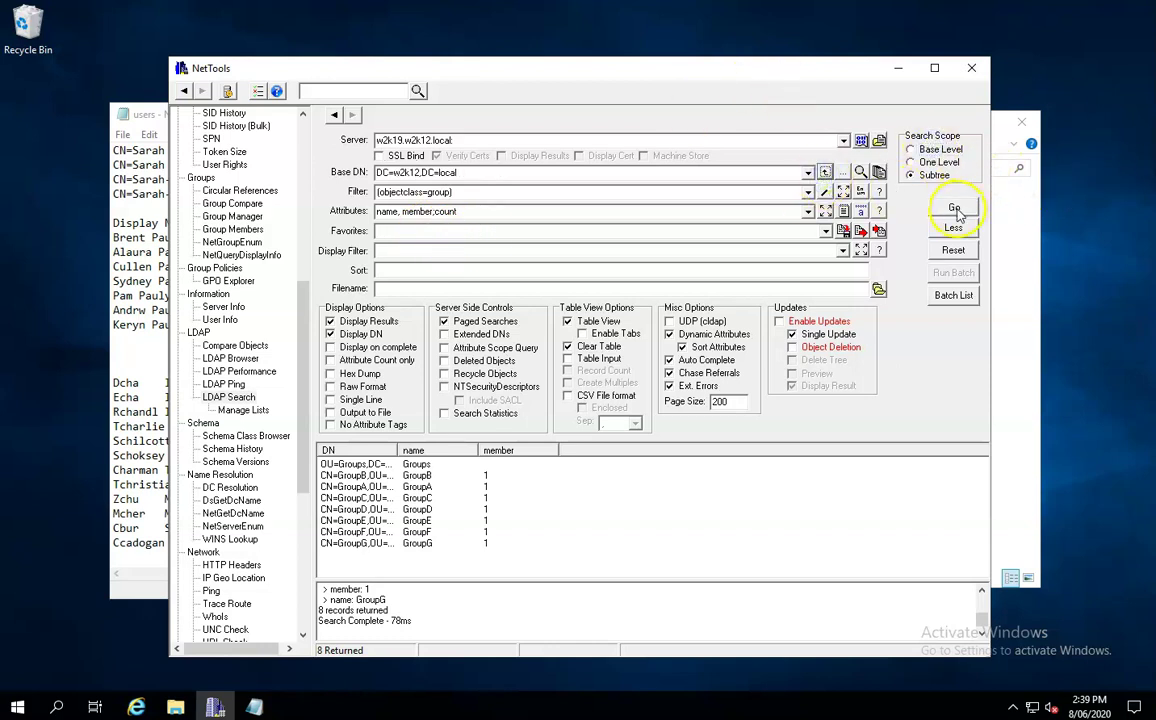
left_click(954, 209)
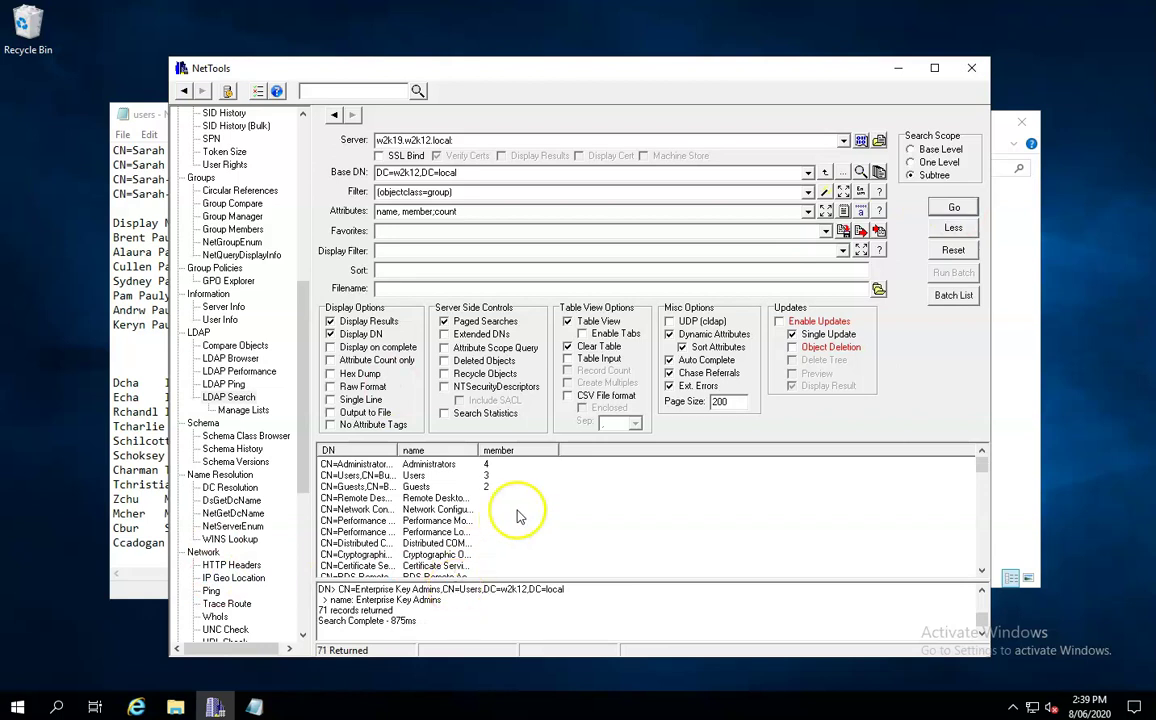
- Sort the results by member count in descending order and review Group5's member list in its AD properties
left_click(522, 451)
left_click(522, 451)
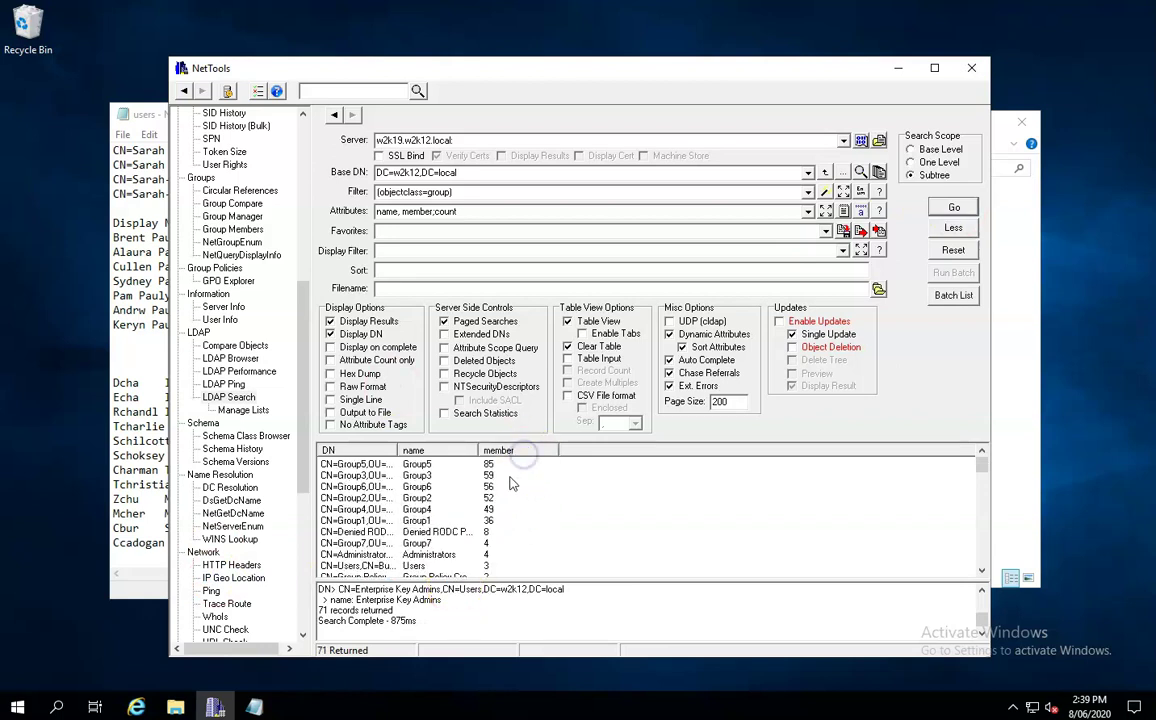
left_click(372, 464)
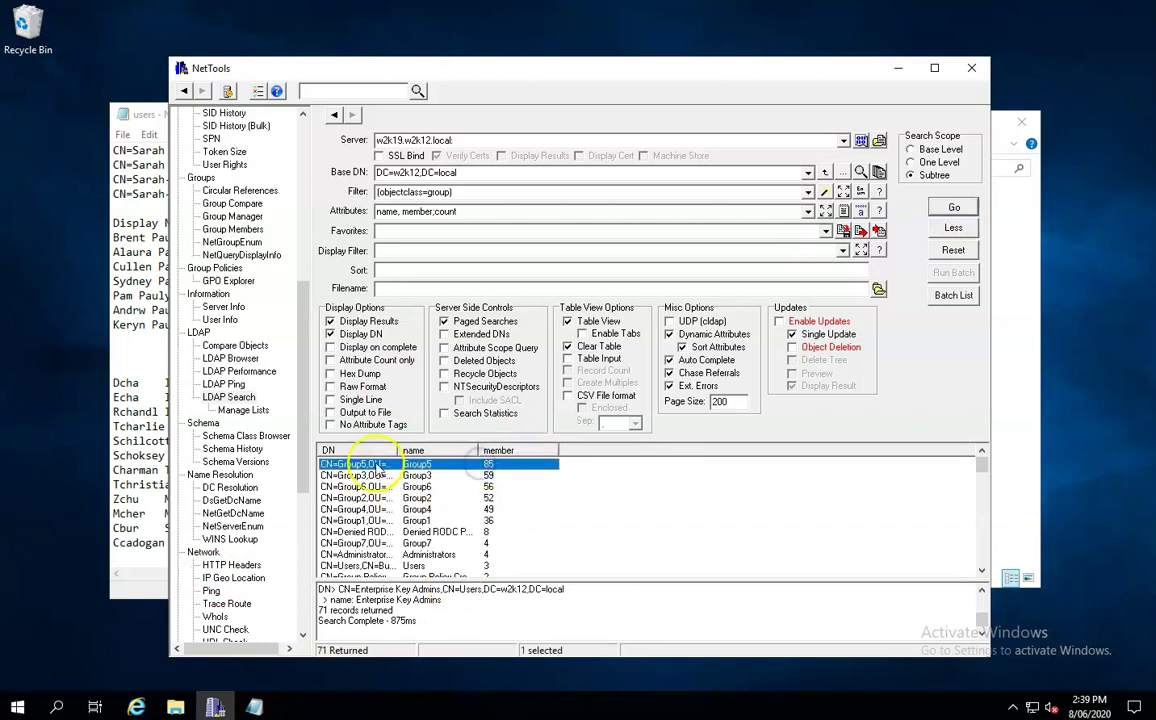
right_click(428, 466)
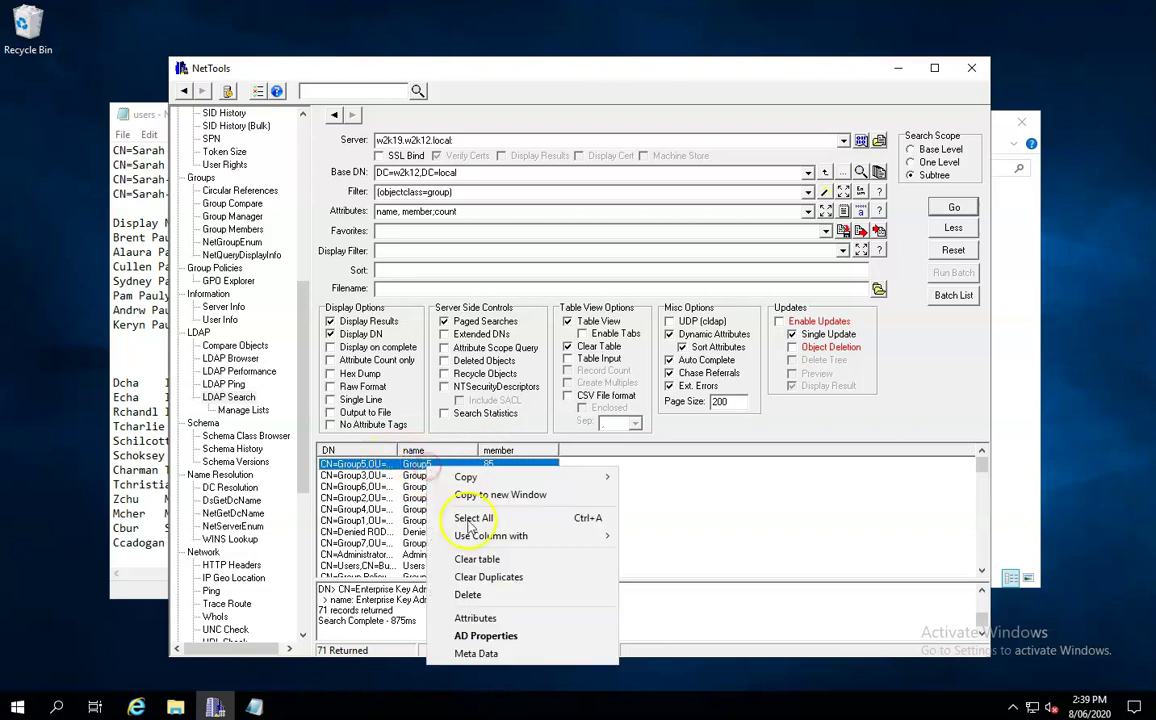
left_click(482, 636)
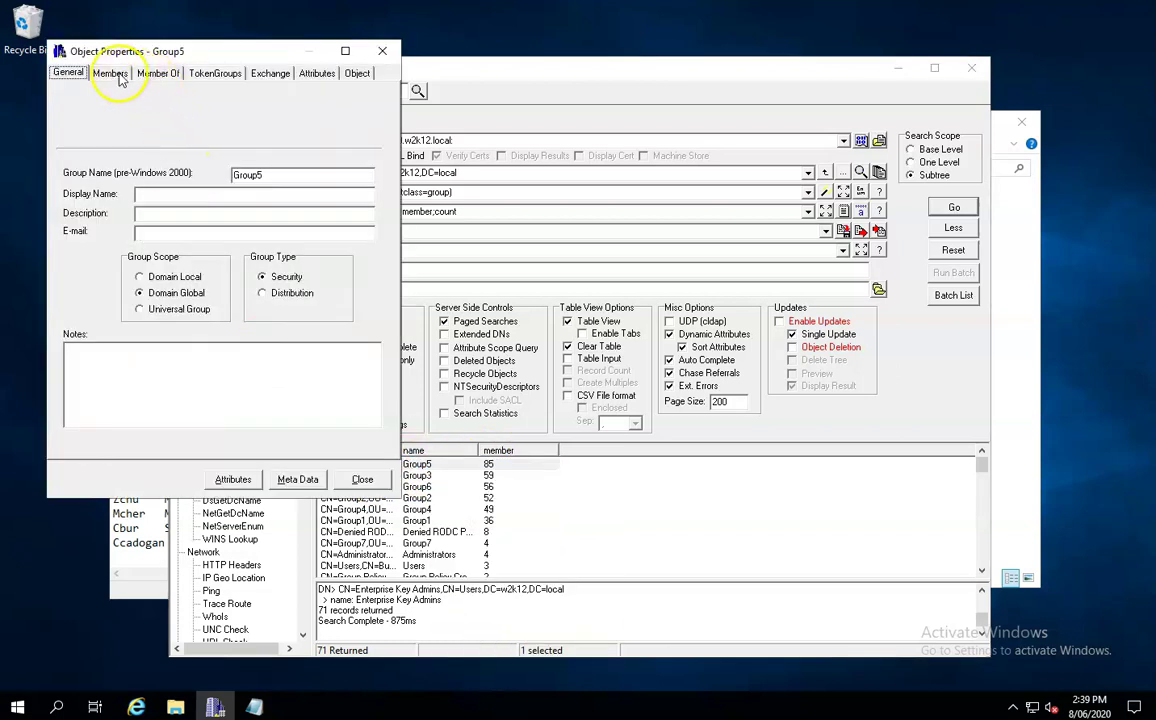
left_click(110, 73)
left_click_drag(377, 138, 362, 375)
left_click(352, 479)
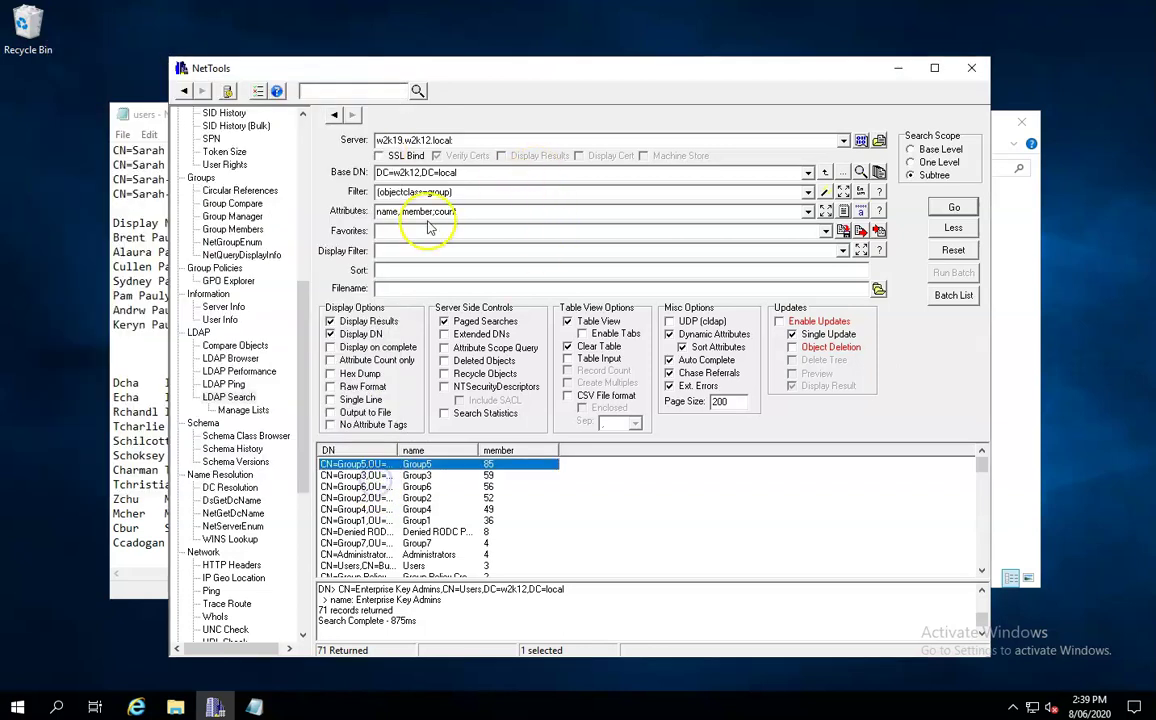
- Review the list of available decode types in the help for the Attributes field
left_click(468, 211)
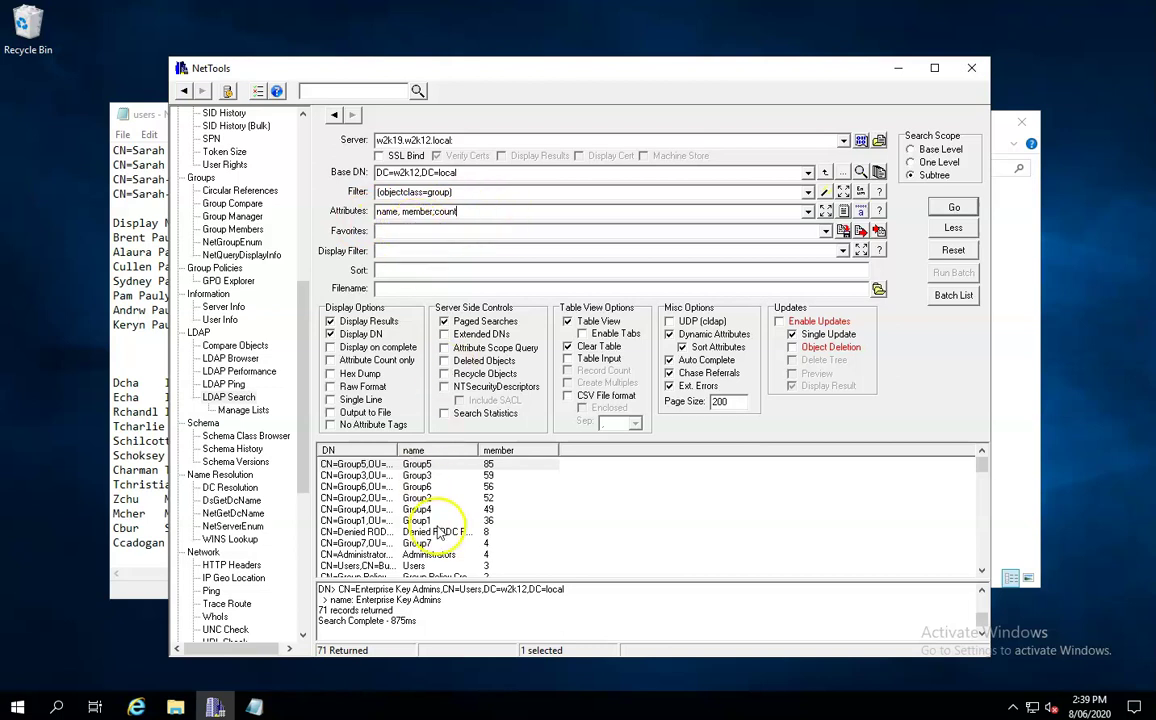
left_click(879, 211)
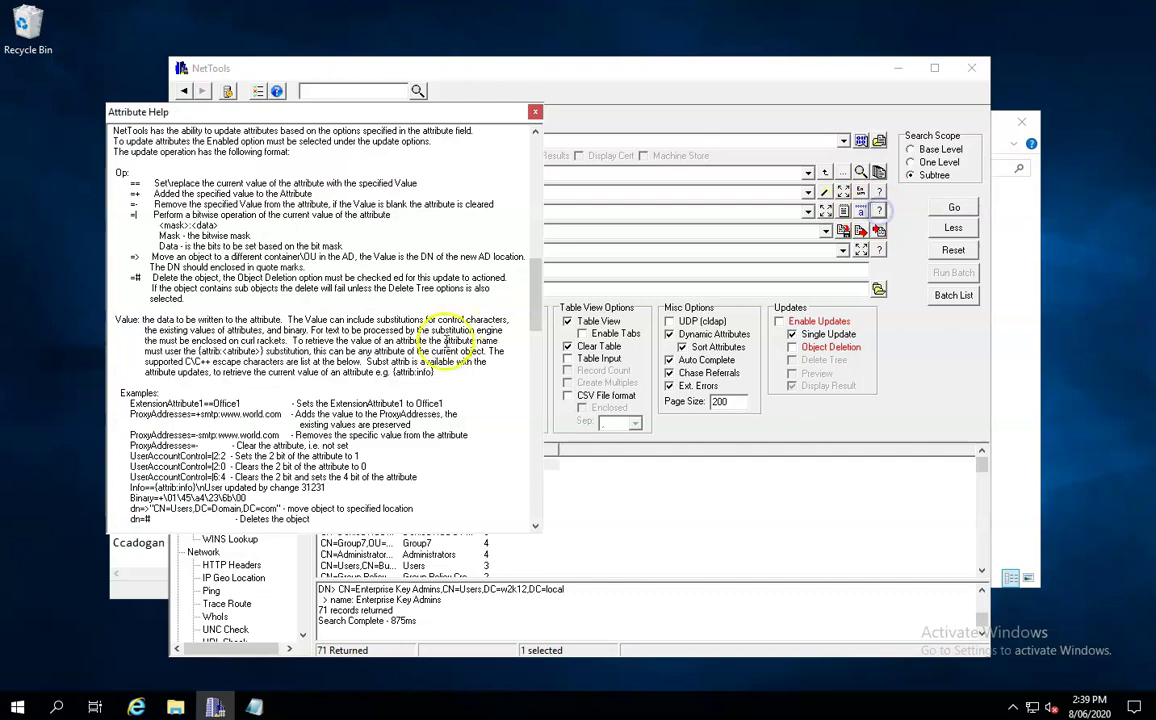
left_click_drag(530, 227, 519, 364)
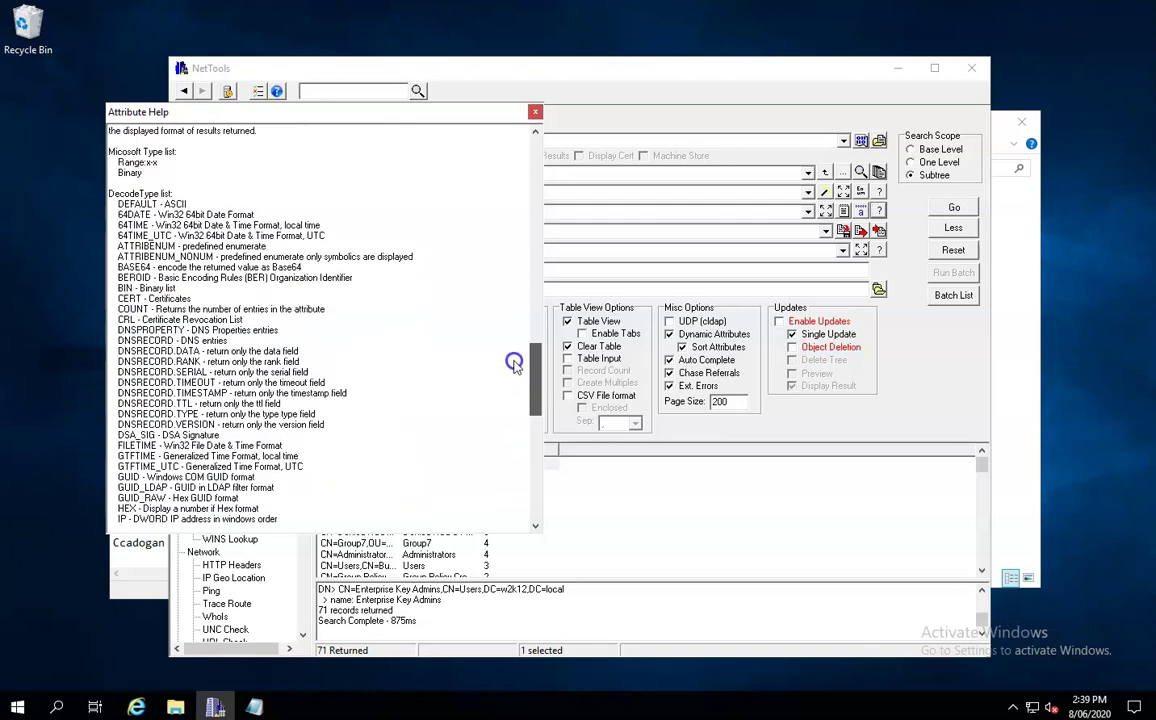
left_click(535, 111)
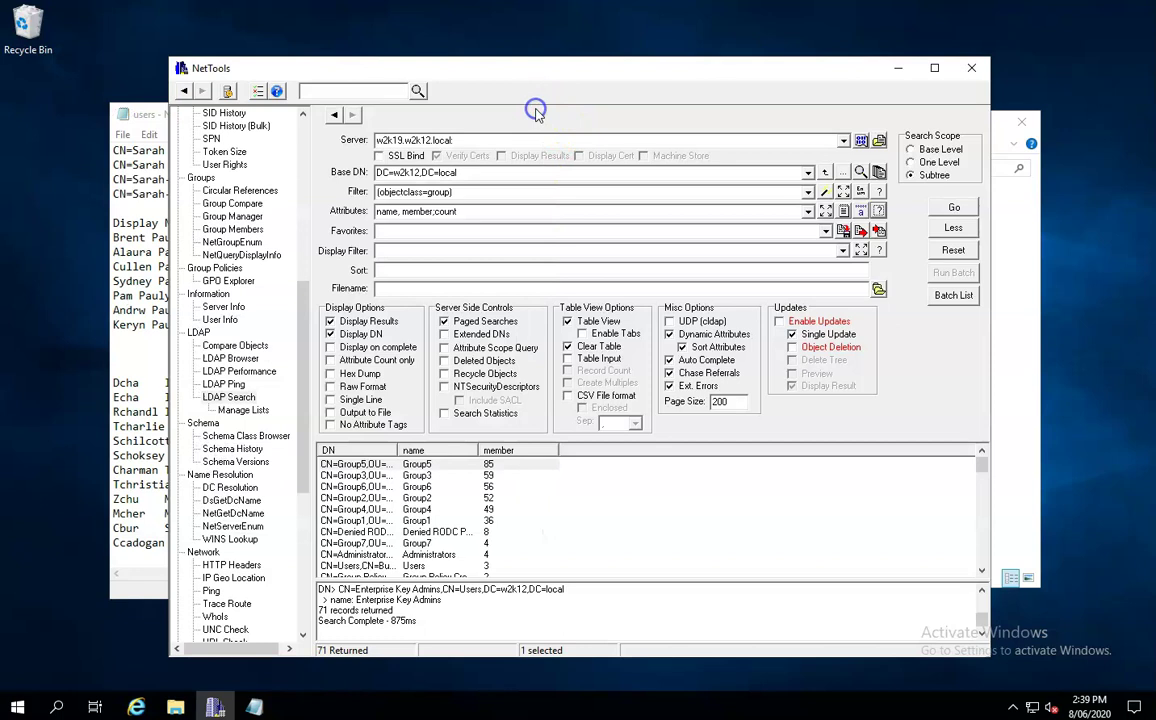